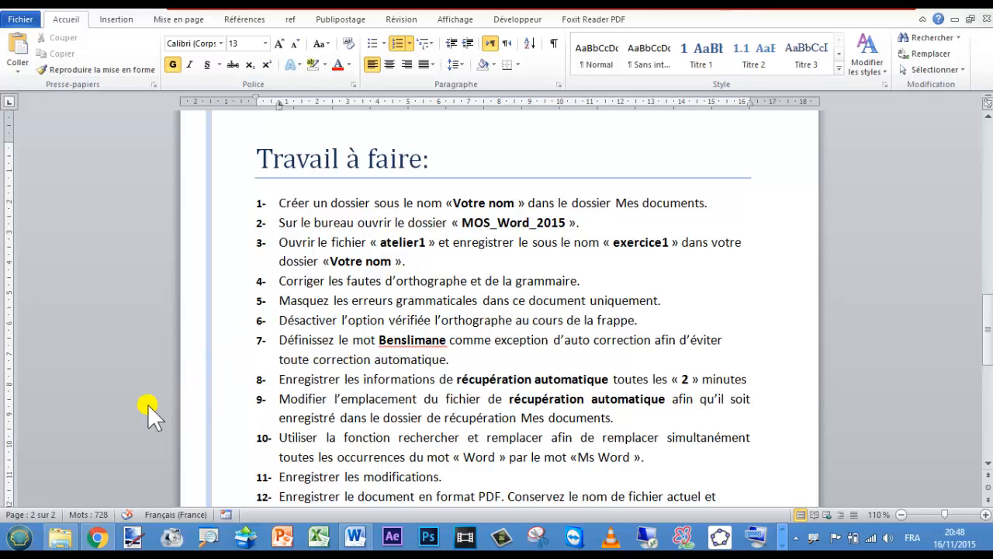
# Create a new folder named MOS in the Documents library.
pyautogui.click(17, 541)
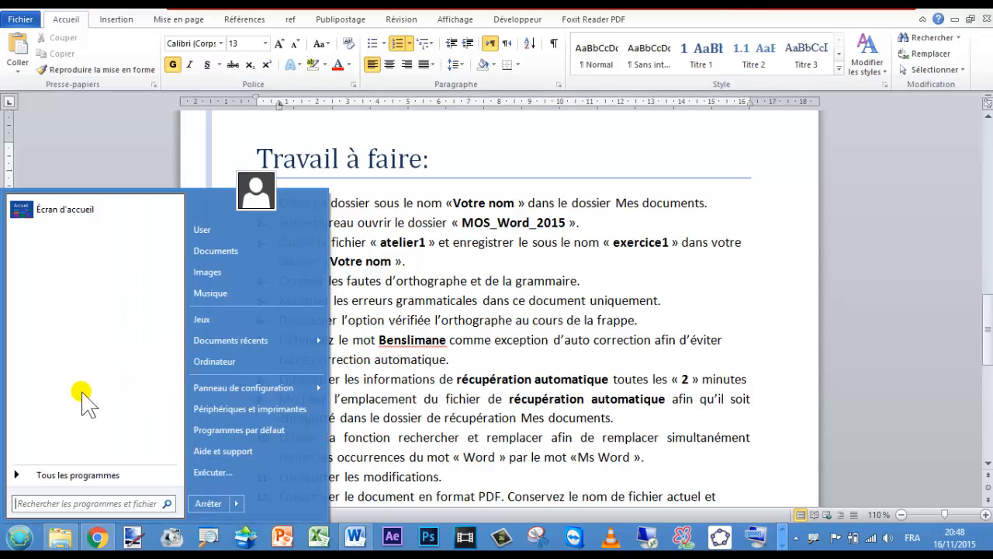
pyautogui.click(216, 251)
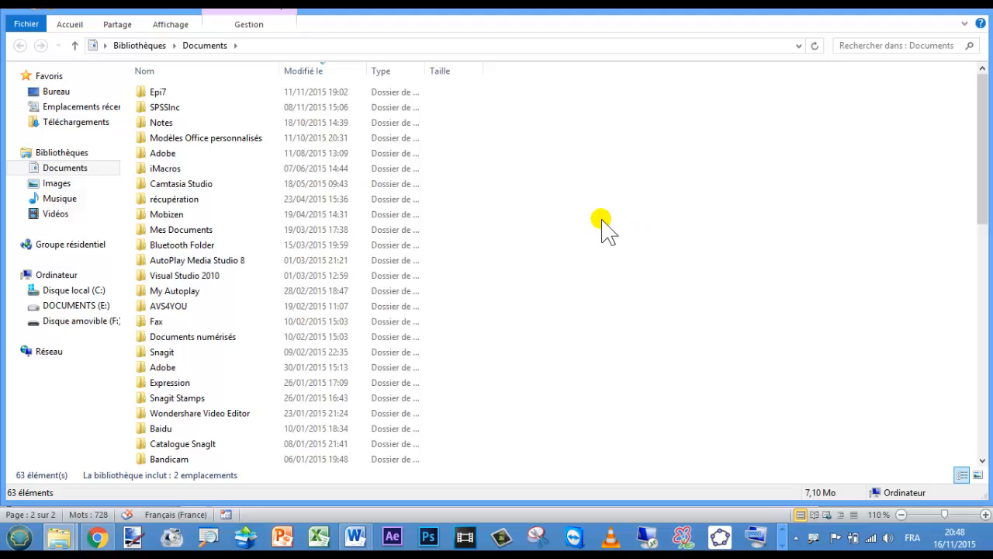
pyautogui.rightClick(594, 205)
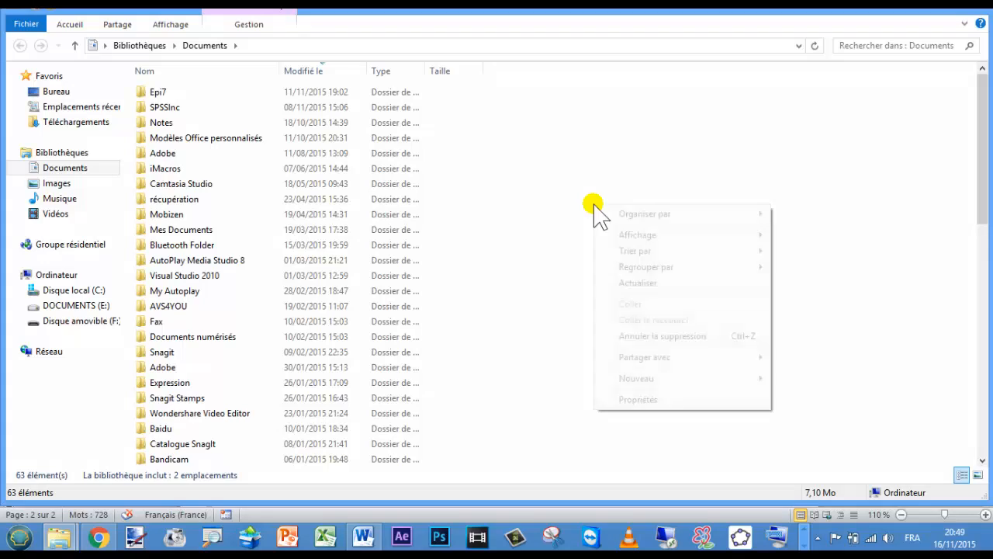
pyautogui.moveTo(672, 377)
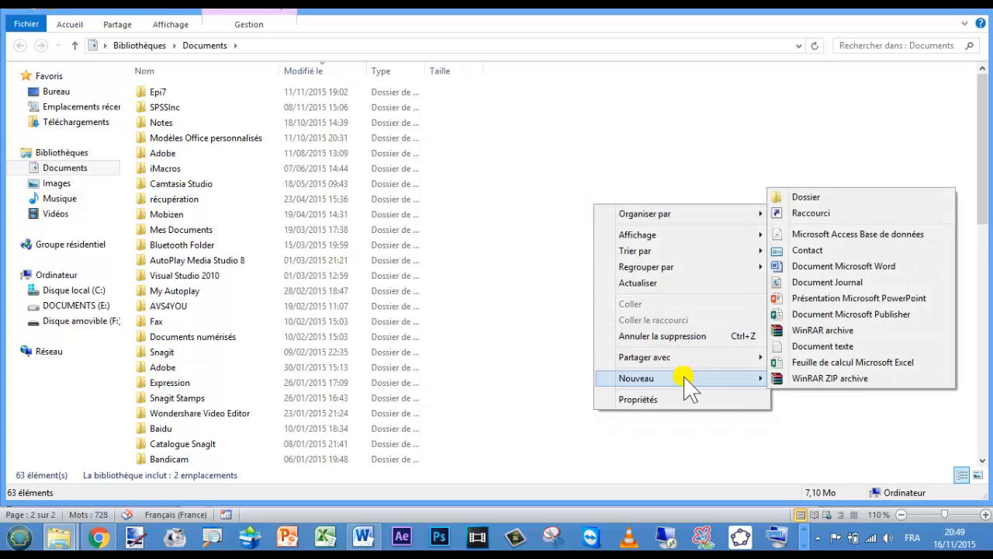
pyautogui.click(805, 198)
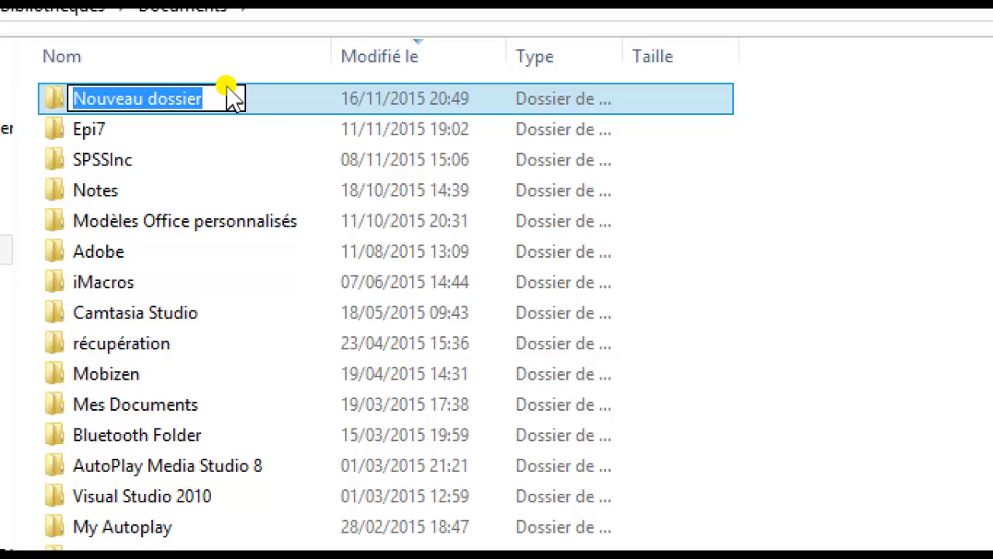
pyautogui.write('MO')
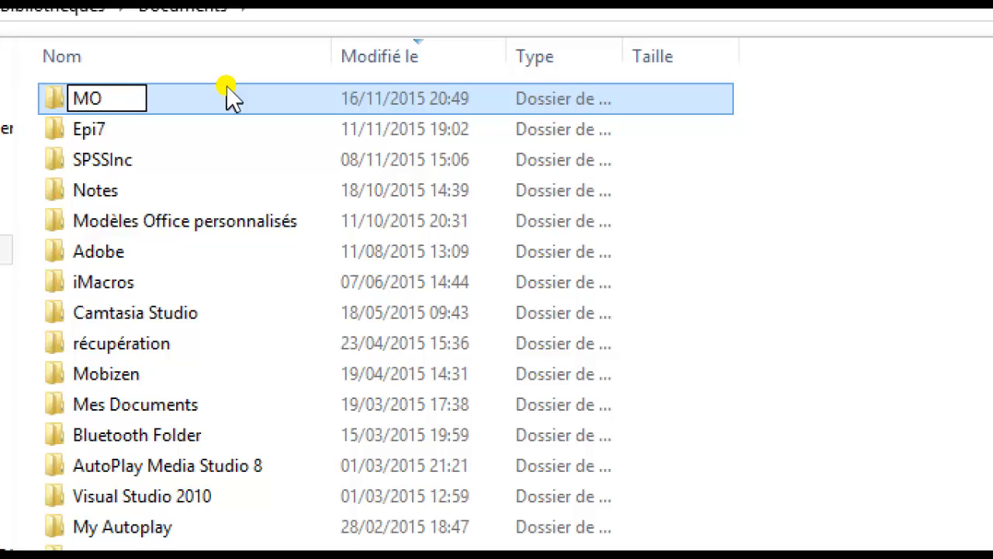
pyautogui.write('S')
pyautogui.press('Return')
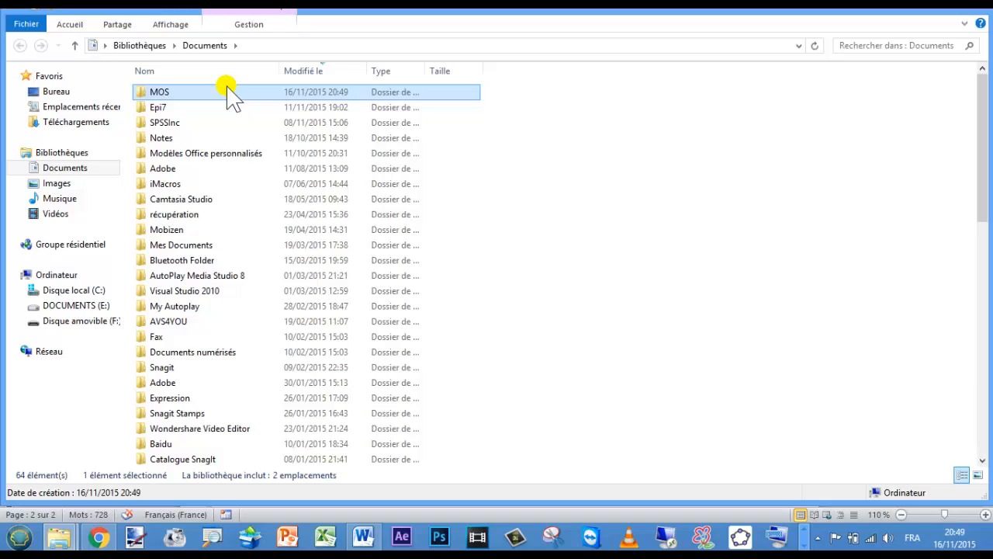
# Open the MOS_Word_2015 folder on the desktop, then switch back to the Word exercise document.
pyautogui.press('alt')
pyautogui.hotkey('alt', 'Tab')
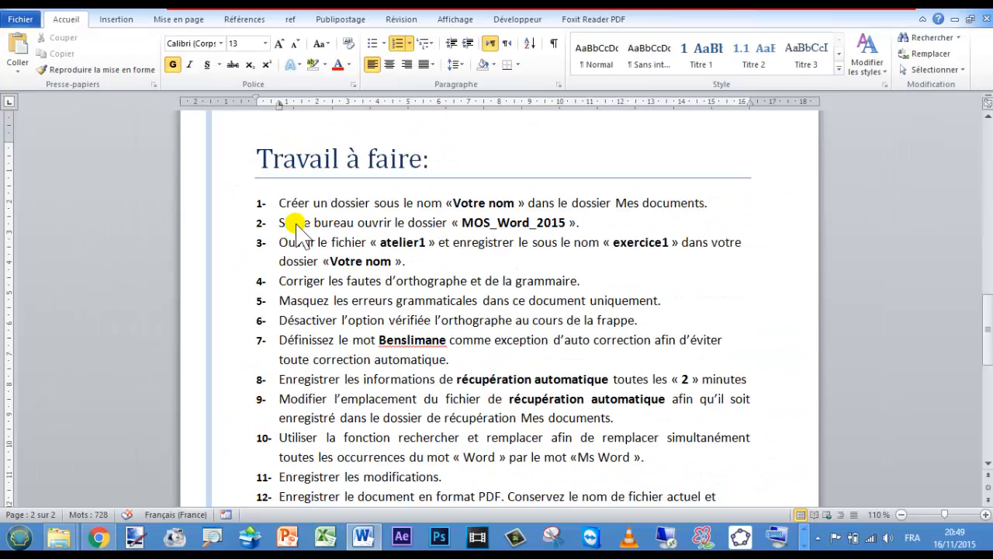
pyautogui.press('super+d')
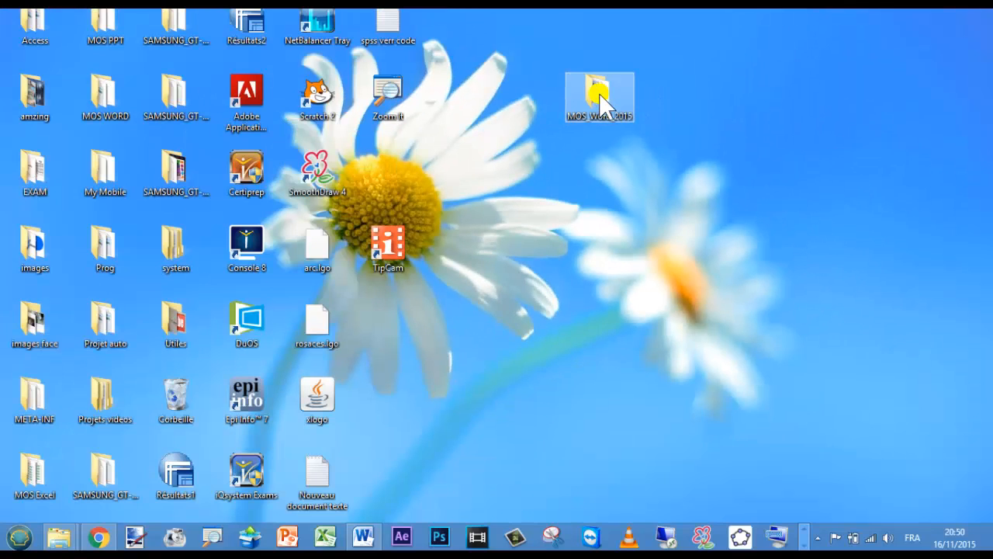
pyautogui.doubleClick(599, 92)
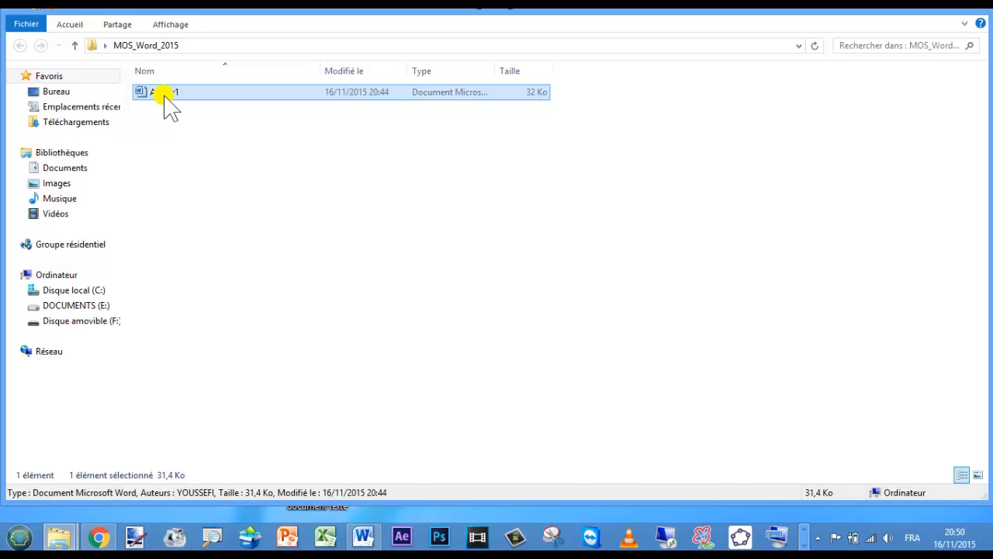
pyautogui.press('alt')
pyautogui.hotkey('alt', 'Tab')
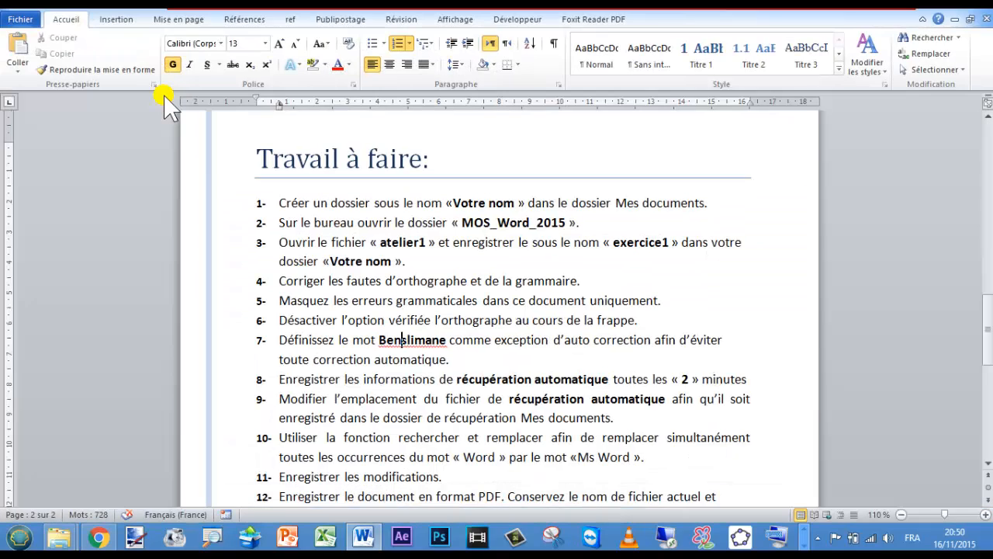
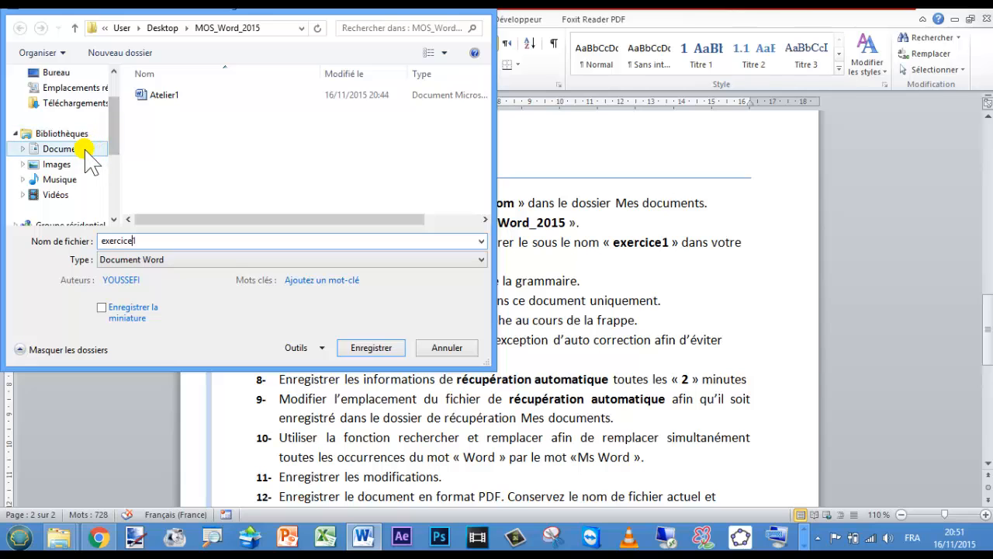
# Save the document as exercice1 in the MOS folder of the Documents library.
pyautogui.click(84, 152)
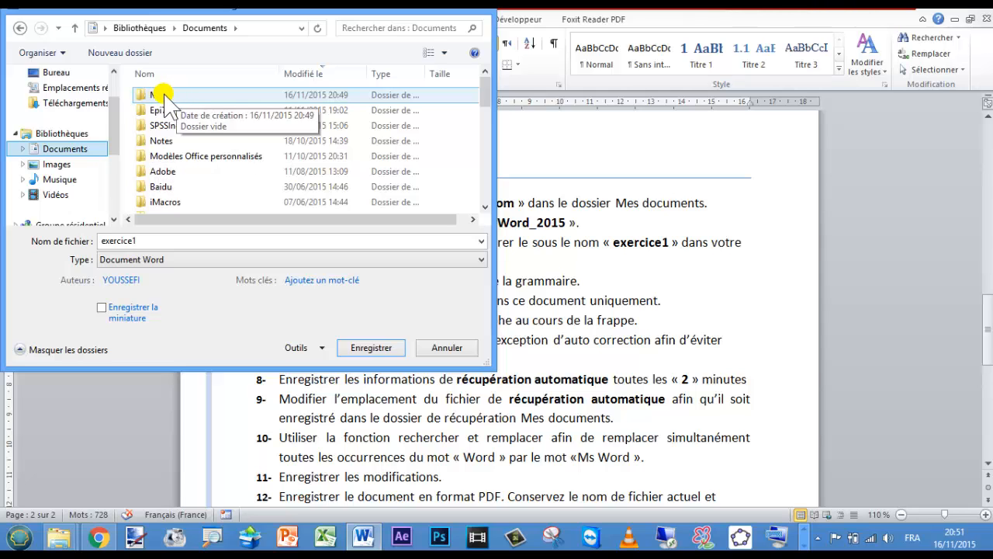
pyautogui.click(162, 94)
pyautogui.doubleClick(162, 94)
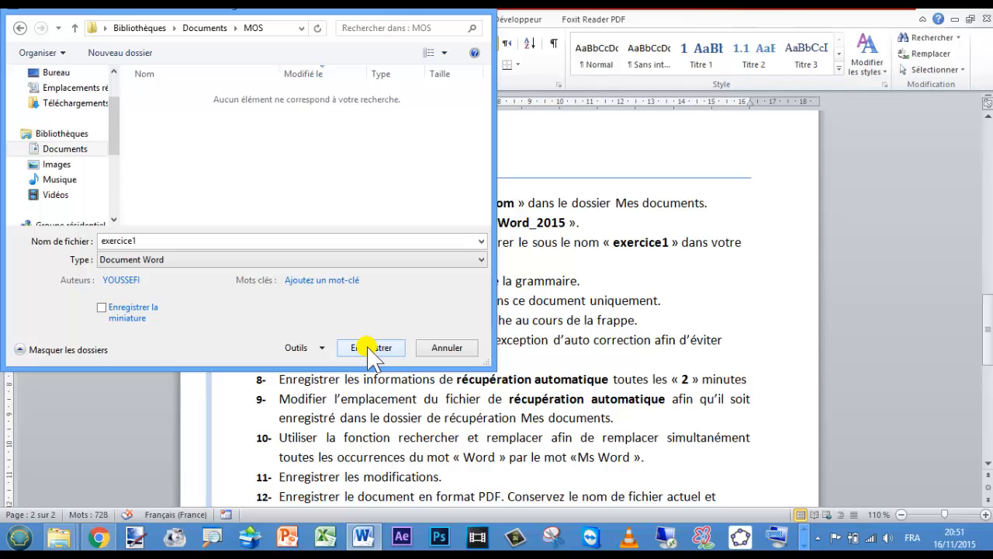
pyautogui.click(371, 348)
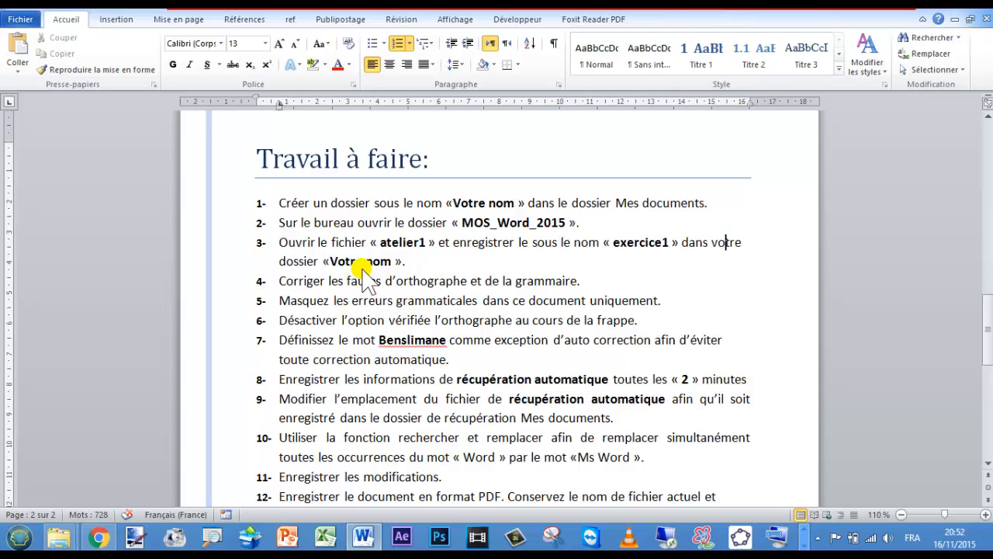
# Look through the document from the task list up to the objectives and back to the Excel and Powerpoint sections.
pyautogui.scroll(3, 357, 256)
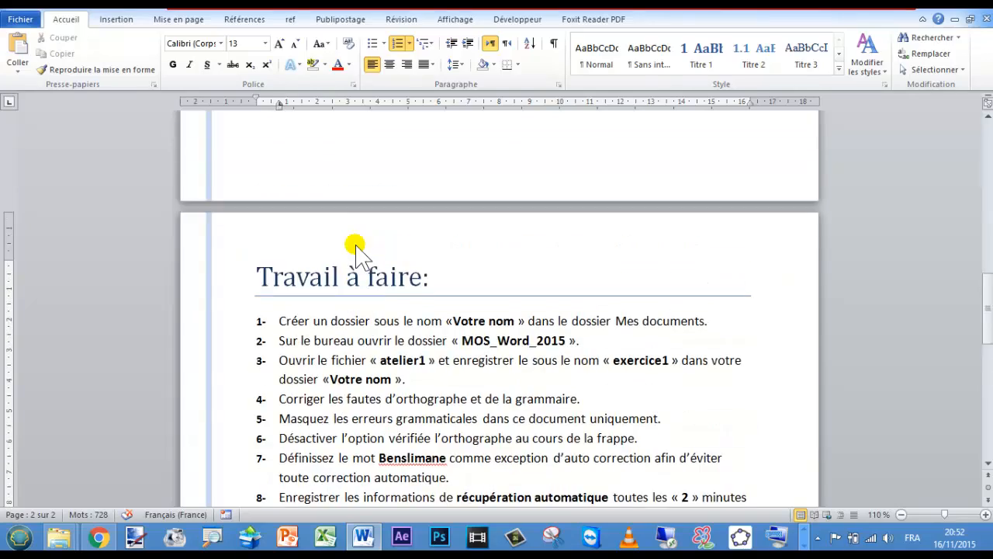
pyautogui.scroll(8, 355, 248)
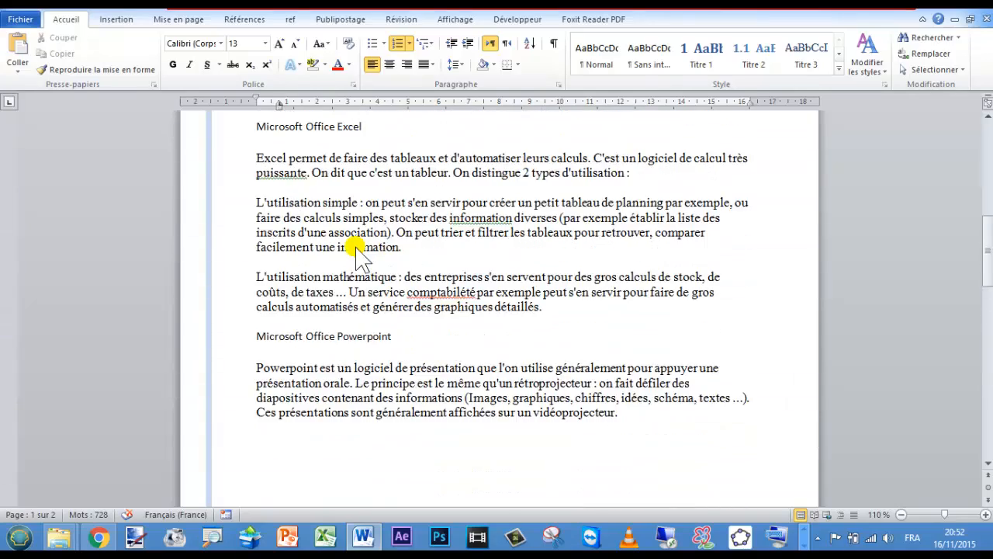
pyautogui.scroll(10, 356, 248)
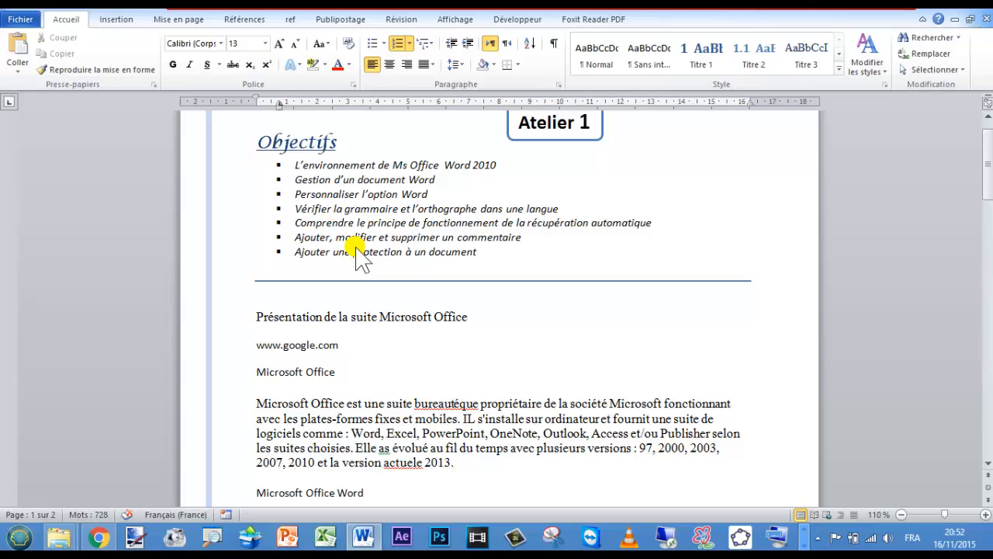
pyautogui.scroll(-18, 355, 248)
pyautogui.scroll(4, 355, 250)
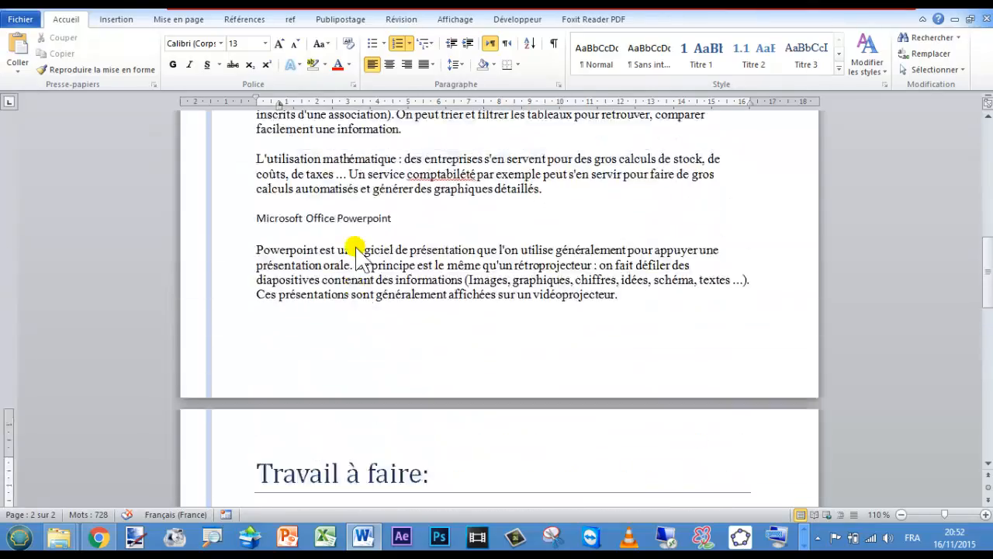
pyautogui.scroll(3, 356, 250)
pyautogui.scroll(-1, 355, 248)
pyautogui.scroll(1, 356, 248)
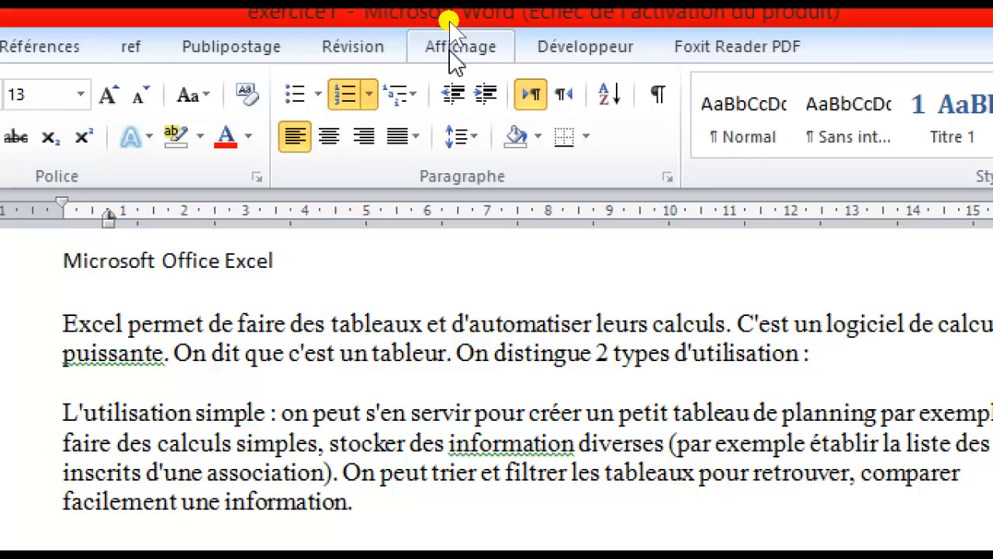
# Split the document window below the Powerpoint paragraph, with tasks 4 to 6 in the lower pane and the Microsoft Office text in the upper one.
pyautogui.click(454, 46)
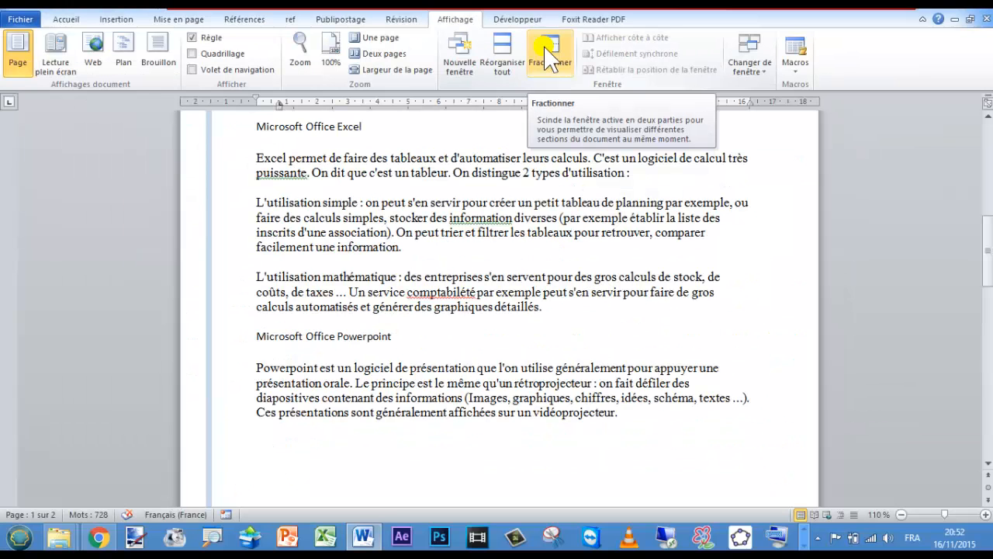
pyautogui.click(548, 58)
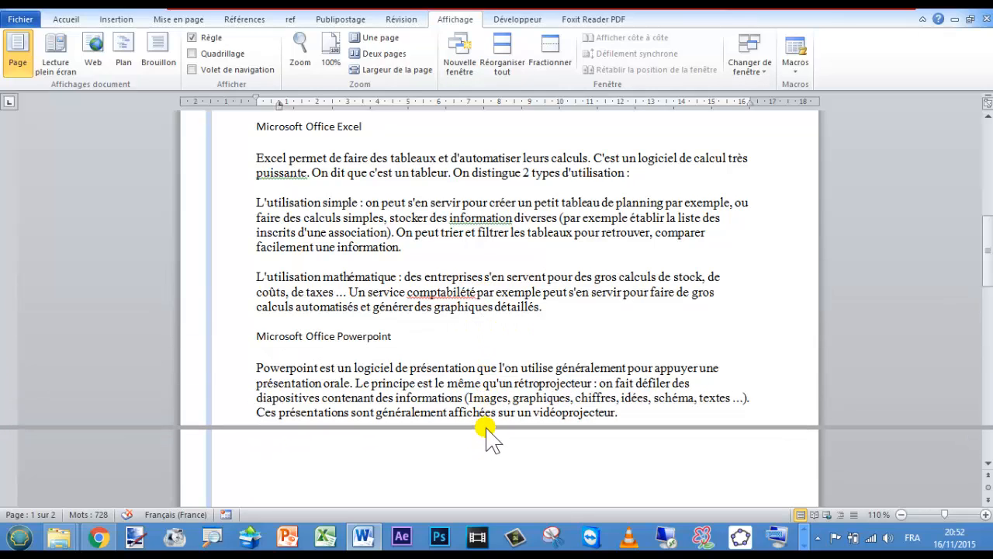
pyautogui.click(486, 429)
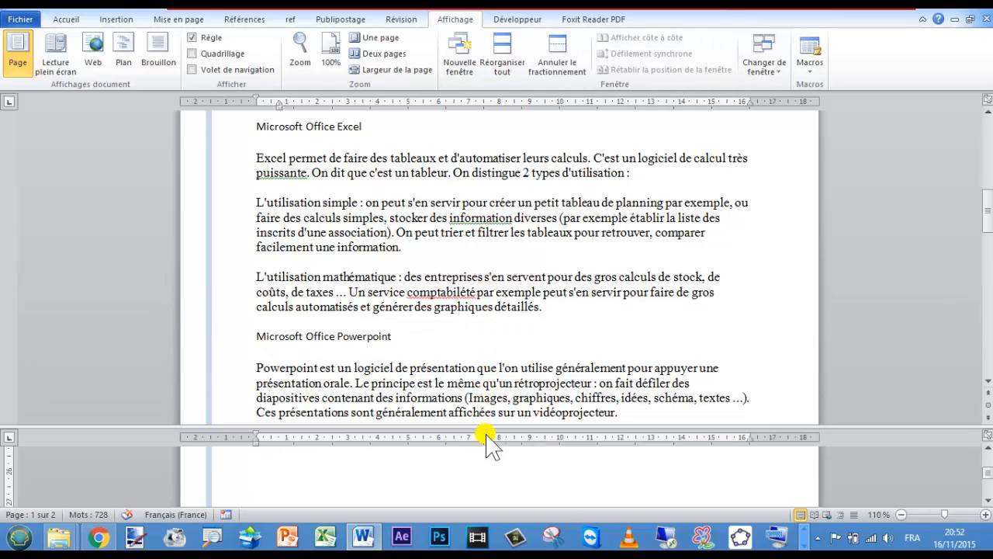
pyautogui.scroll(-3, 457, 470)
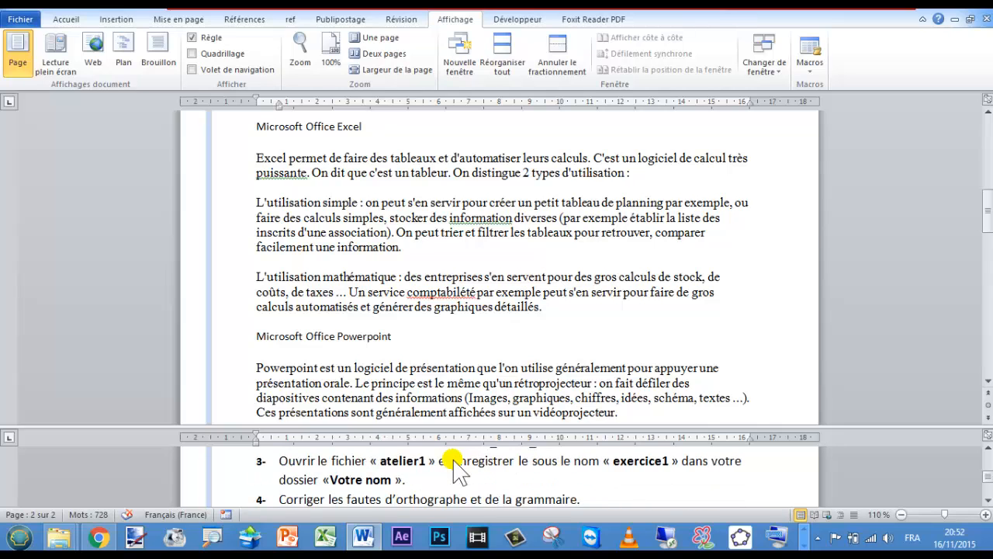
pyautogui.scroll(-1, 457, 470)
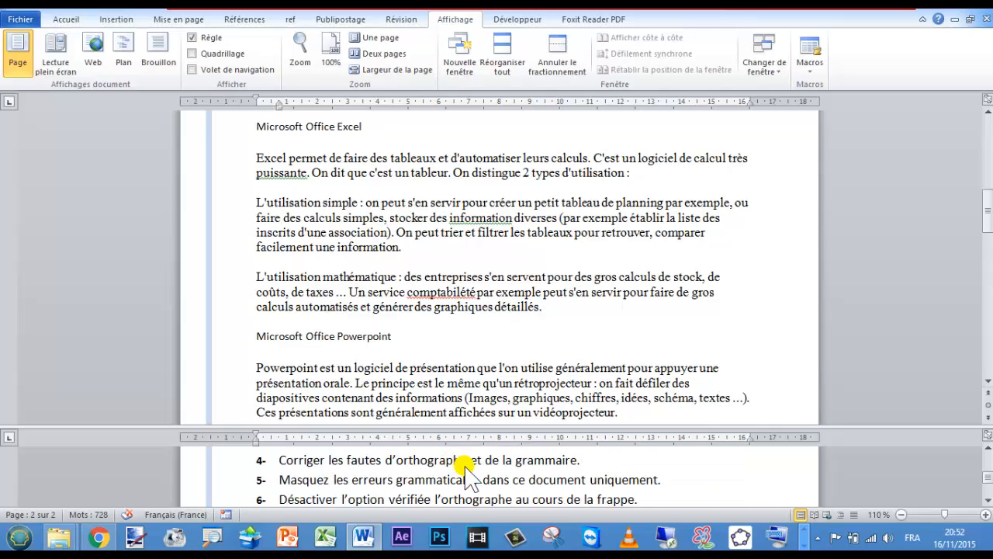
pyautogui.scroll(5, 471, 285)
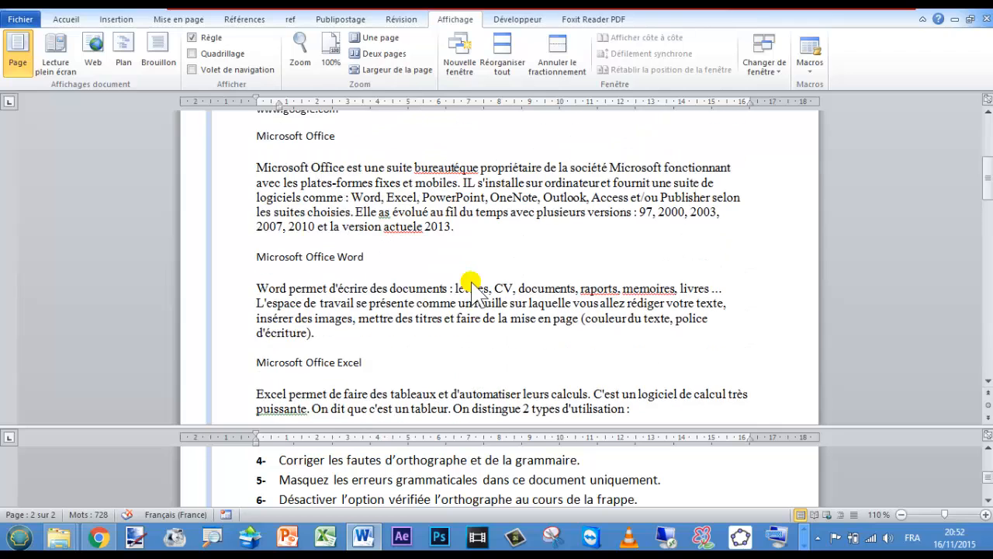
pyautogui.scroll(2, 471, 286)
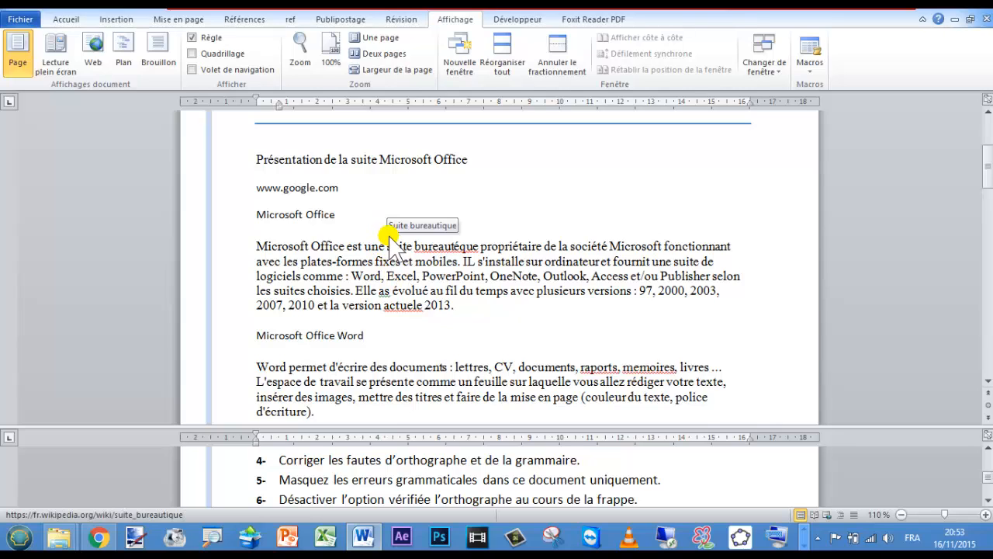
# Run the spelling and grammar check and correct "bureautéque" to the suggested "bureautique".
pyautogui.click(398, 21)
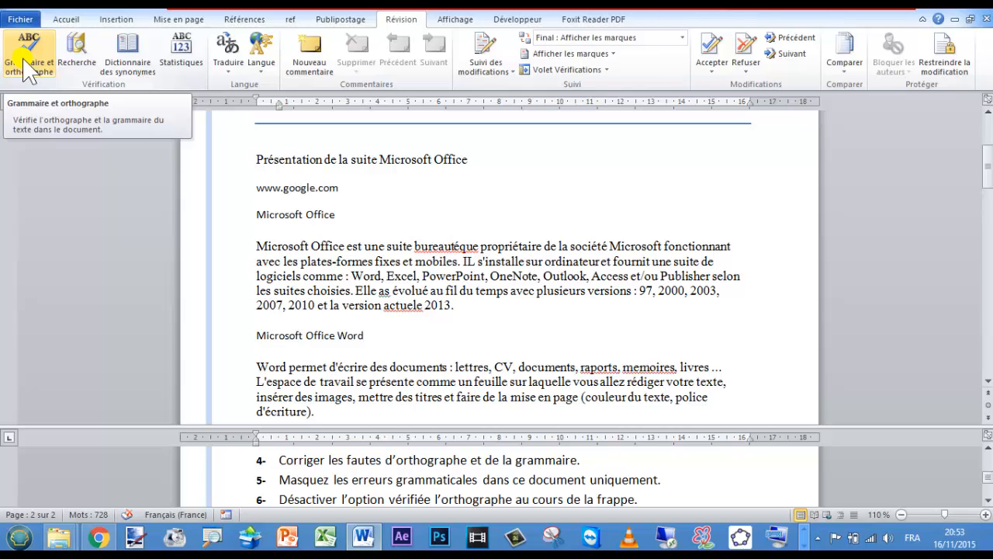
pyautogui.click(23, 68)
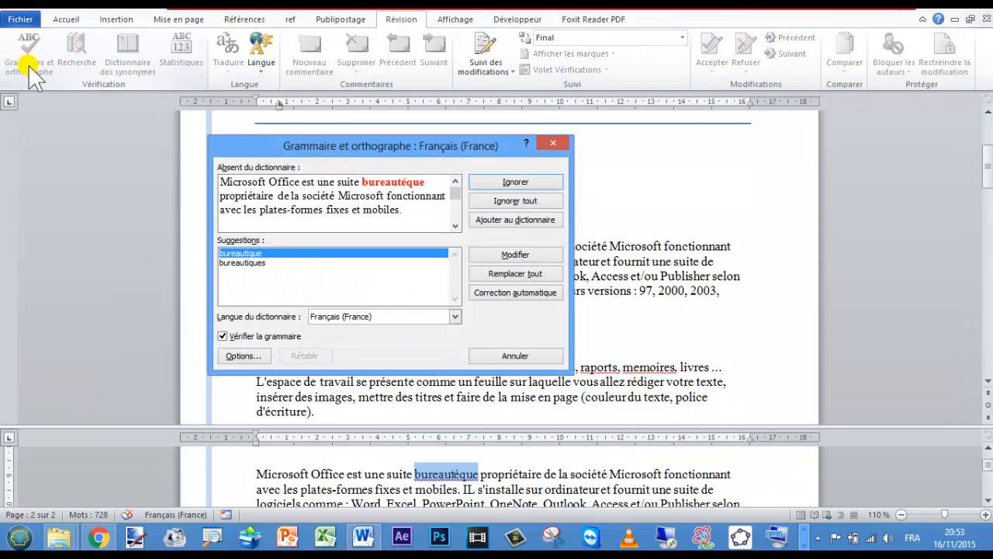
pyautogui.moveTo(258, 143); pyautogui.dragTo(316, 129)
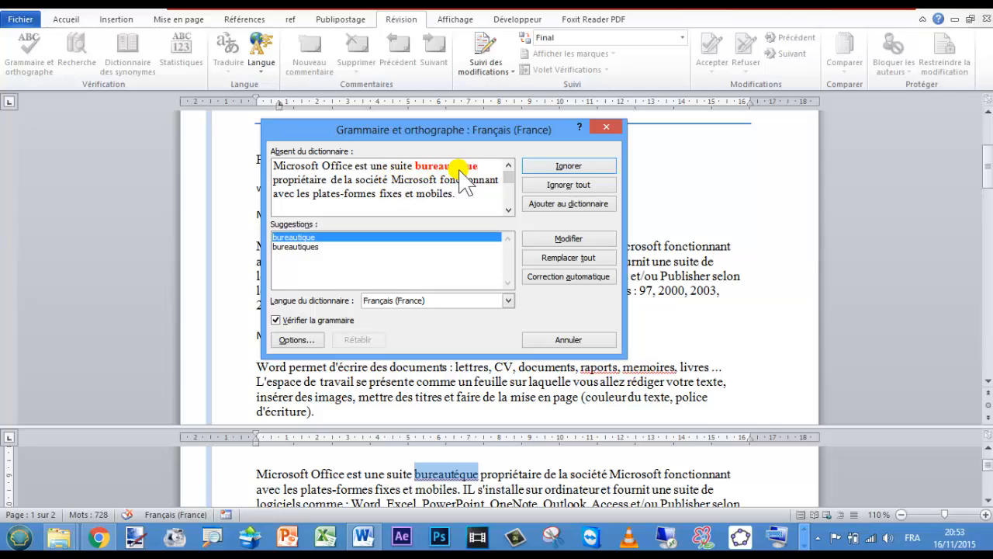
pyautogui.click(305, 237)
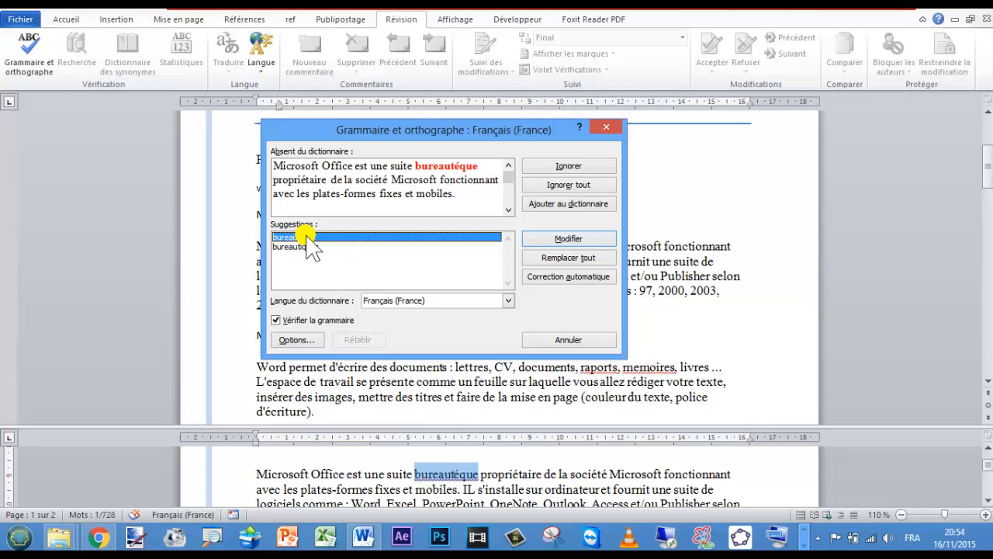
pyautogui.click(559, 240)
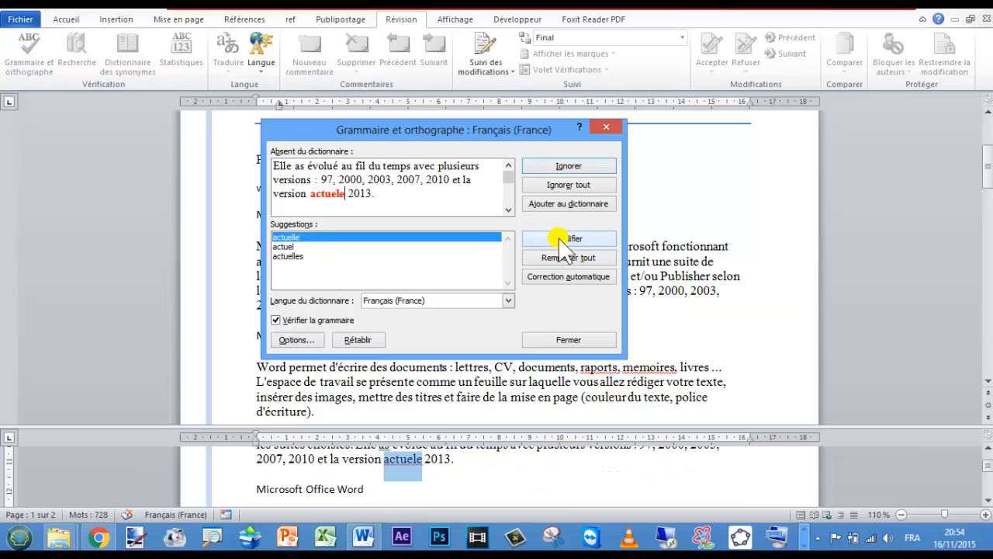
# Correct "actuele" to "actuelle", "as" to "a", "raports" to "rapports" and "memoires" to "mémoires" with the suggested replacements.
pyautogui.click(564, 240)
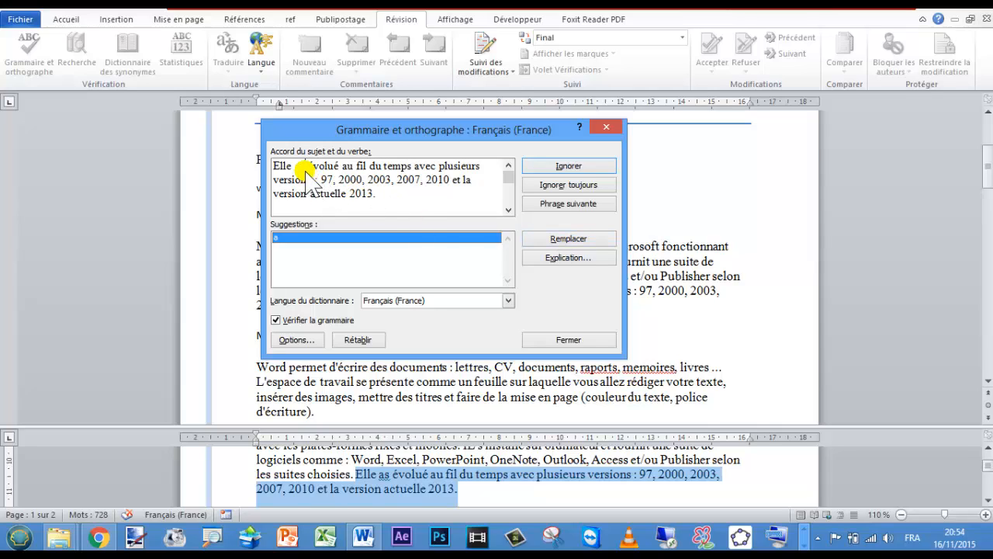
pyautogui.click(556, 241)
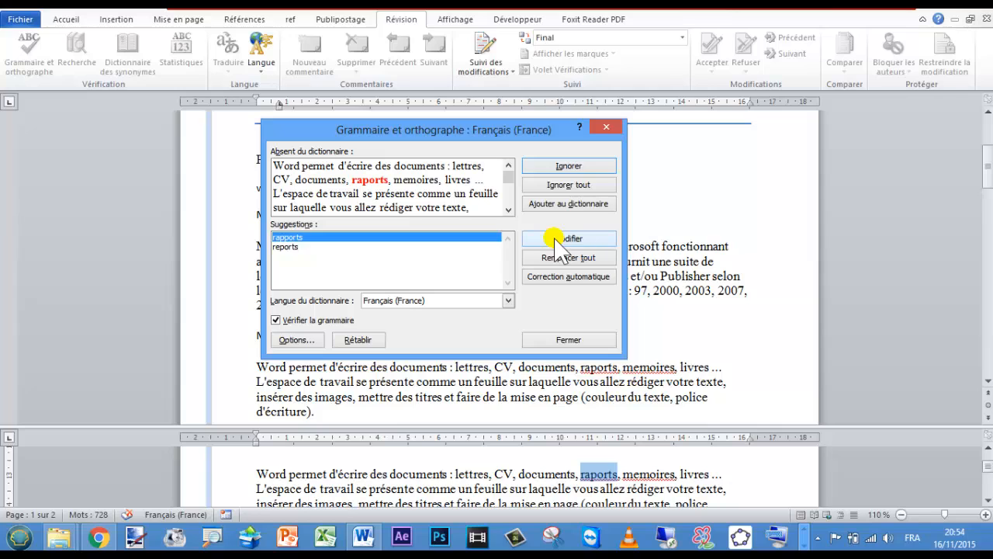
pyautogui.click(556, 241)
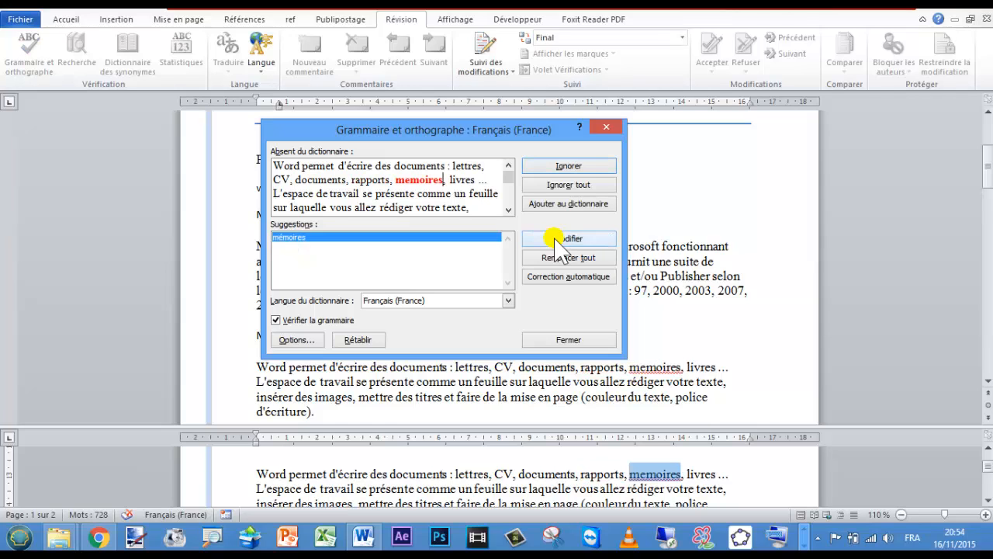
pyautogui.click(556, 241)
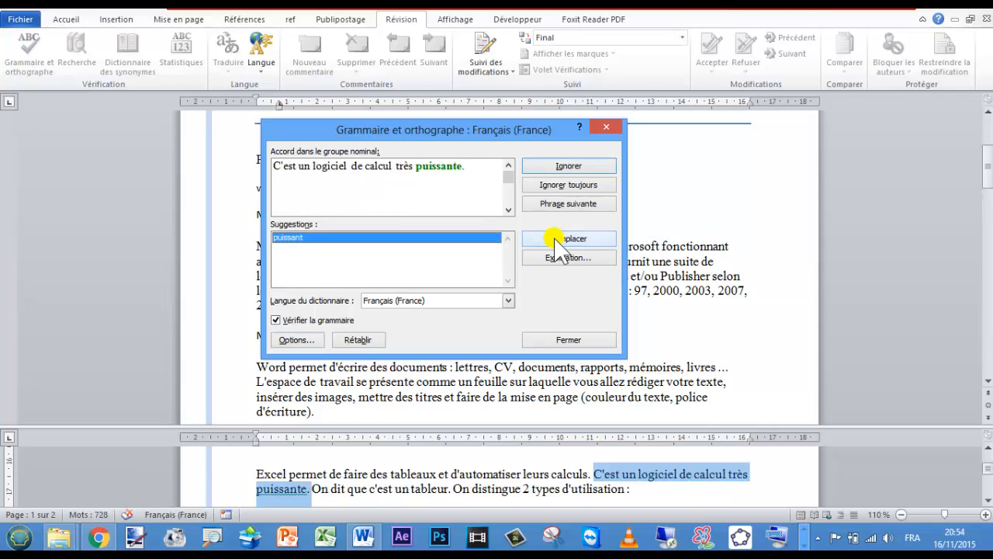
# Accept the suggestions "puissant", "informations", "comptabilité", "Novembre" and the two-word spelling of the bold word in task 7, and finish the check.
pyautogui.click(556, 241)
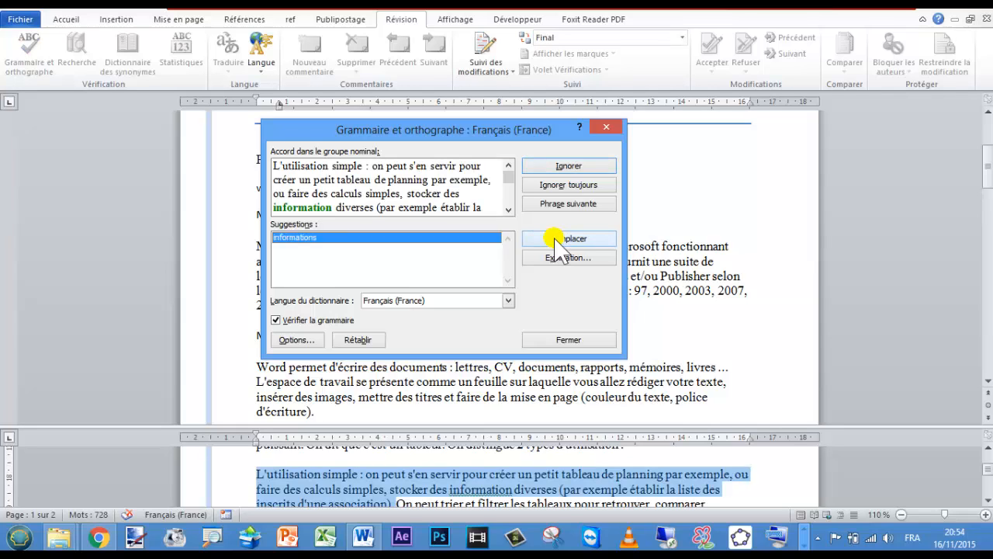
pyautogui.click(556, 240)
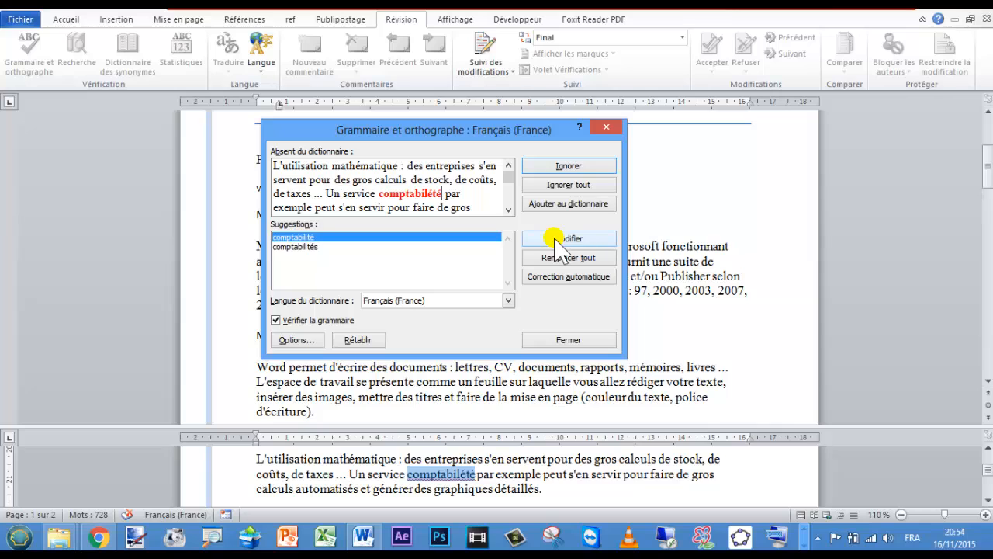
pyautogui.click(556, 241)
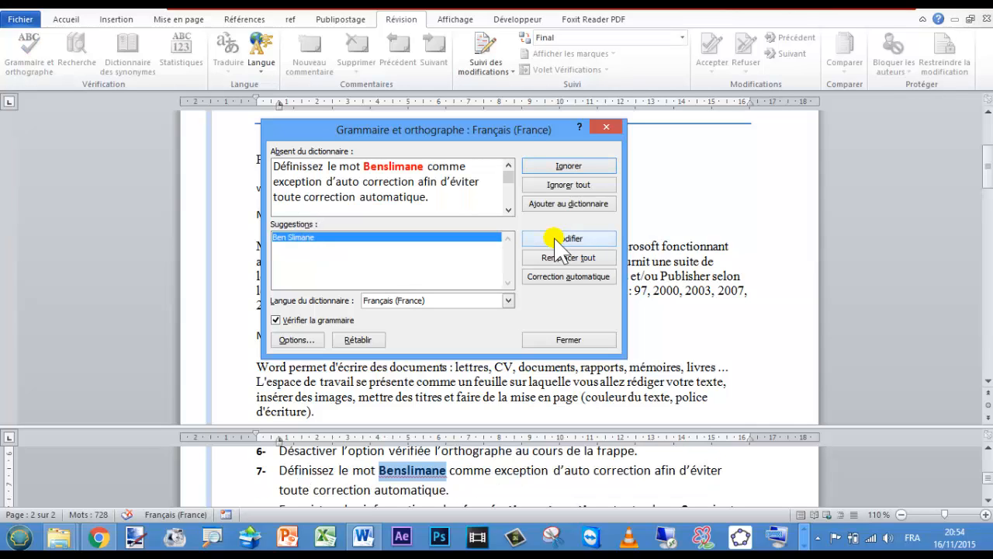
pyautogui.click(556, 241)
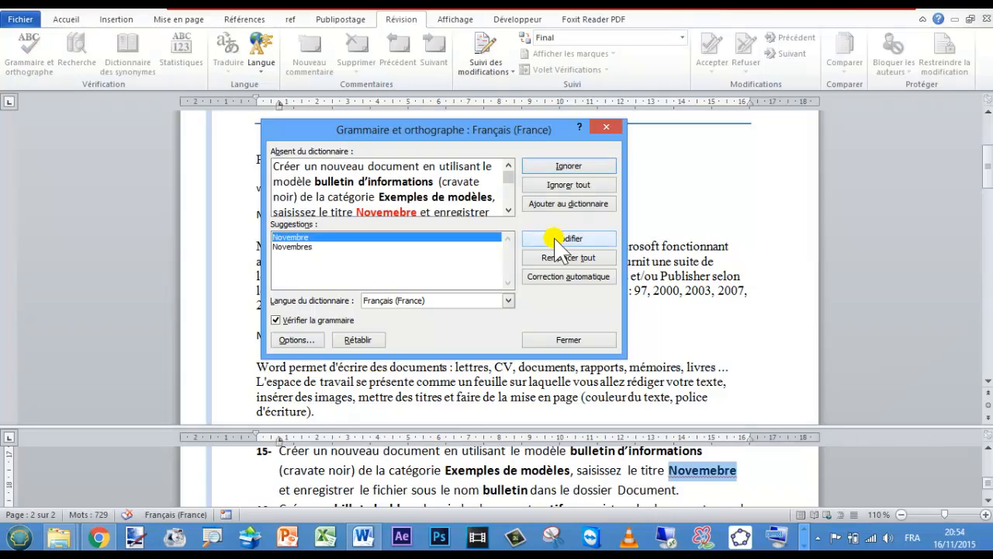
pyautogui.click(556, 241)
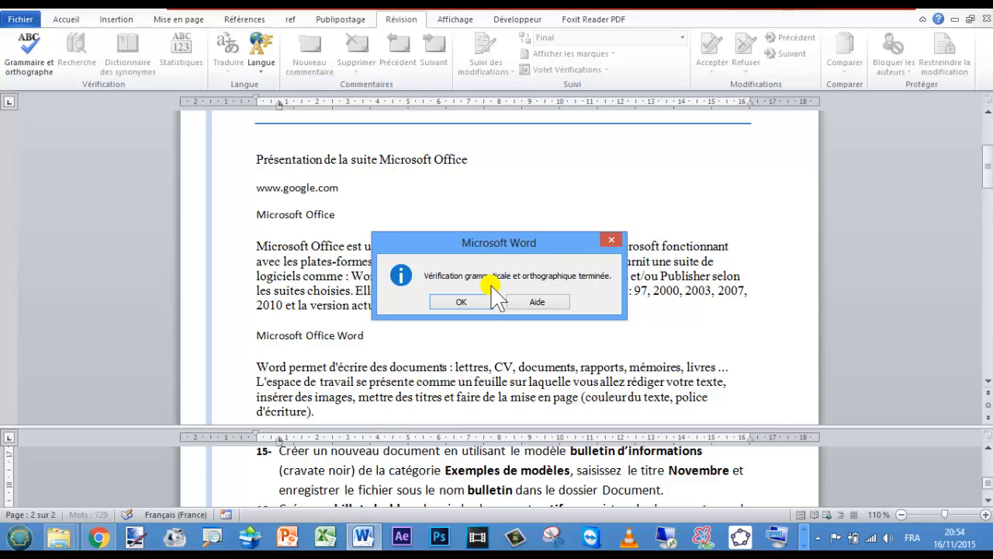
pyautogui.click(468, 302)
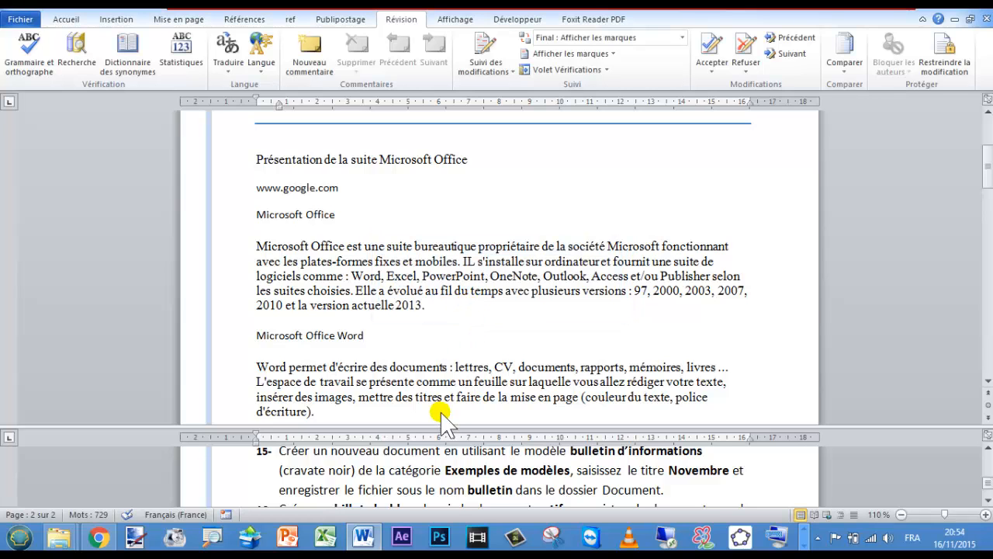
# Hide grammatical errors in the exercice1 document only, as asked in task 5, through the proofing options.
pyautogui.scroll(2, 448, 490)
pyautogui.scroll(3, 447, 485)
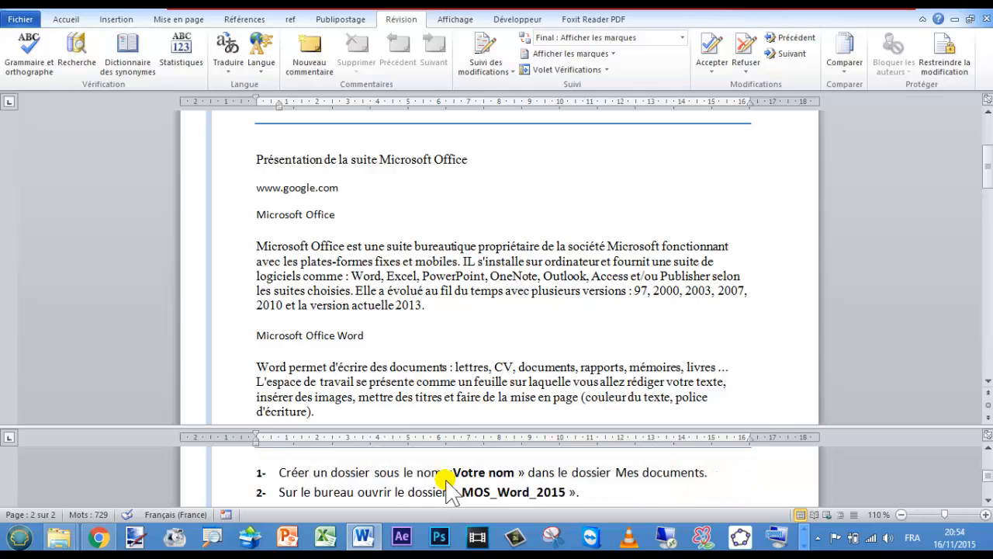
pyautogui.scroll(-1, 446, 485)
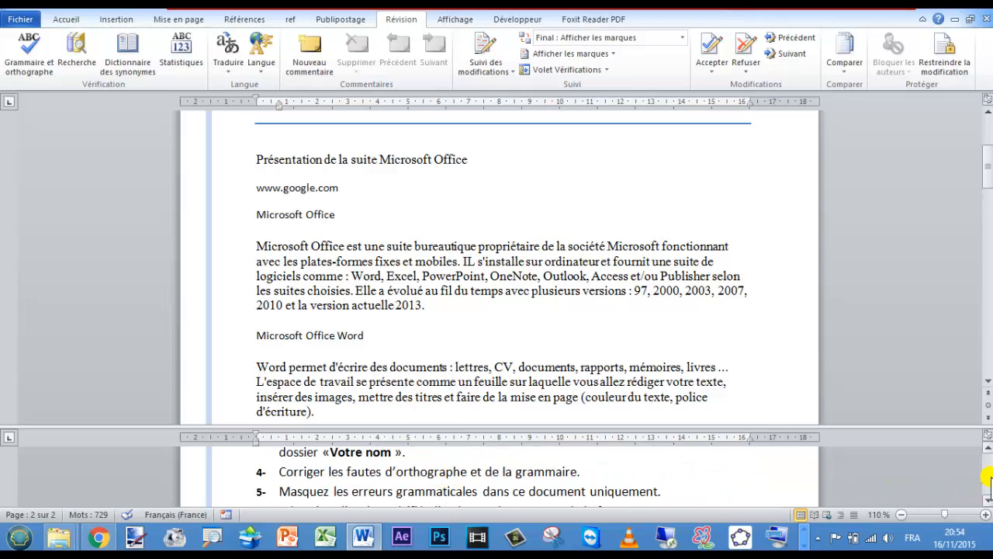
pyautogui.moveTo(990, 477); pyautogui.dragTo(990, 479)
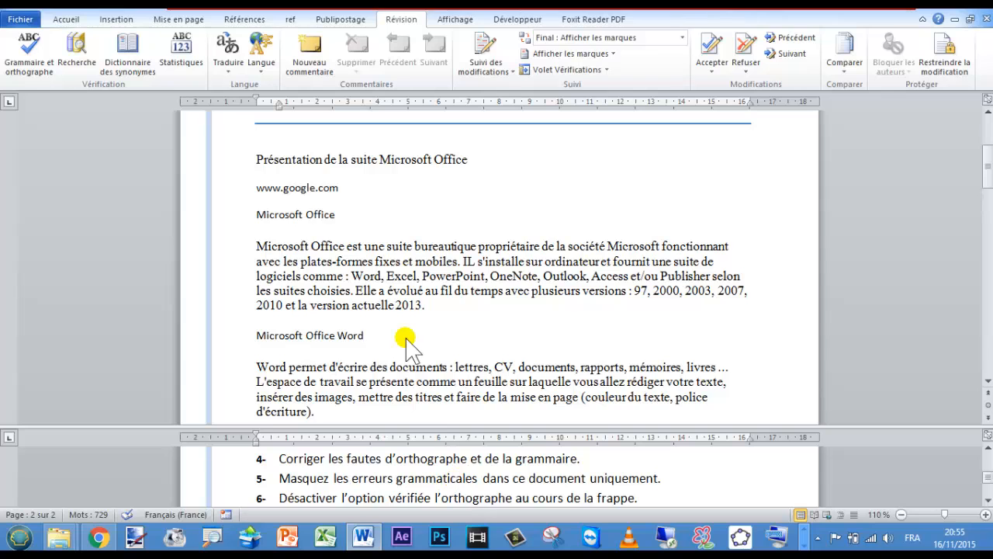
pyautogui.click(21, 21)
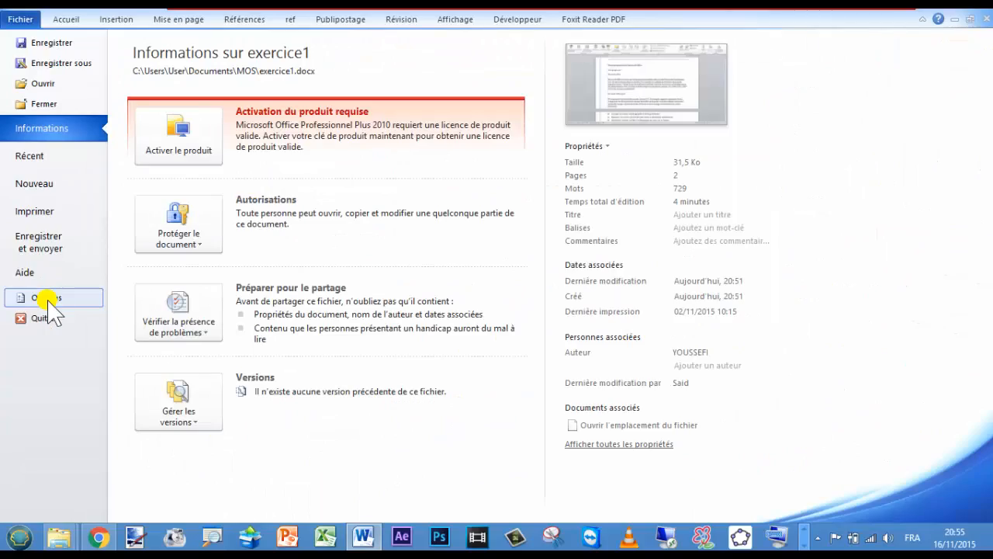
pyautogui.click(46, 298)
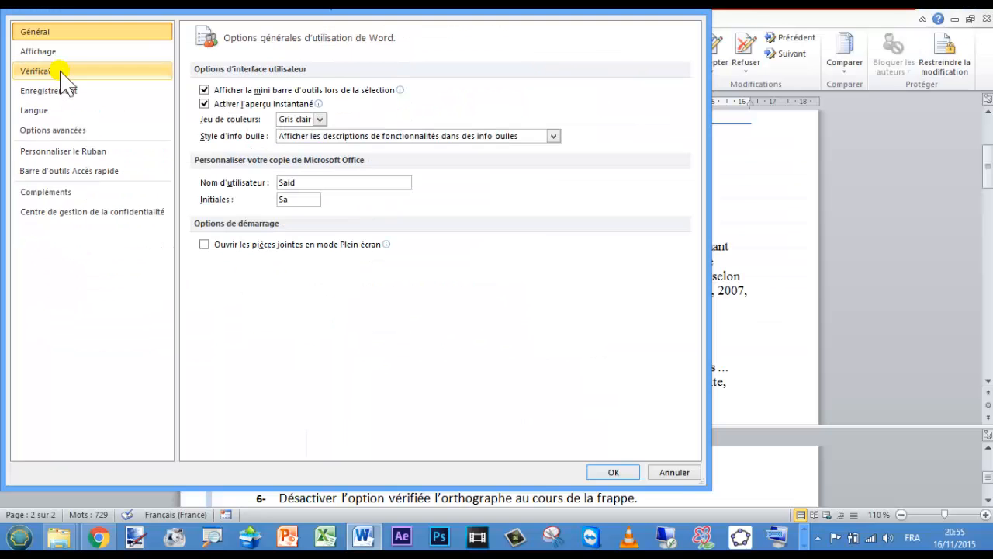
pyautogui.click(61, 71)
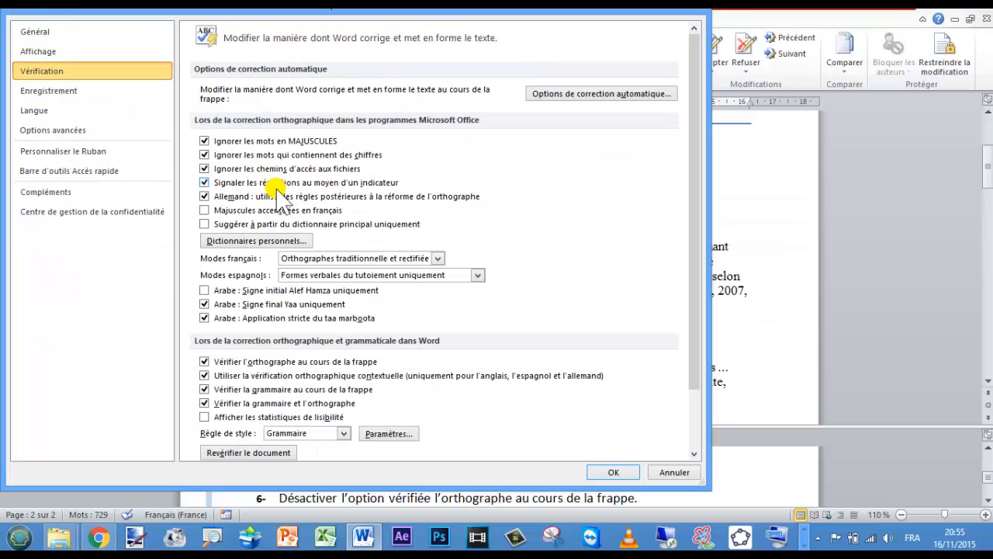
pyautogui.scroll(-2, 329, 198)
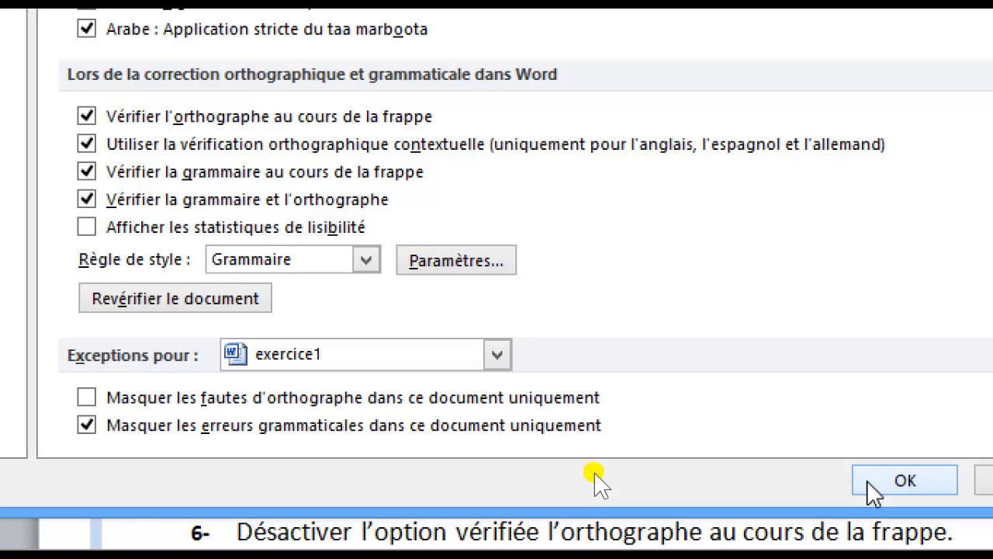
pyautogui.click(866, 480)
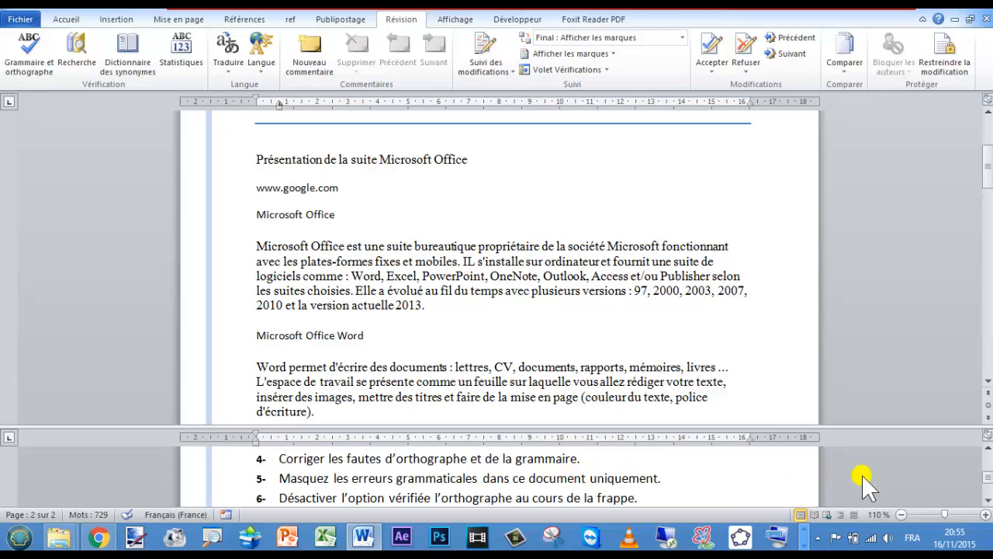
# Turn off spelling verification during typing in the proofing options, as asked in task 6.
pyautogui.click(987, 500)
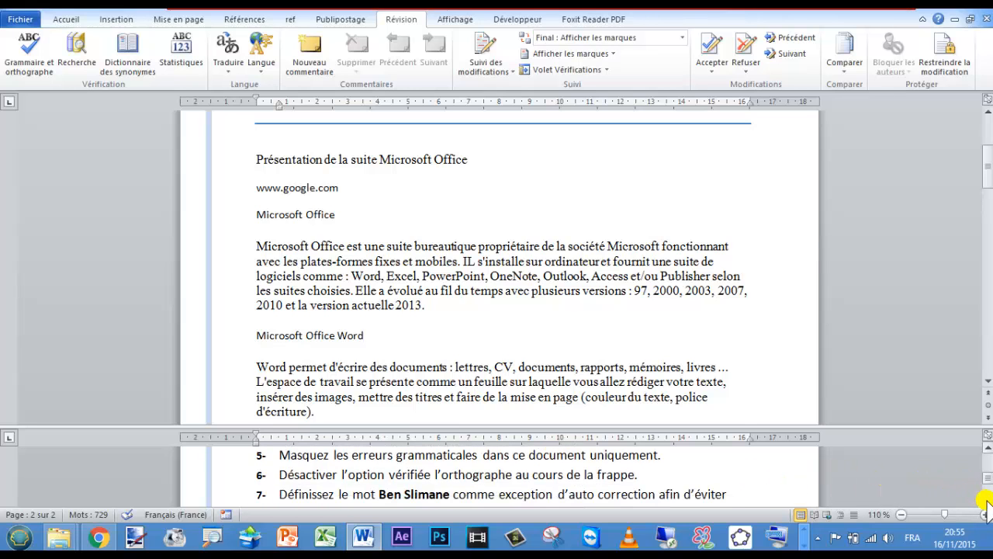
pyautogui.click(987, 503)
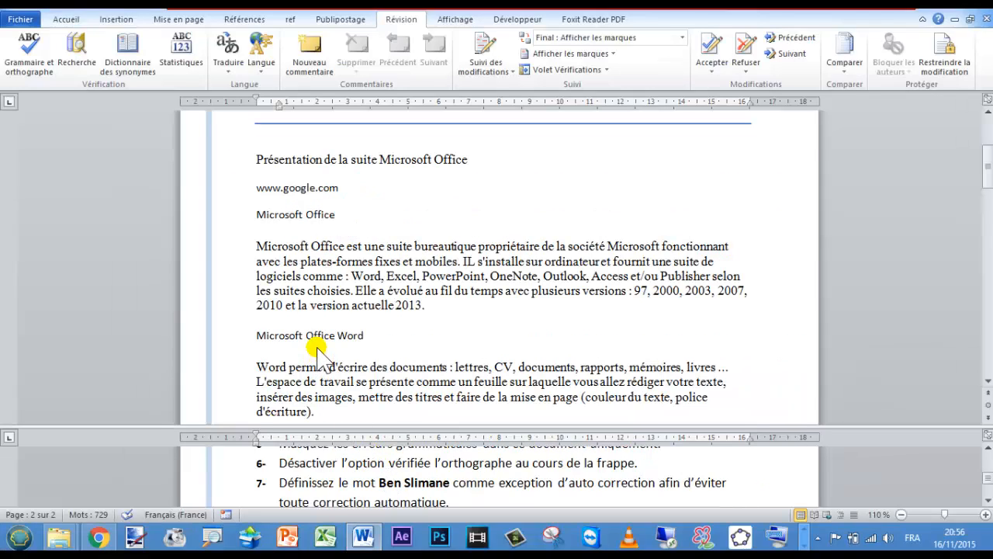
pyautogui.click(22, 19)
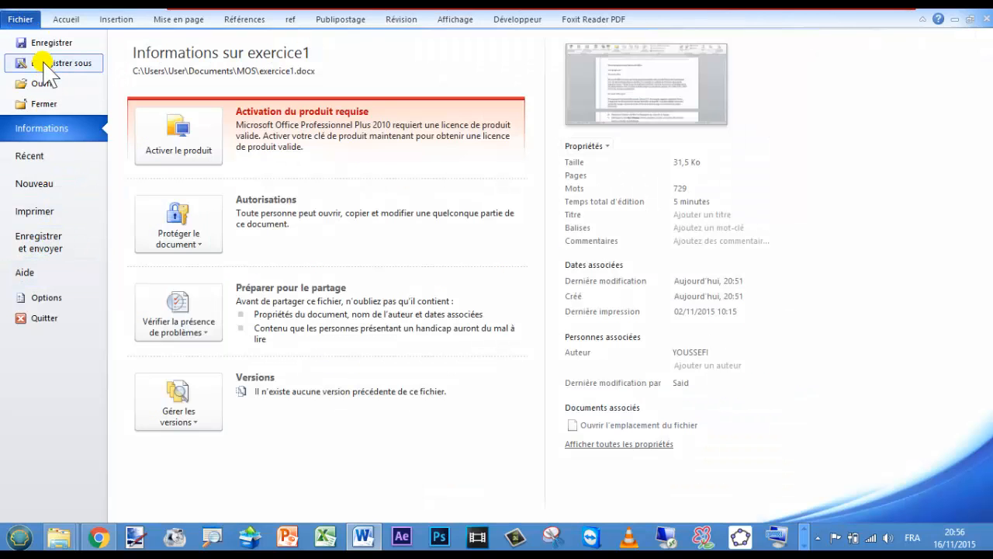
pyautogui.click(46, 297)
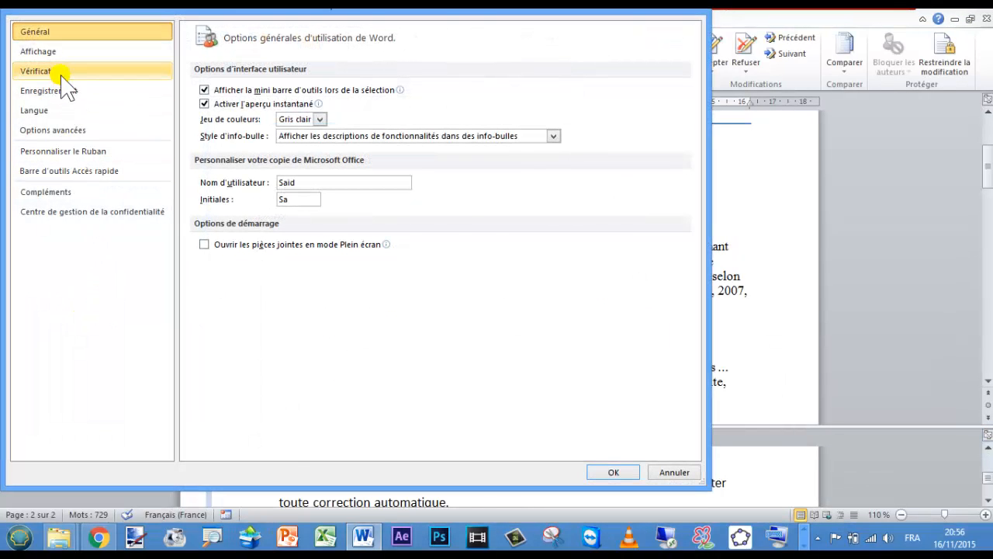
pyautogui.click(62, 72)
pyautogui.scroll(-3, 272, 257)
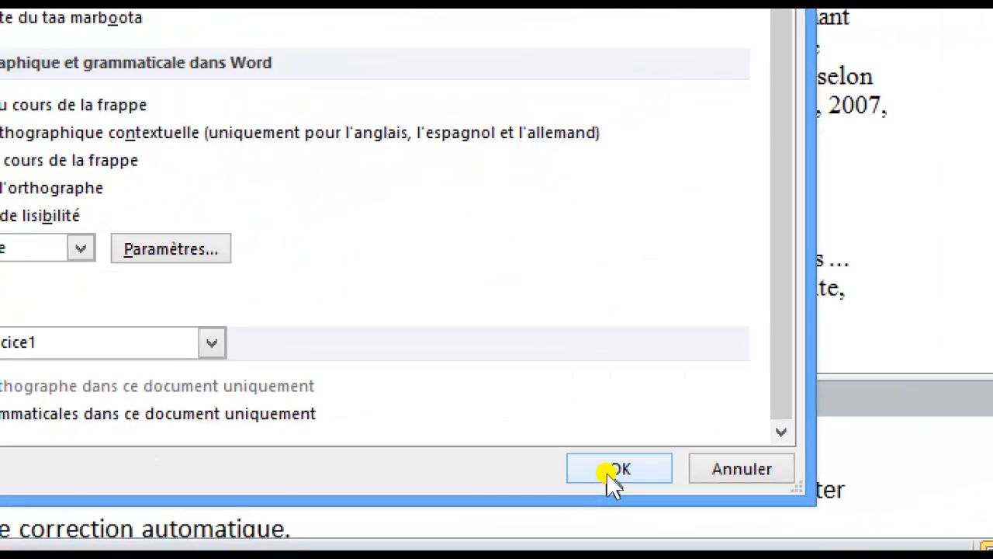
pyautogui.click(602, 474)
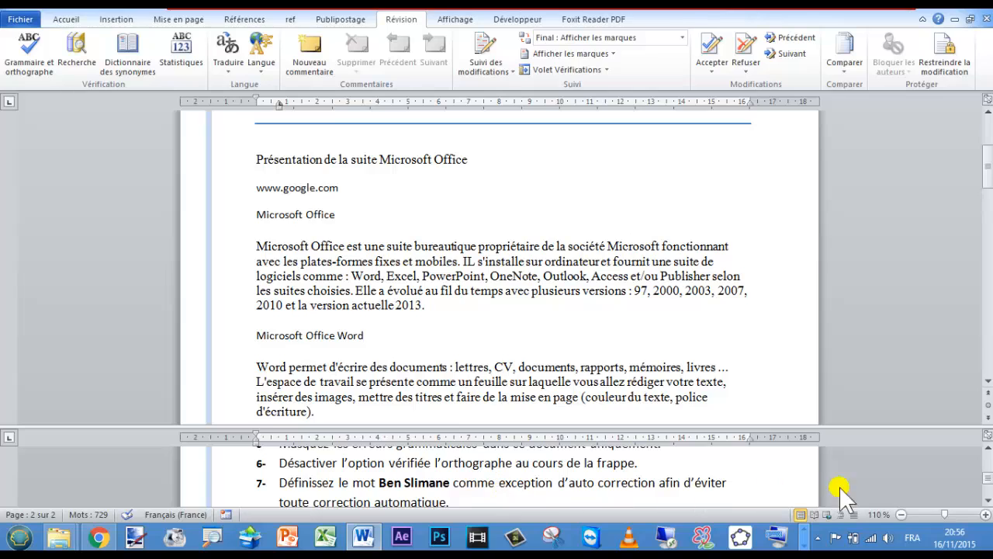
# Open the AutoCorrect exceptions for other corrections from the proofing options, as needed for task 7.
pyautogui.click(987, 506)
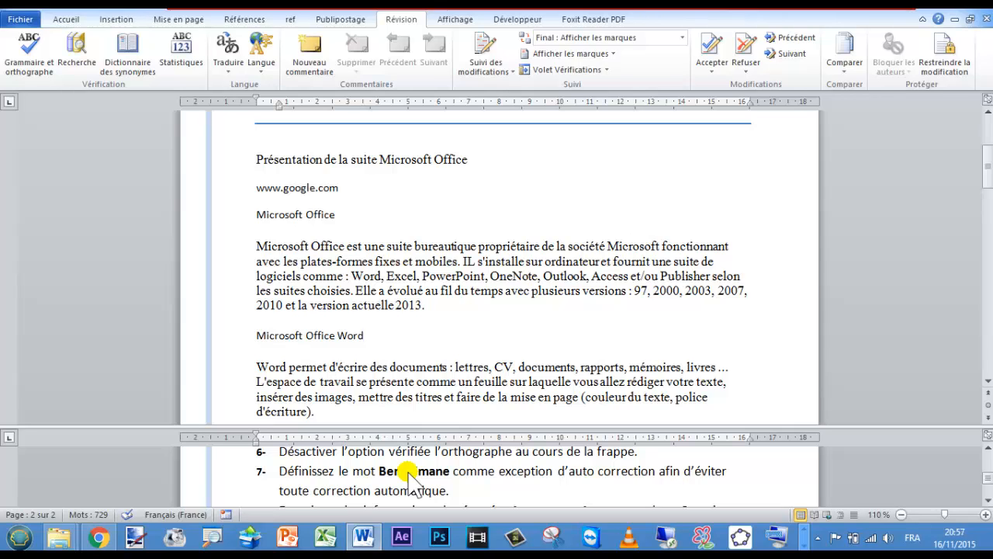
pyautogui.click(21, 20)
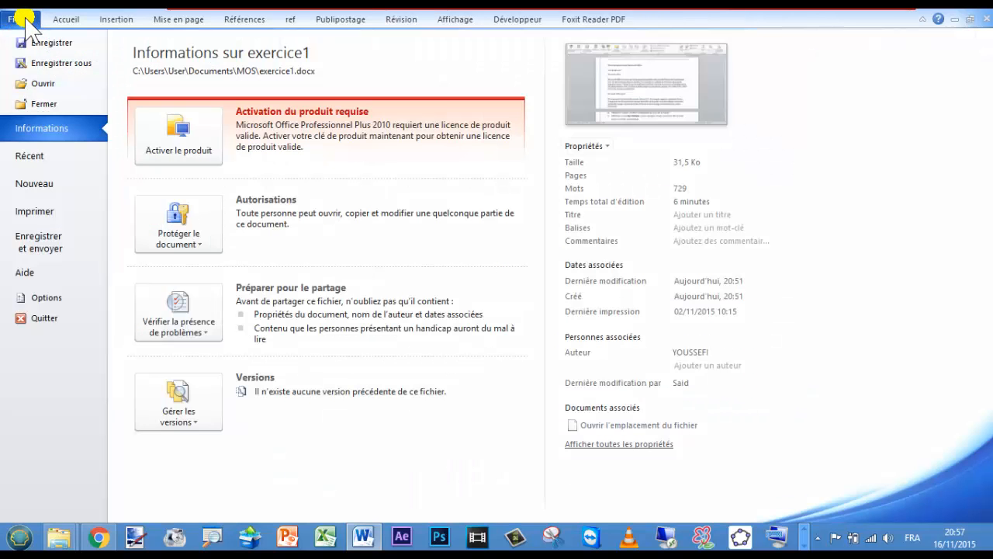
pyautogui.click(47, 297)
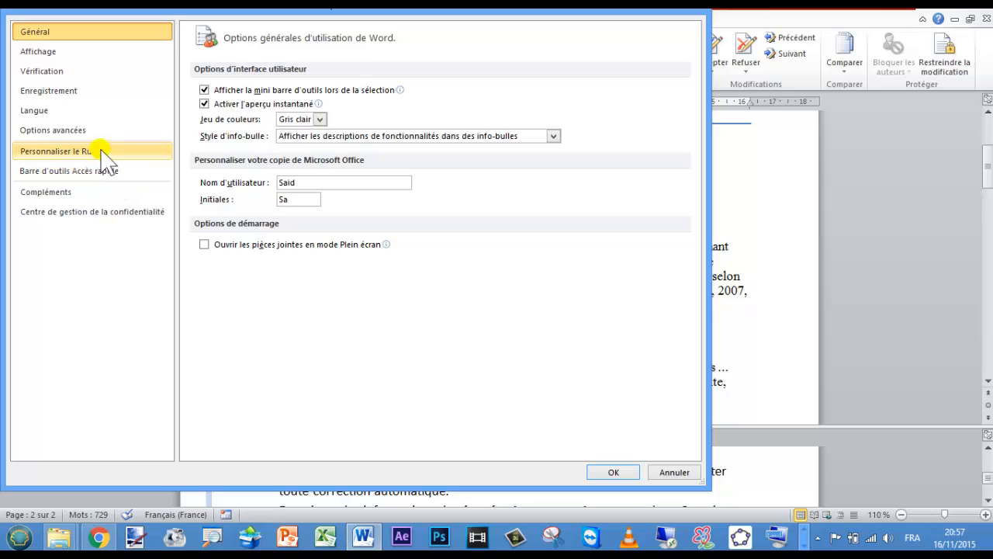
pyautogui.click(52, 70)
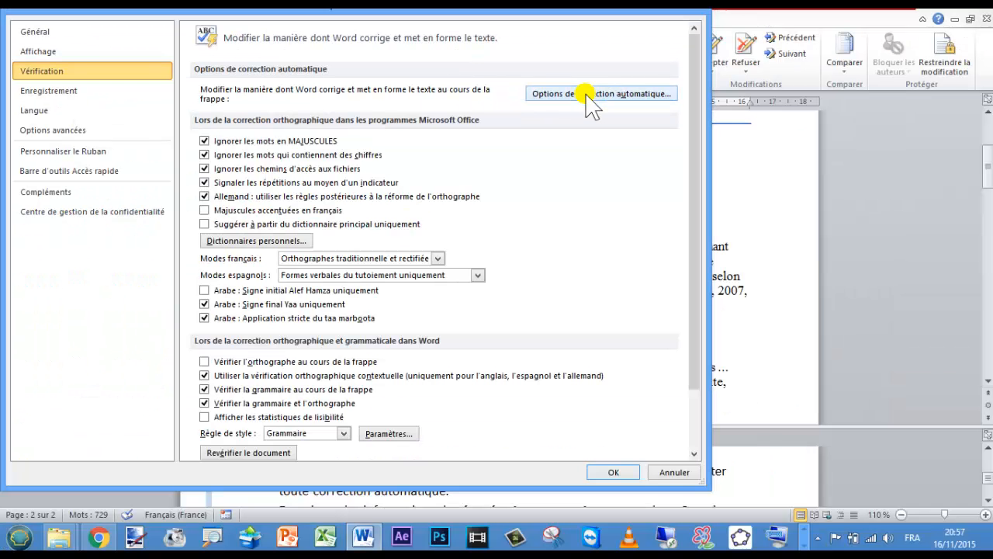
pyautogui.click(587, 97)
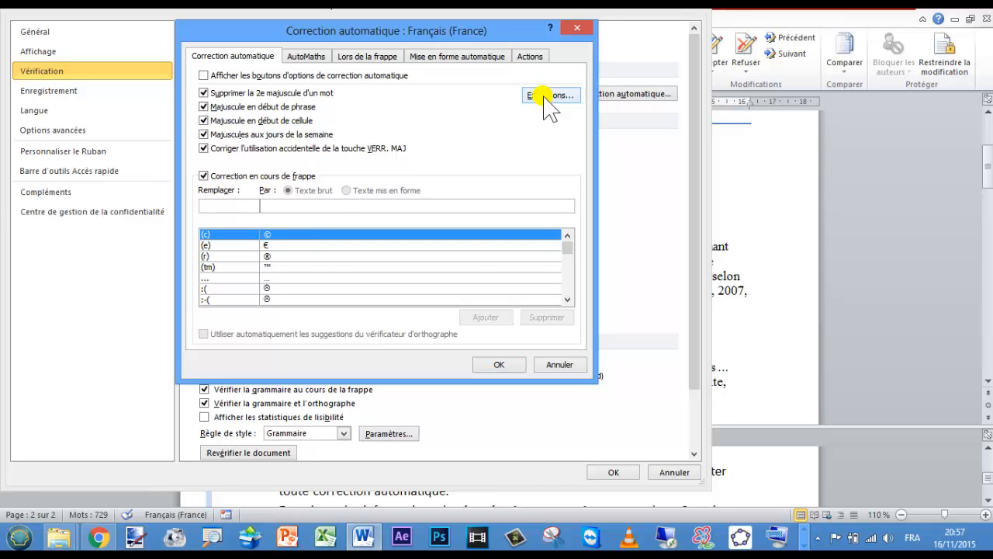
pyautogui.click(547, 96)
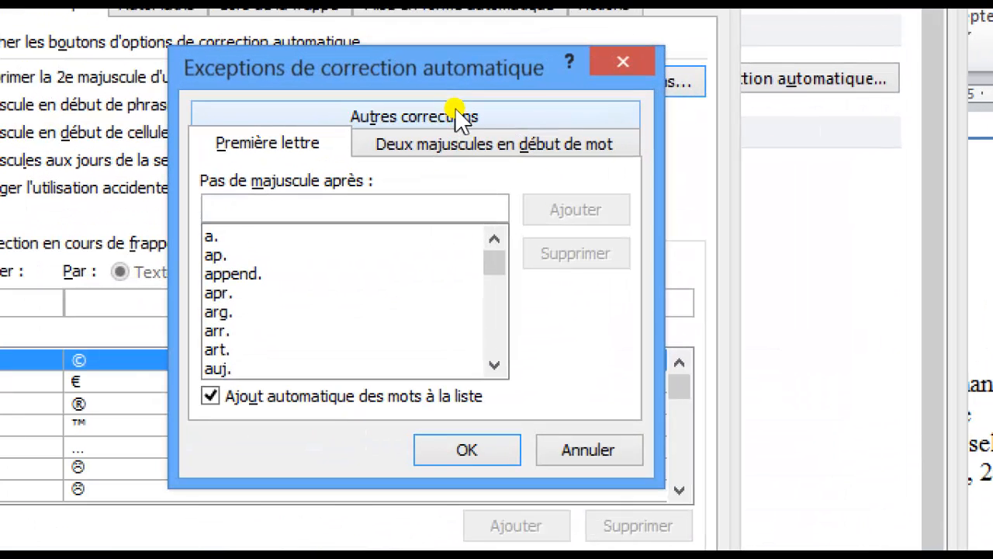
pyautogui.click(417, 116)
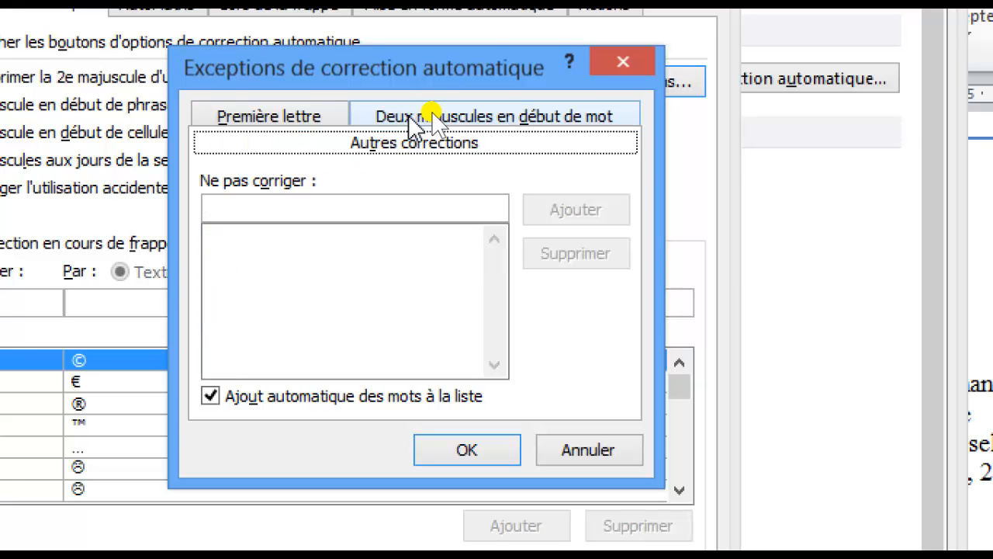
# Add the bold word from task 7, written without a space, to the words not to correct, and confirm the options.
pyautogui.click(400, 207)
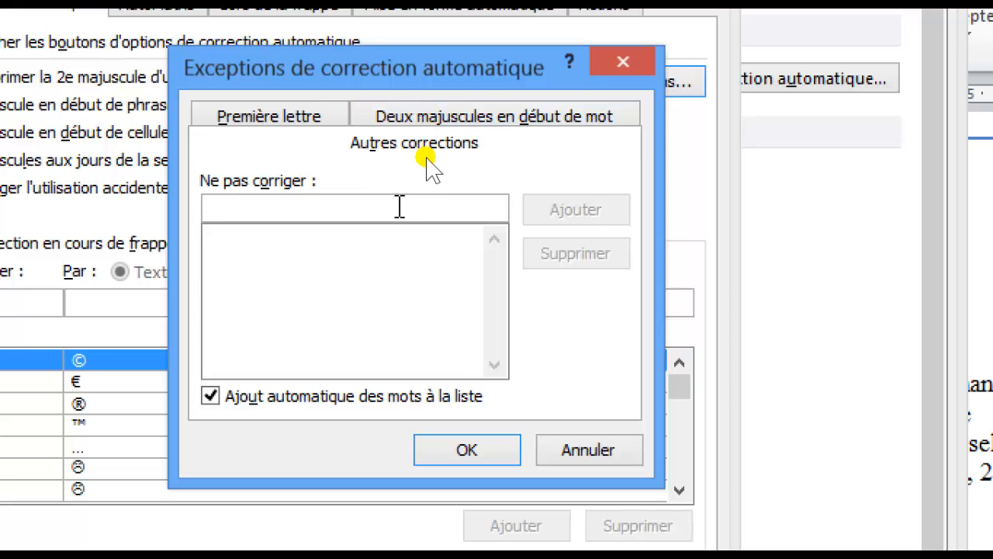
pyautogui.write('Ben ')
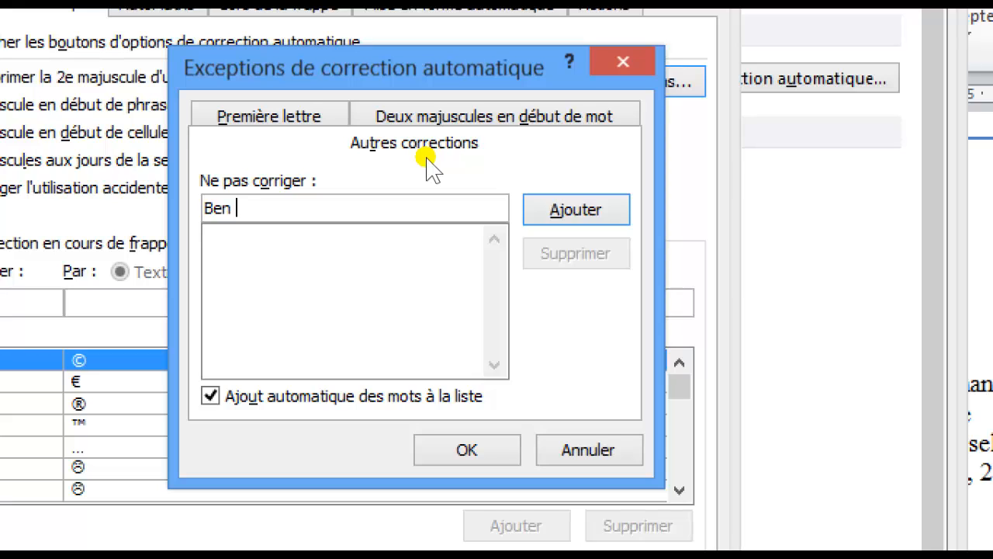
pyautogui.write('limane')
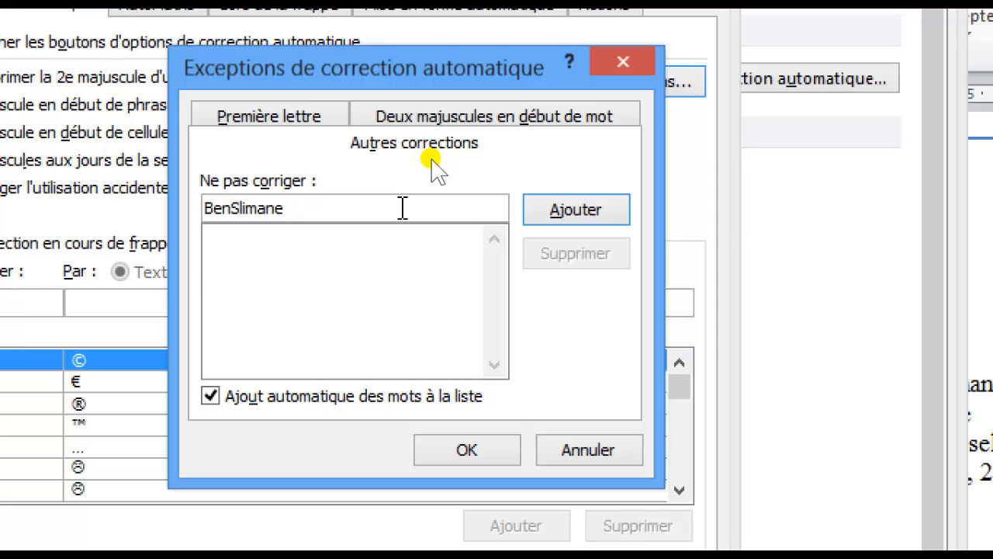
pyautogui.click(554, 216)
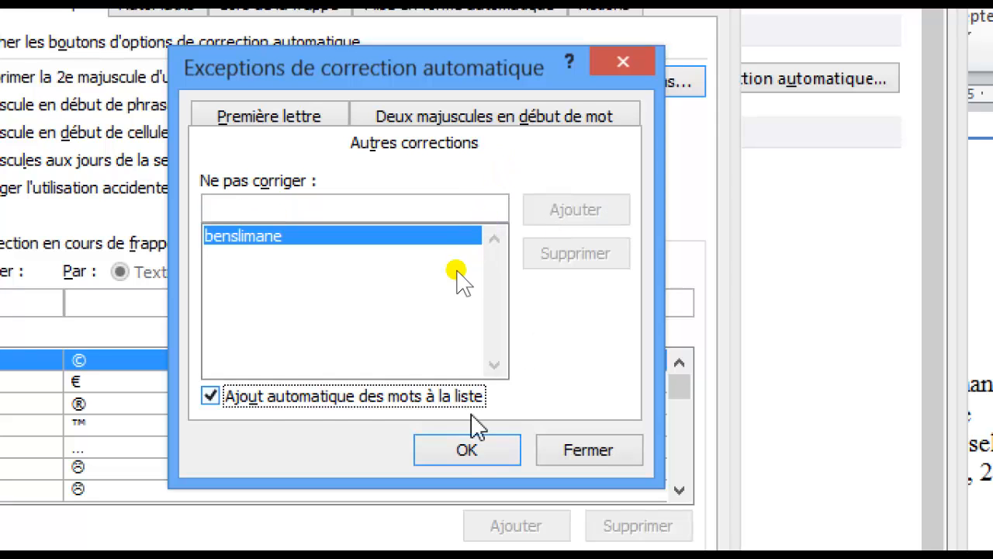
pyautogui.click(466, 454)
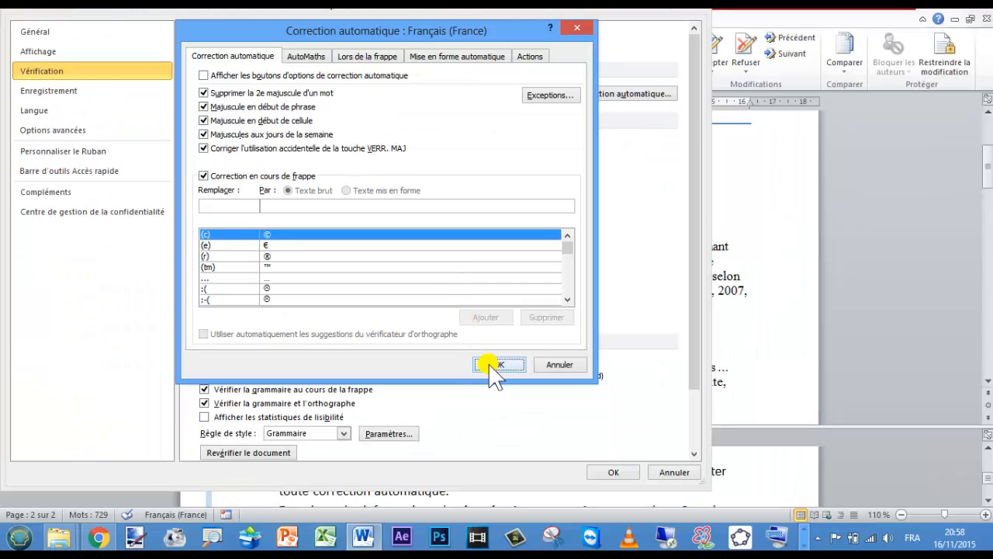
pyautogui.click(497, 366)
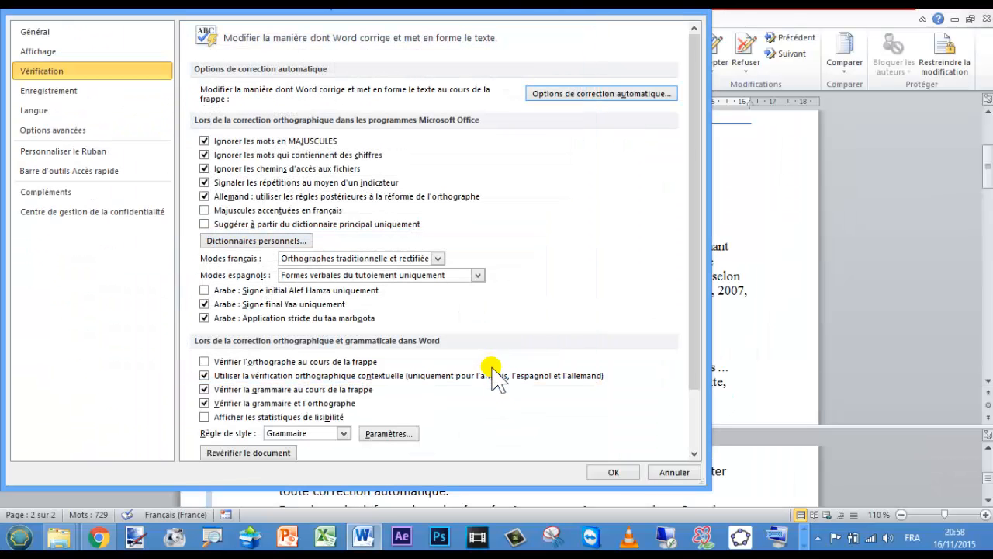
pyautogui.click(613, 471)
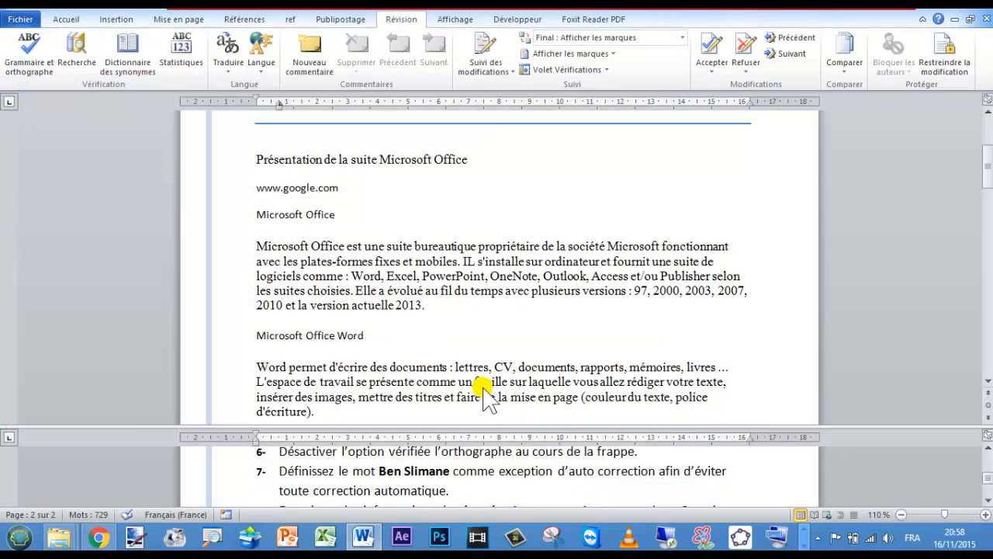
# Enable saving AutoRecover information every 2 minutes in the save options, as asked in task 8.
pyautogui.scroll(-1, 528, 499)
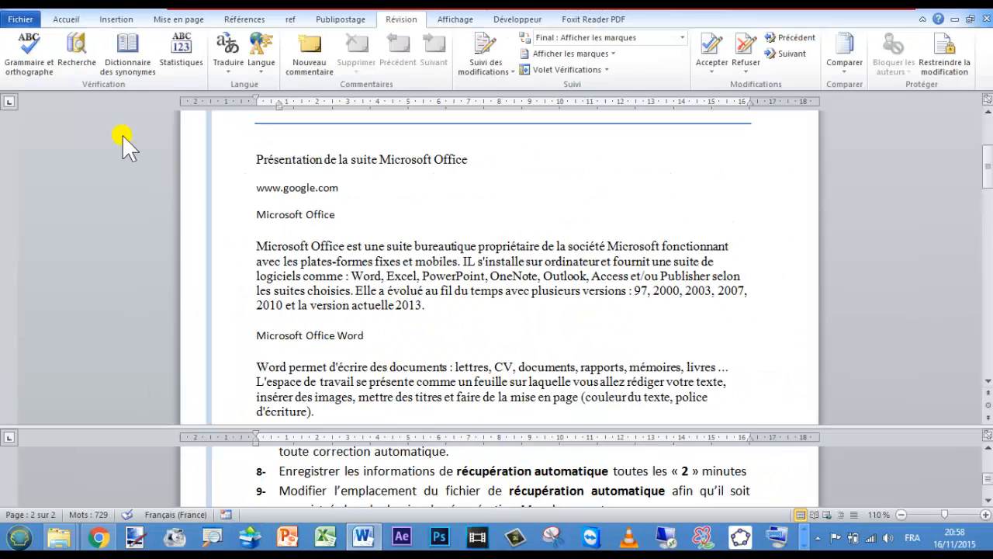
pyautogui.click(19, 18)
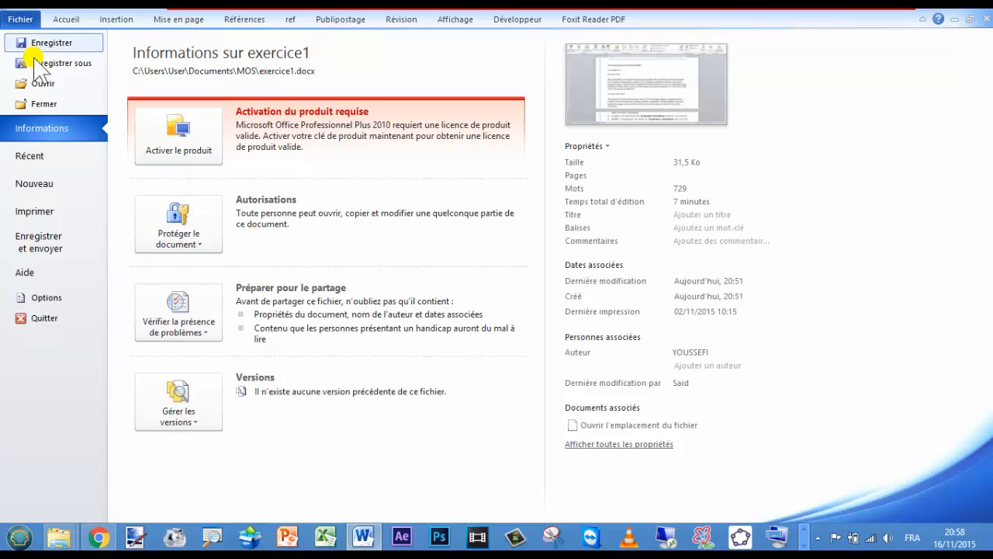
pyautogui.click(43, 298)
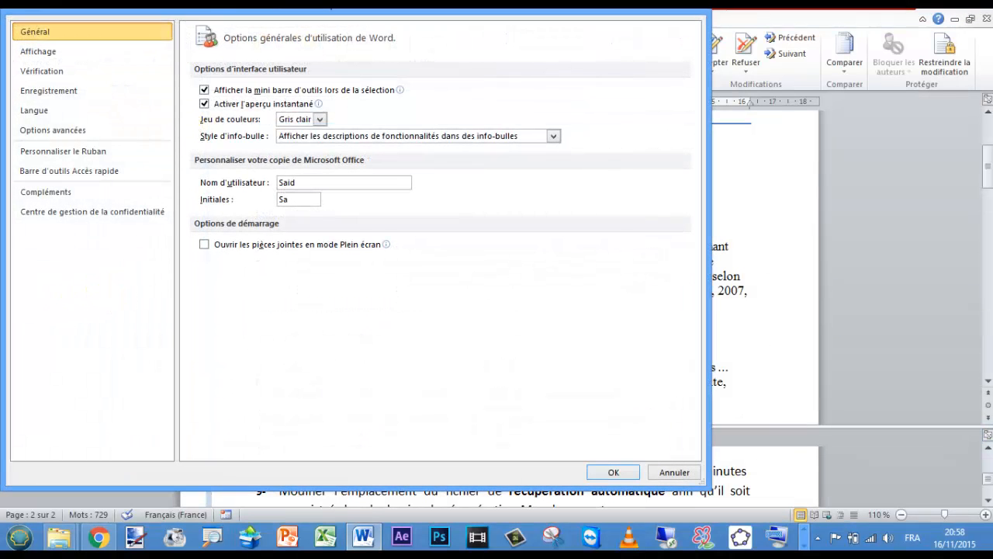
pyautogui.moveTo(205, 11); pyautogui.dragTo(315, 48)
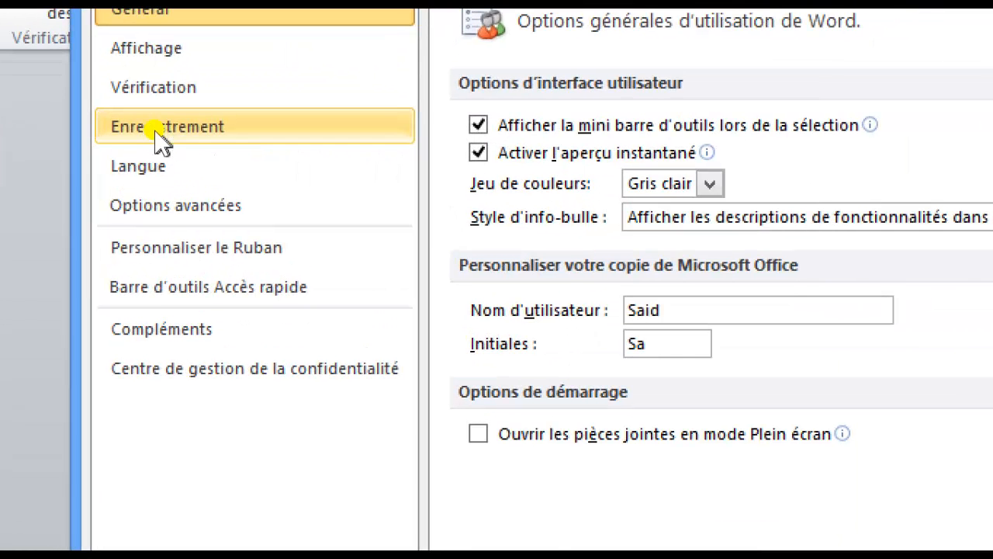
pyautogui.click(157, 131)
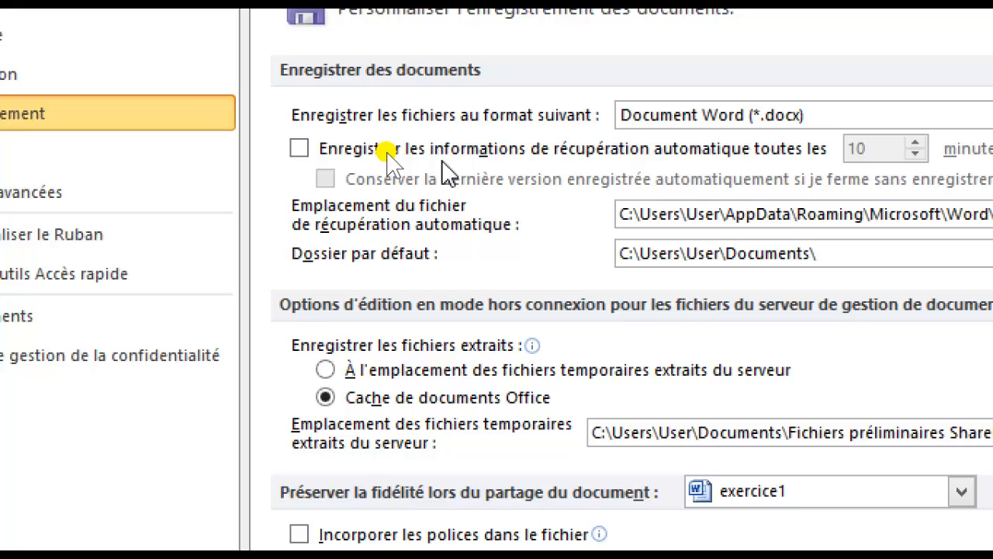
pyautogui.click(300, 148)
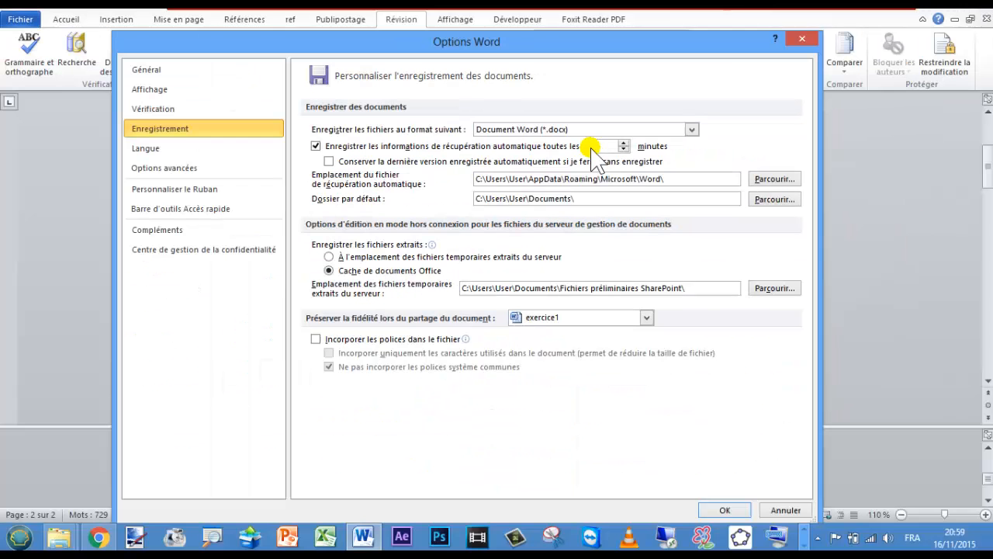
pyautogui.click(716, 509)
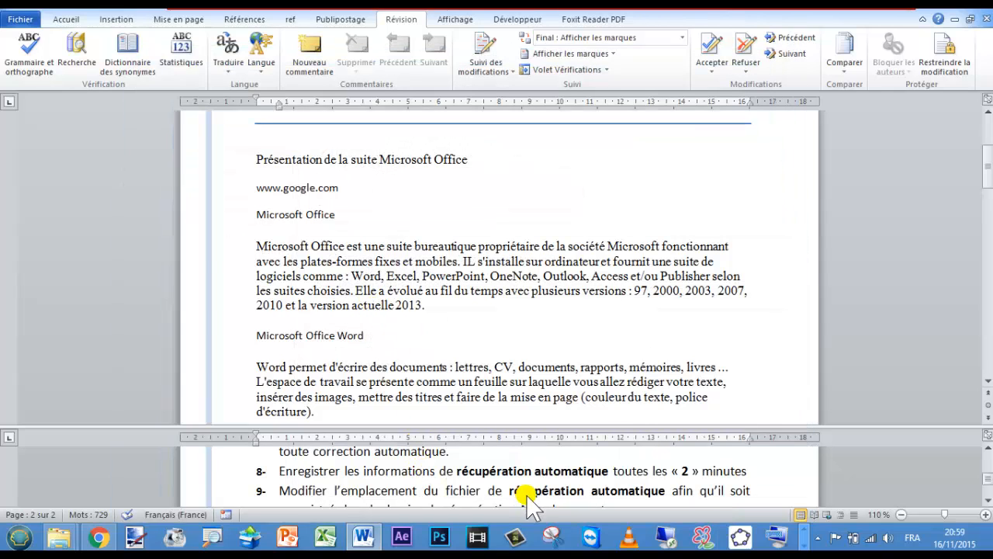
# Change the AutoRecover file location to the Documents library in the save options, as asked in task 9.
pyautogui.click(988, 500)
pyautogui.click(988, 500)
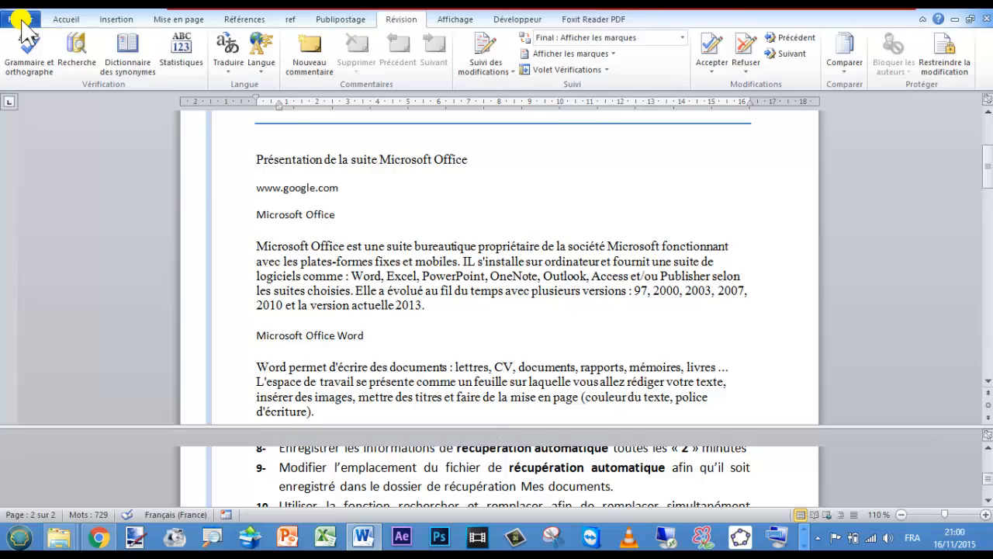
pyautogui.click(21, 21)
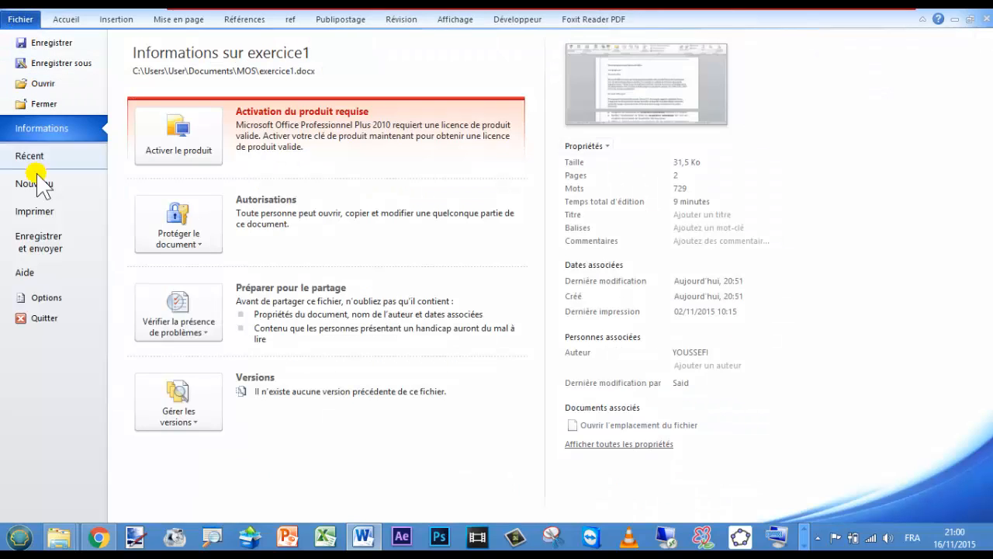
pyautogui.click(32, 299)
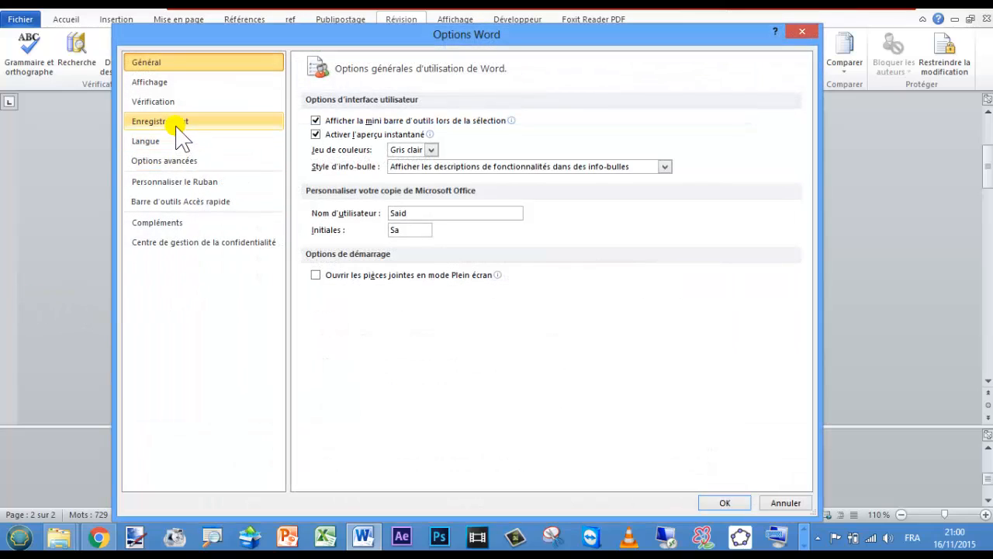
pyautogui.click(178, 126)
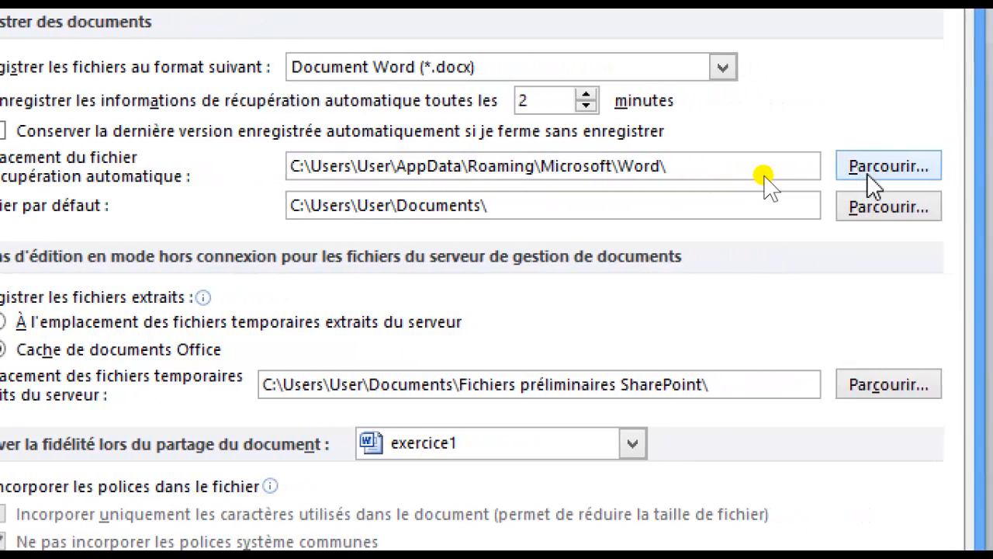
pyautogui.click(959, 166)
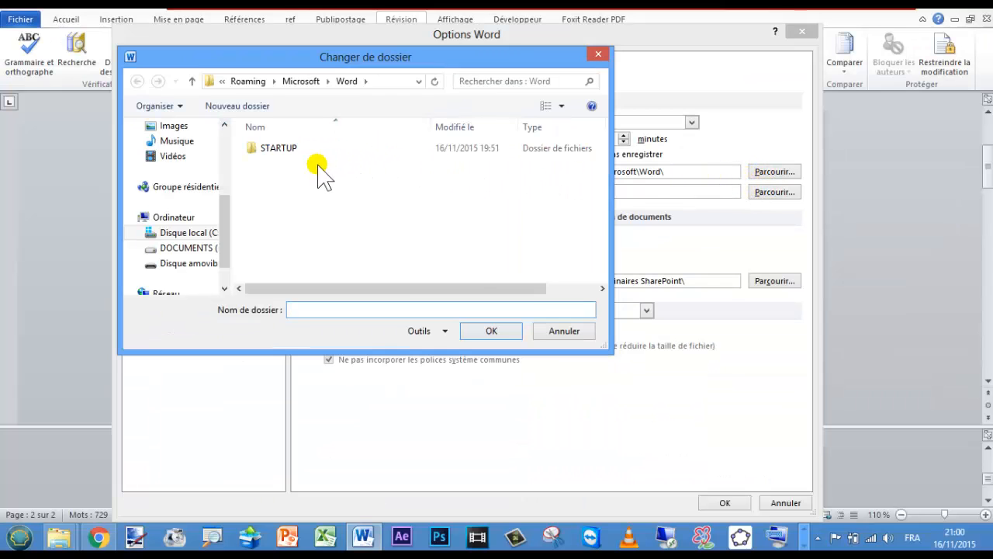
pyautogui.moveTo(229, 227); pyautogui.dragTo(222, 189)
pyautogui.click(200, 189)
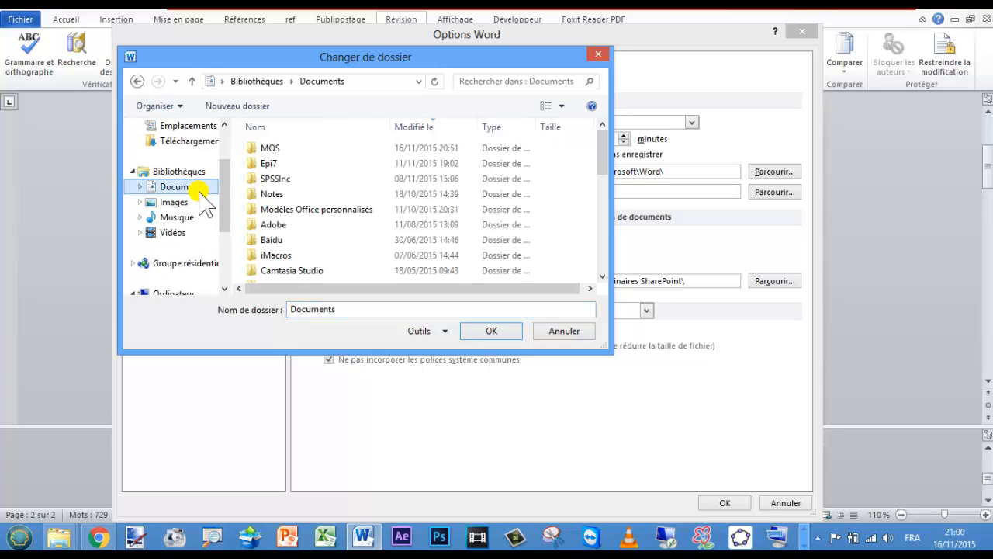
pyautogui.click(484, 332)
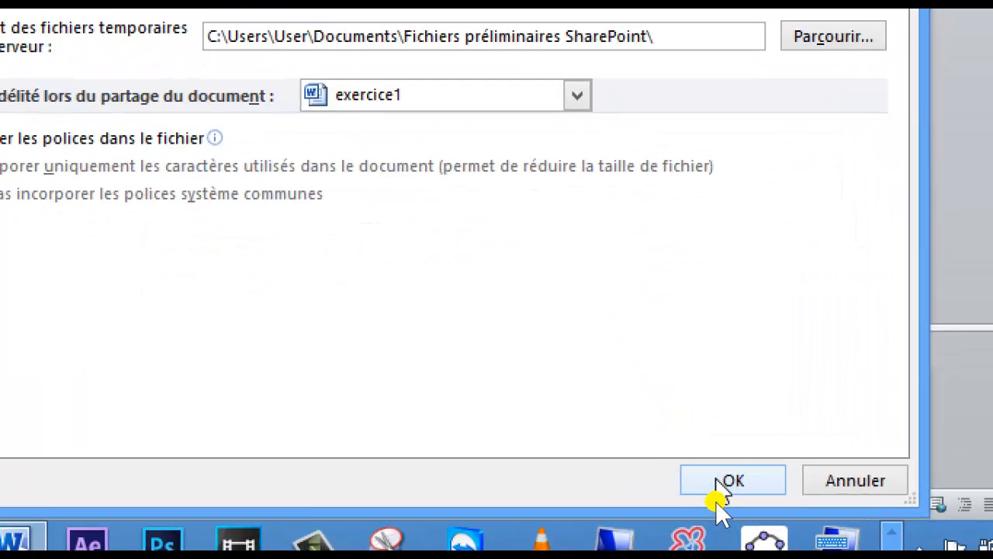
pyautogui.click(717, 499)
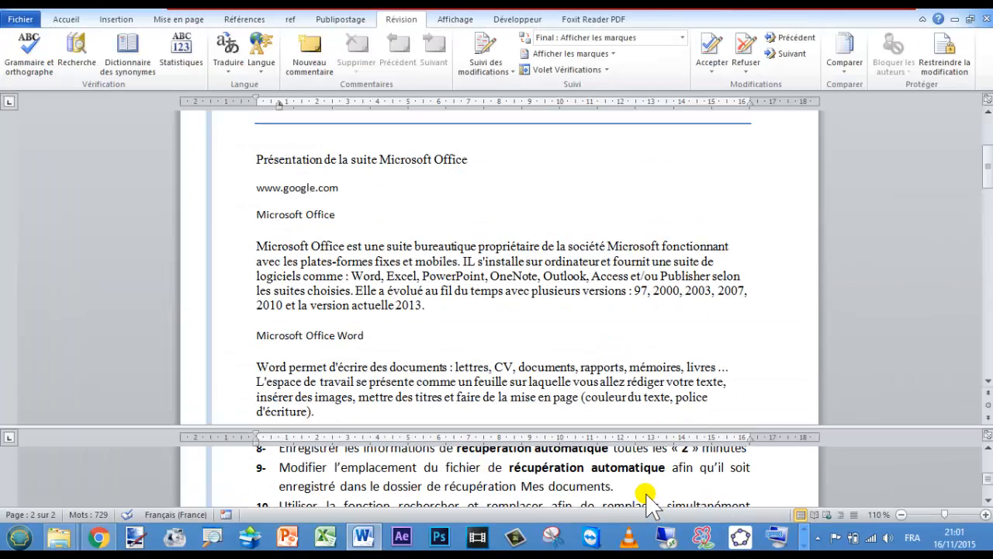
# Replace all occurrences of "Word" with "Ms Word" in the document, as asked in task 10.
pyautogui.scroll(-1, 646, 499)
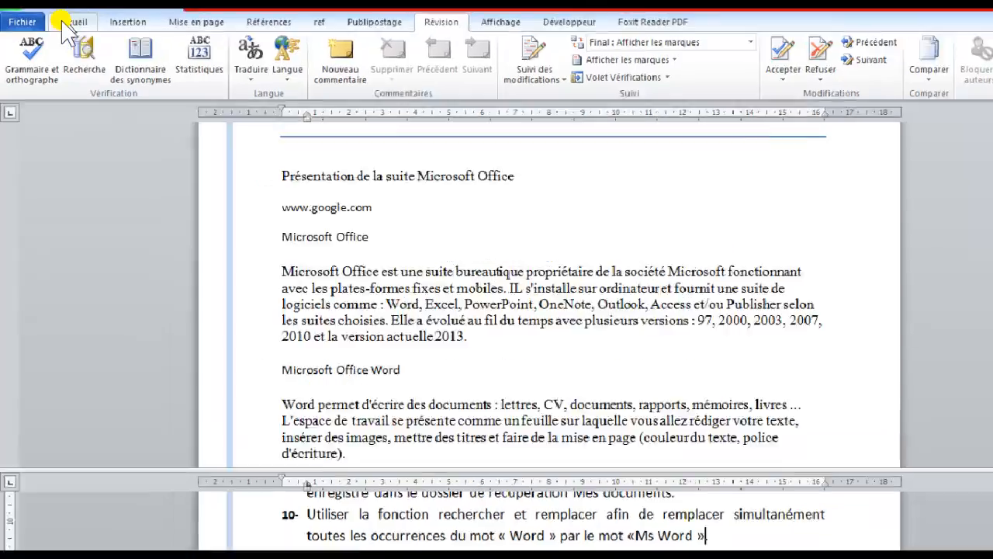
pyautogui.click(72, 23)
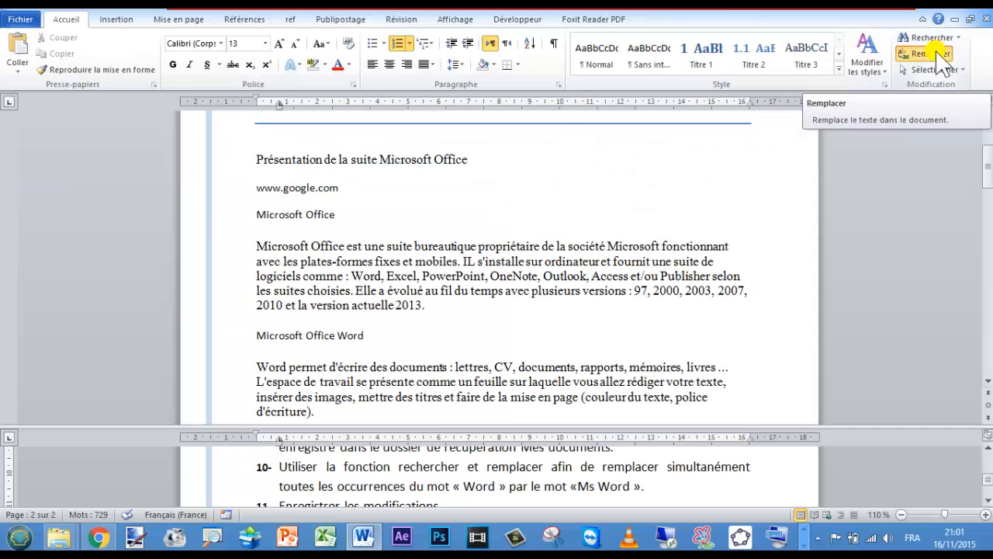
pyautogui.click(938, 51)
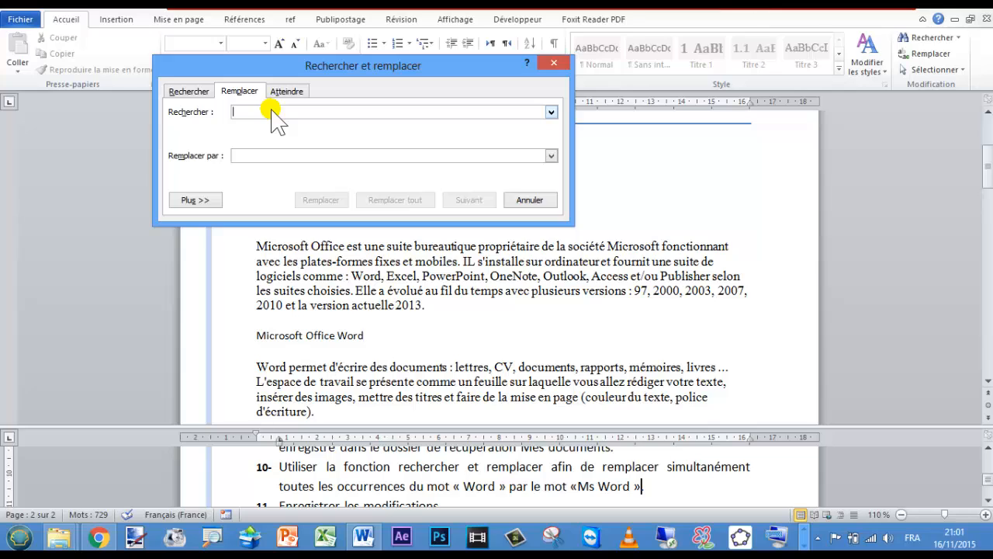
pyautogui.write('Word')
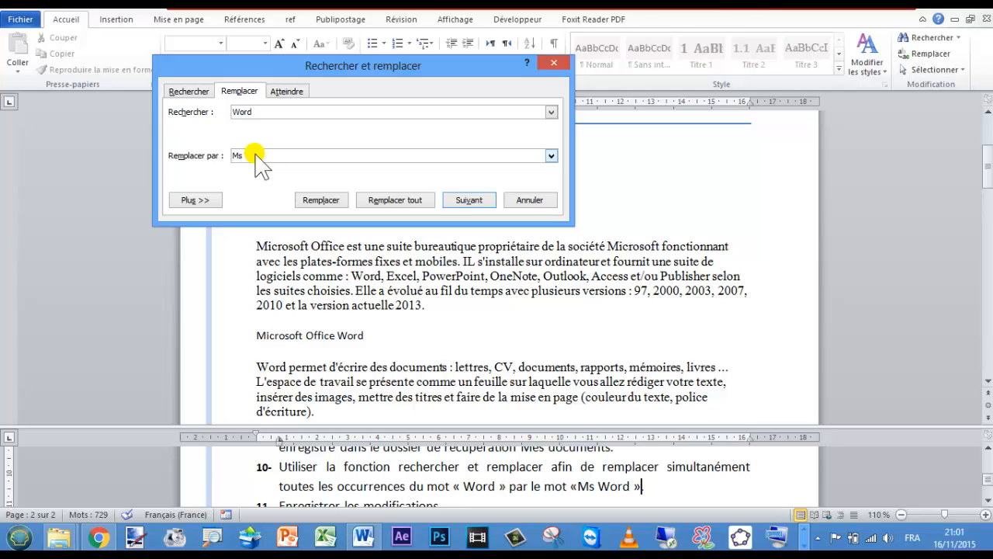
pyautogui.write('Word')
pyautogui.click(377, 200)
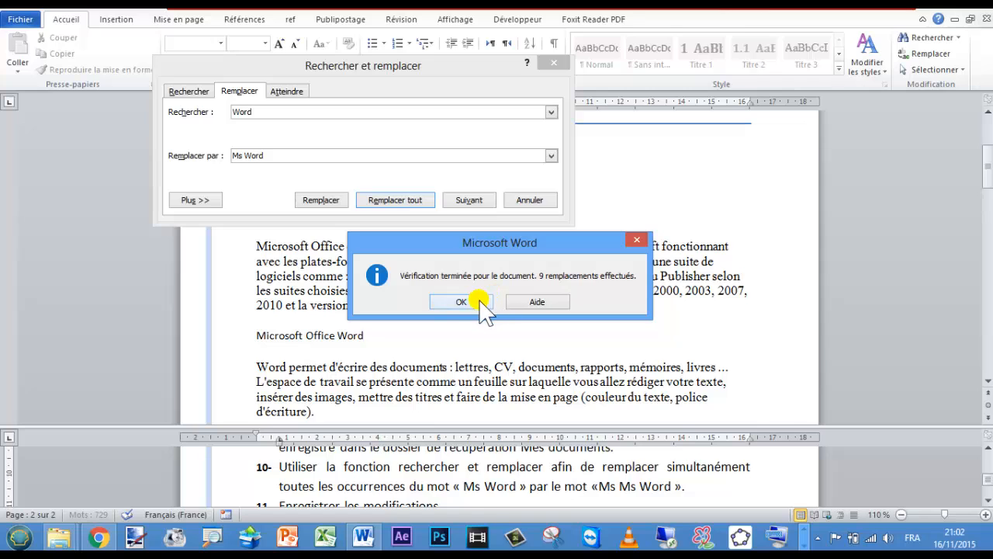
pyautogui.click(481, 302)
pyautogui.click(517, 203)
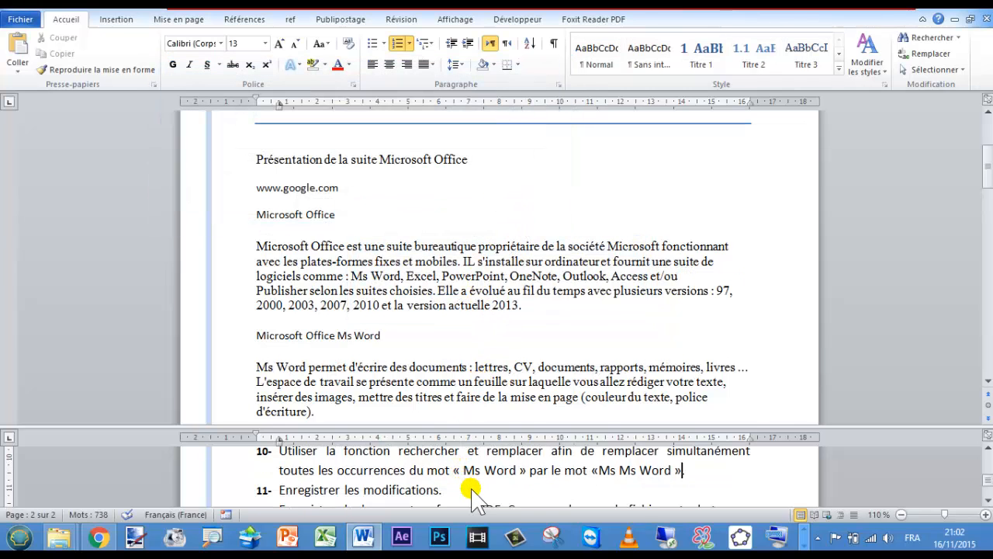
# Save the changes to exercice1, as asked in task 11.
pyautogui.scroll(-1, 471, 489)
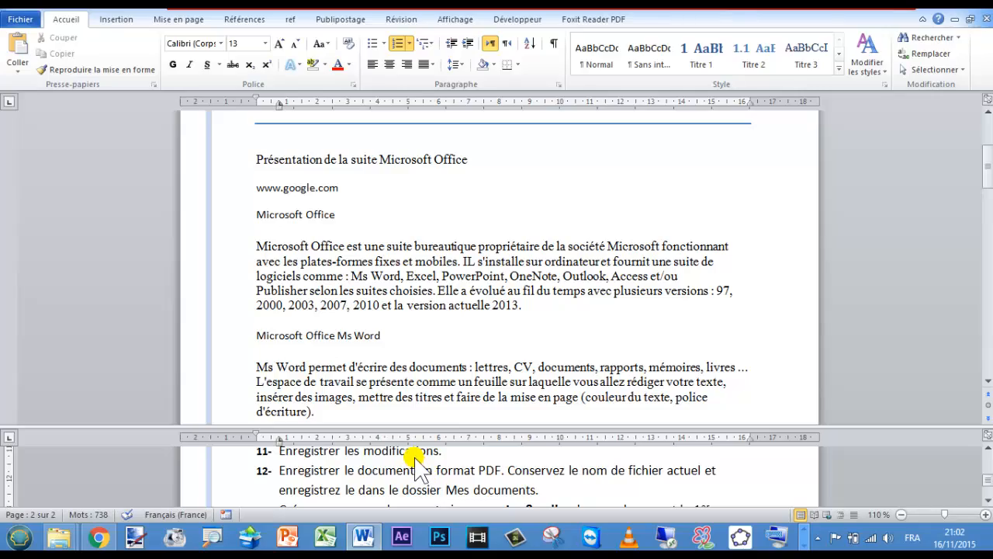
pyautogui.scroll(1, 416, 463)
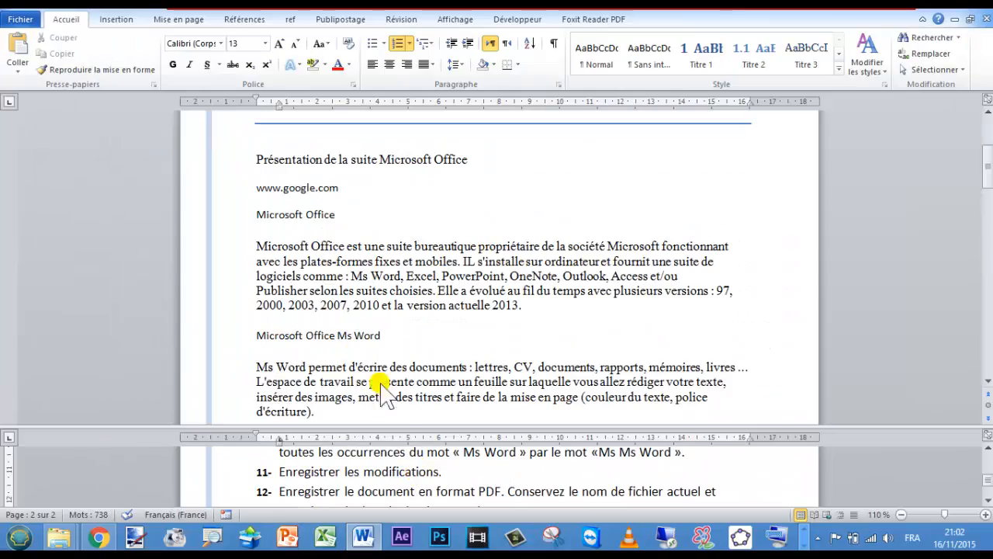
pyautogui.click(21, 19)
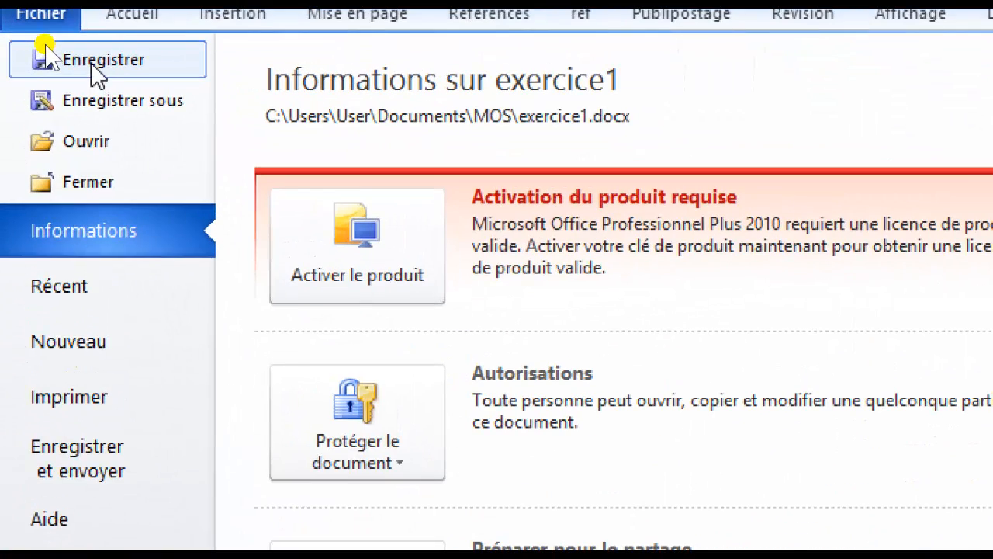
pyautogui.click(48, 44)
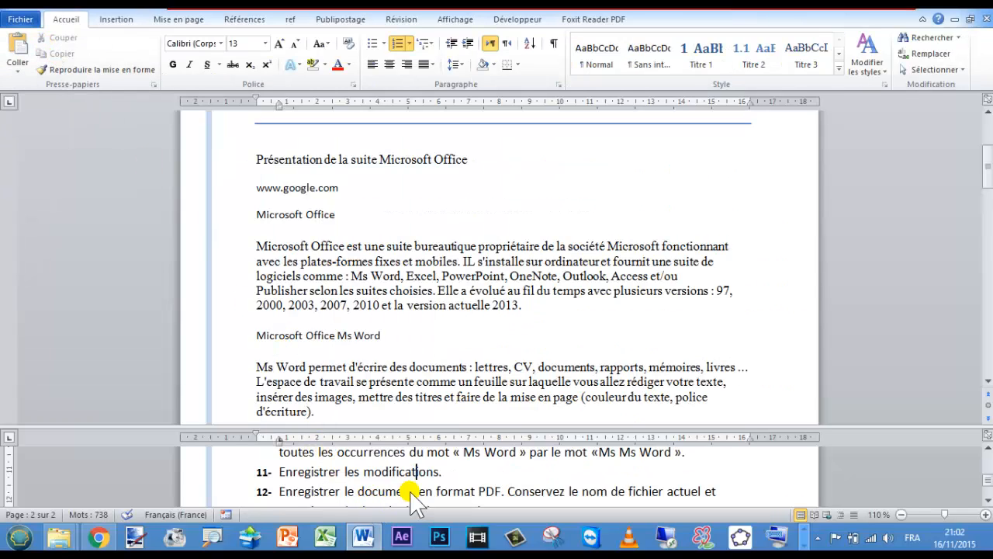
# Save a copy of the document as a PDF named exercice1 in the Documents folder, as asked in task 12.
pyautogui.click(988, 500)
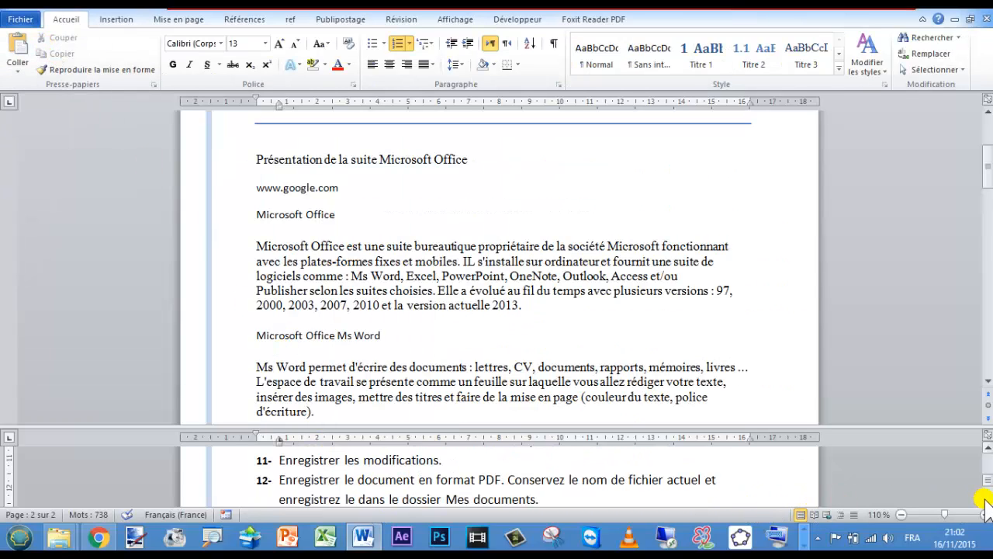
pyautogui.click(988, 500)
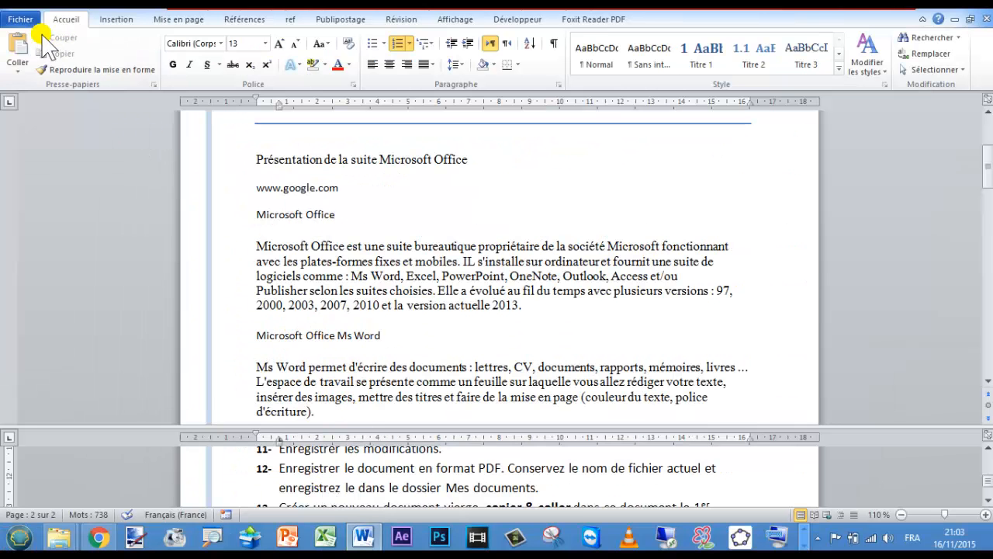
pyautogui.click(21, 18)
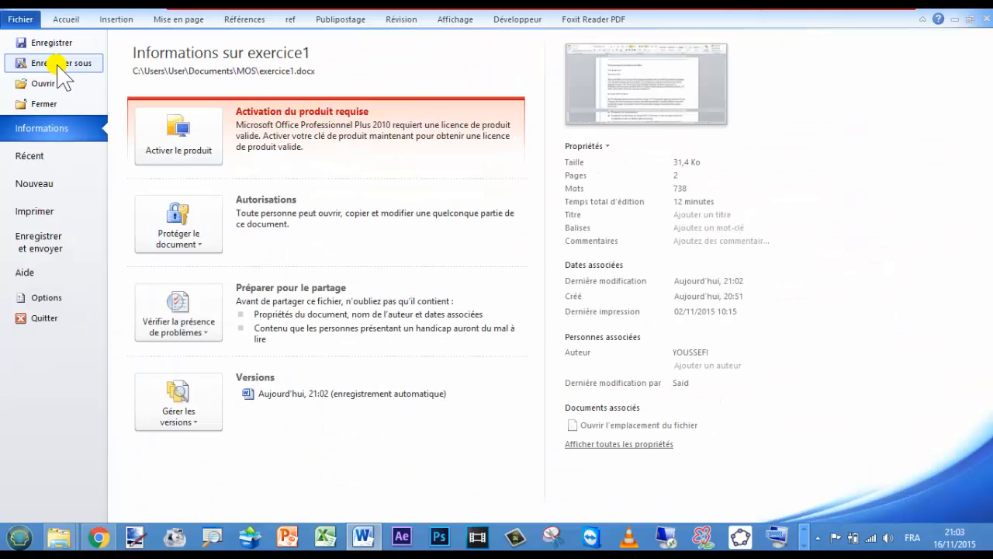
pyautogui.click(62, 65)
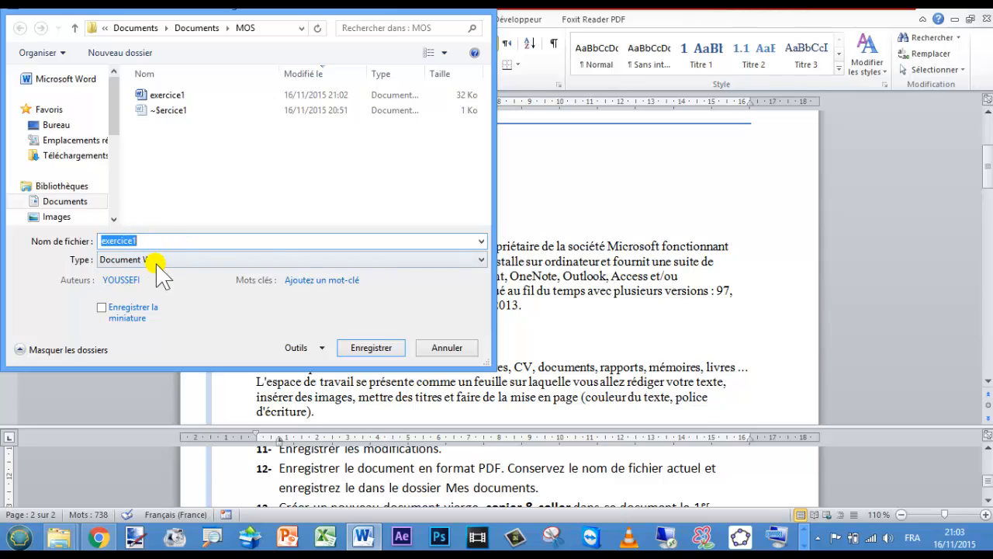
pyautogui.click(160, 261)
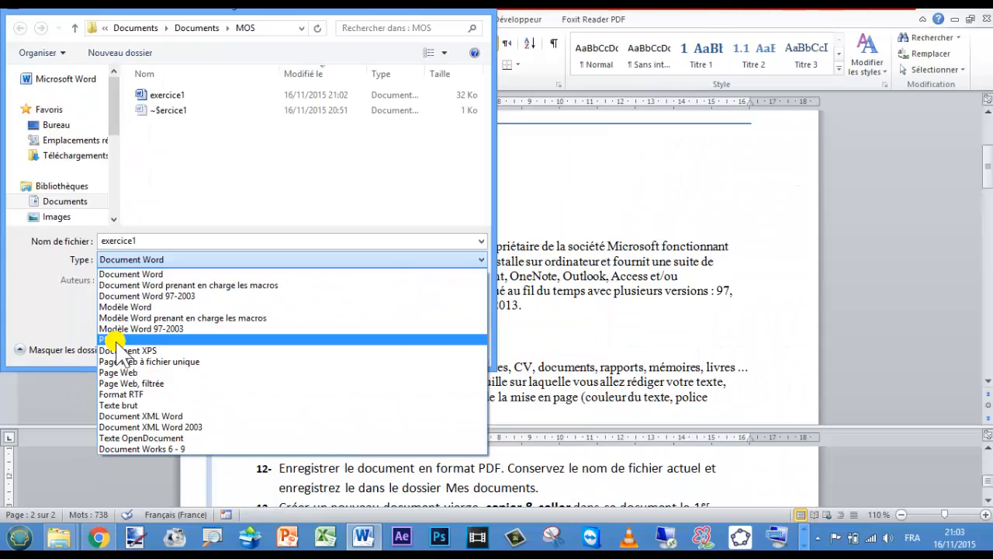
pyautogui.click(117, 339)
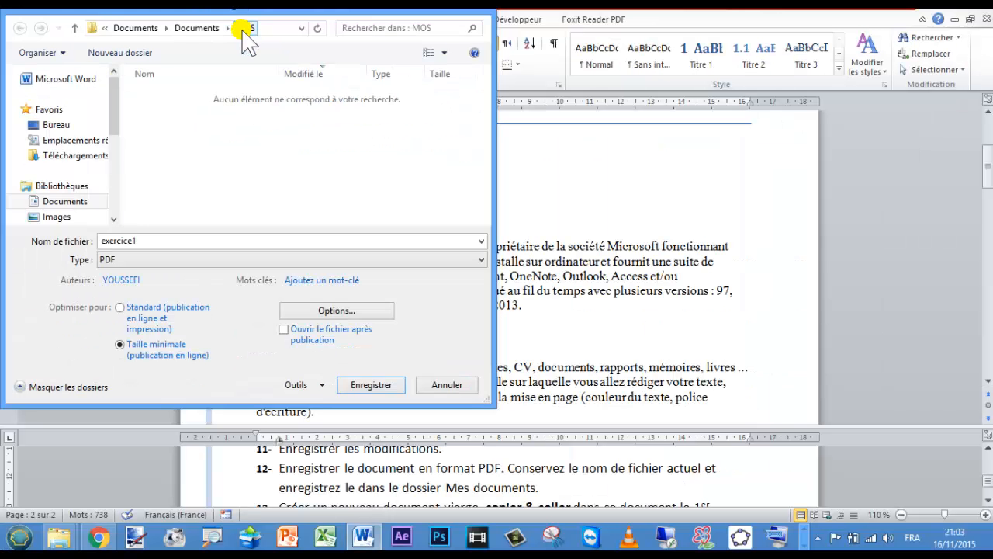
pyautogui.click(156, 60)
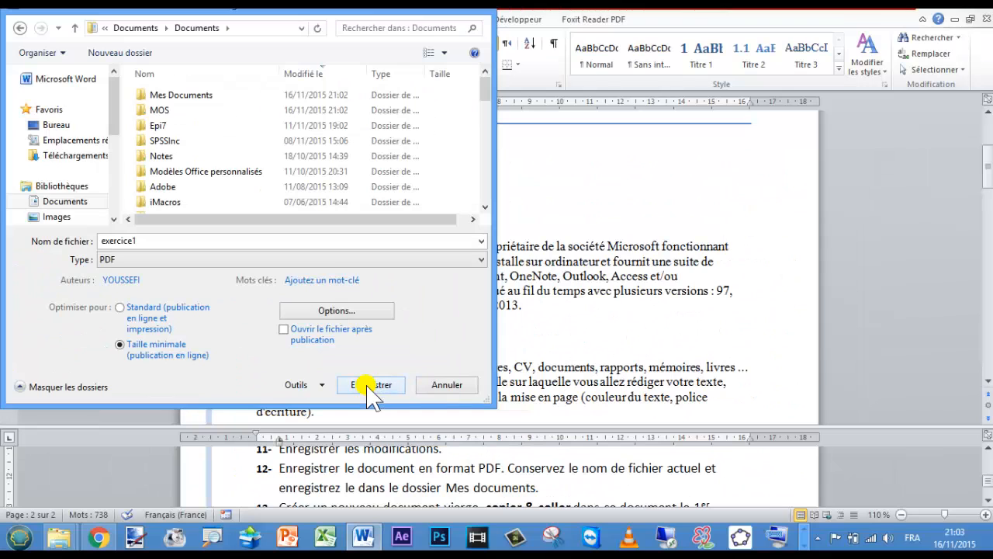
pyautogui.click(371, 386)
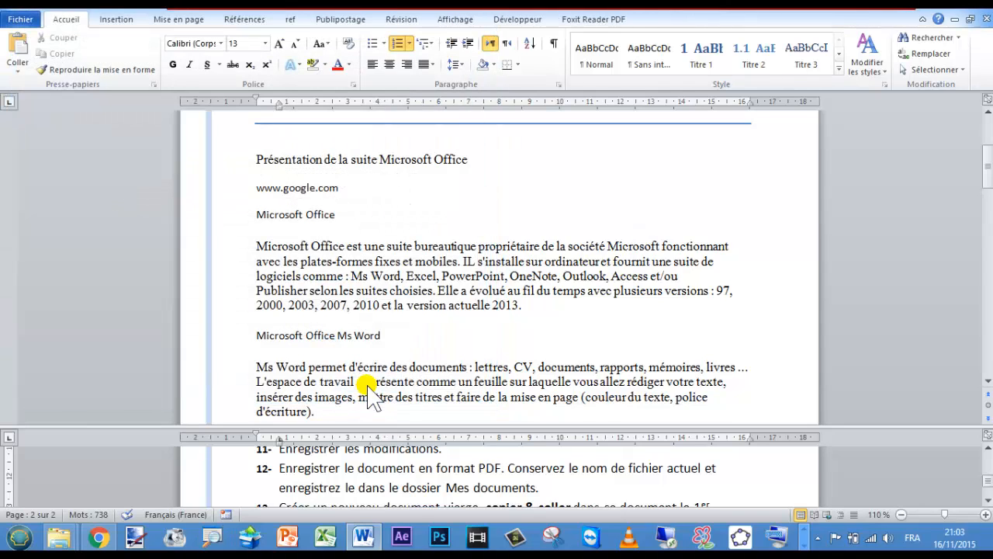
# Create a new blank document, as asked in task 13.
pyautogui.click(429, 488)
pyautogui.scroll(-1, 433, 489)
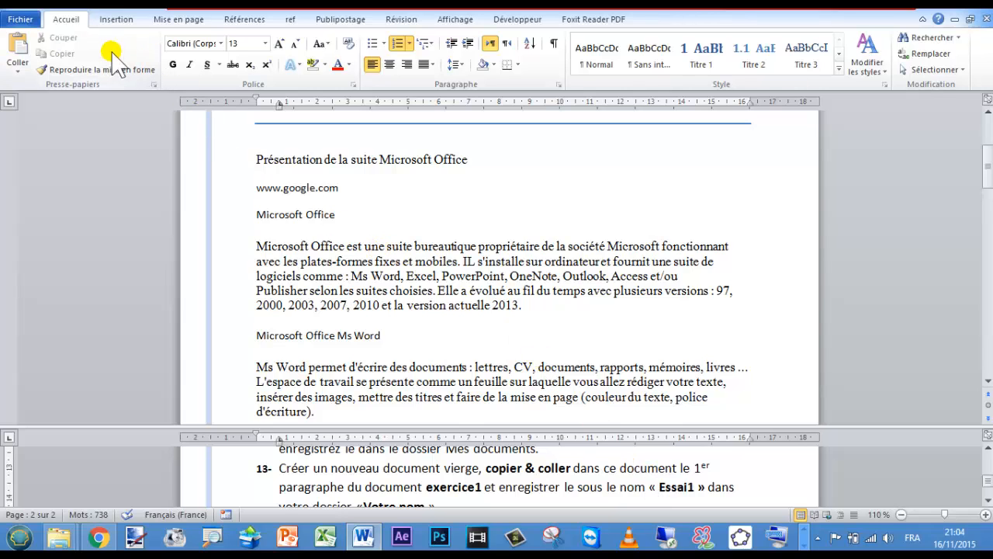
pyautogui.click(19, 20)
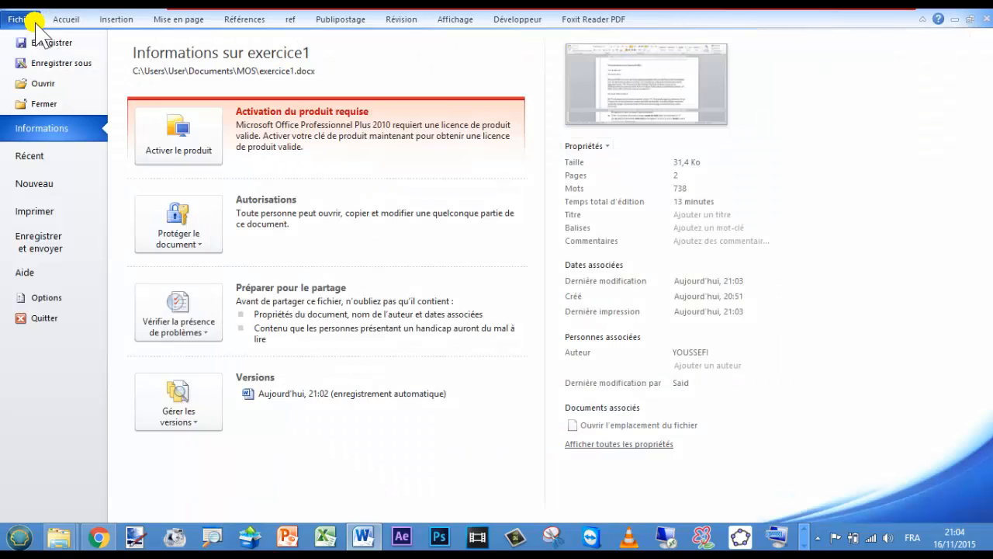
pyautogui.click(50, 187)
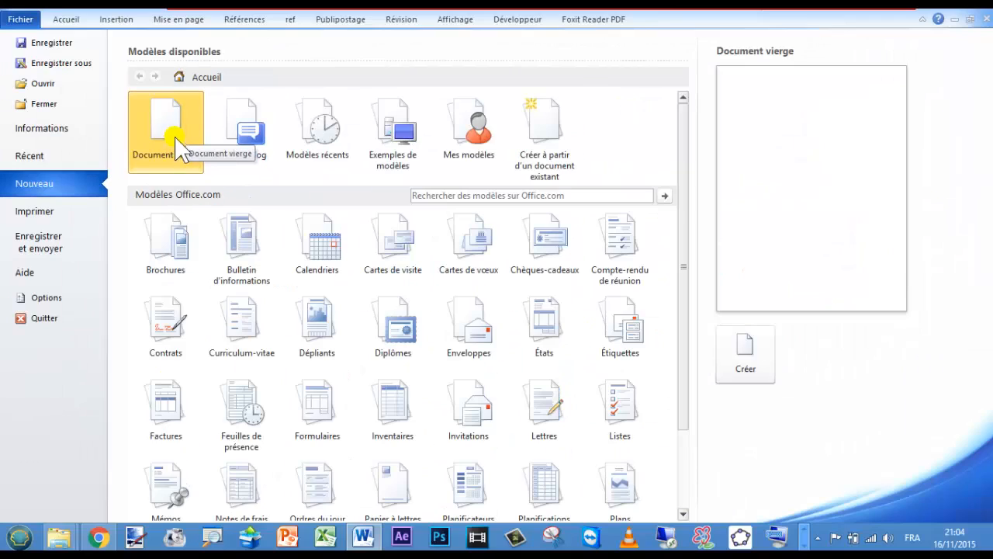
pyautogui.doubleClick(167, 139)
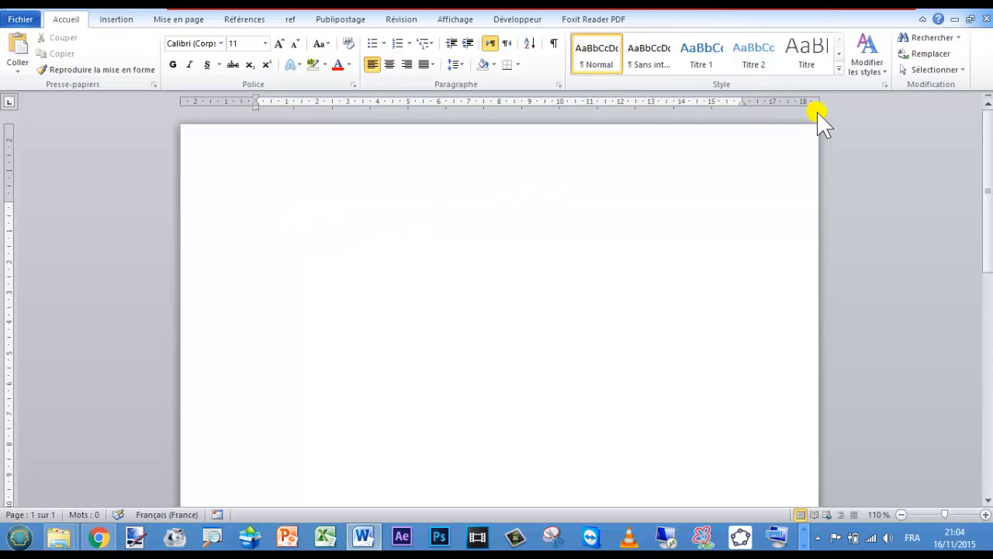
# Bring exercice1 back into view and copy its first paragraph, beginning "Microsoft Office est une suite bureautique".
pyautogui.click(970, 19)
pyautogui.click(898, 108)
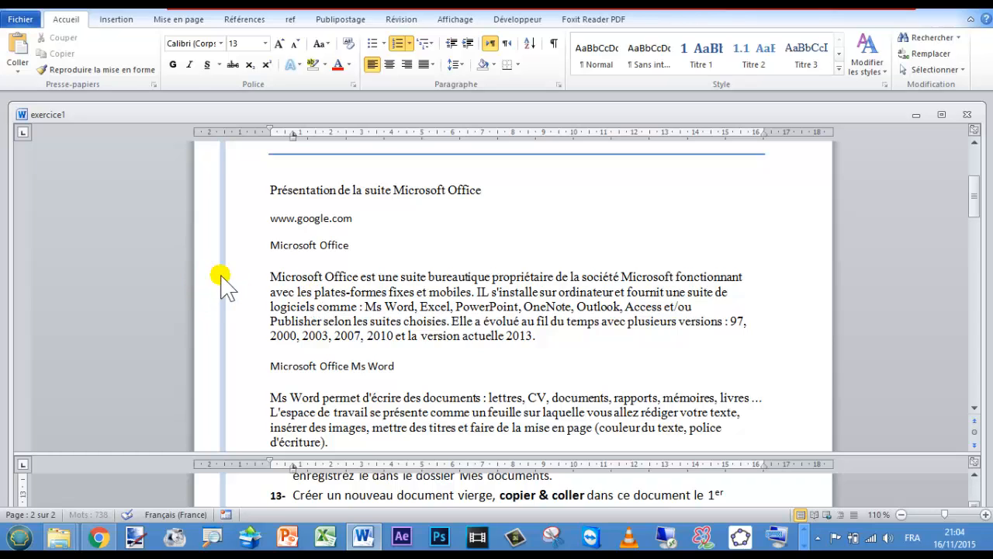
pyautogui.click(282, 276)
pyautogui.moveTo(211, 279); pyautogui.dragTo(215, 337)
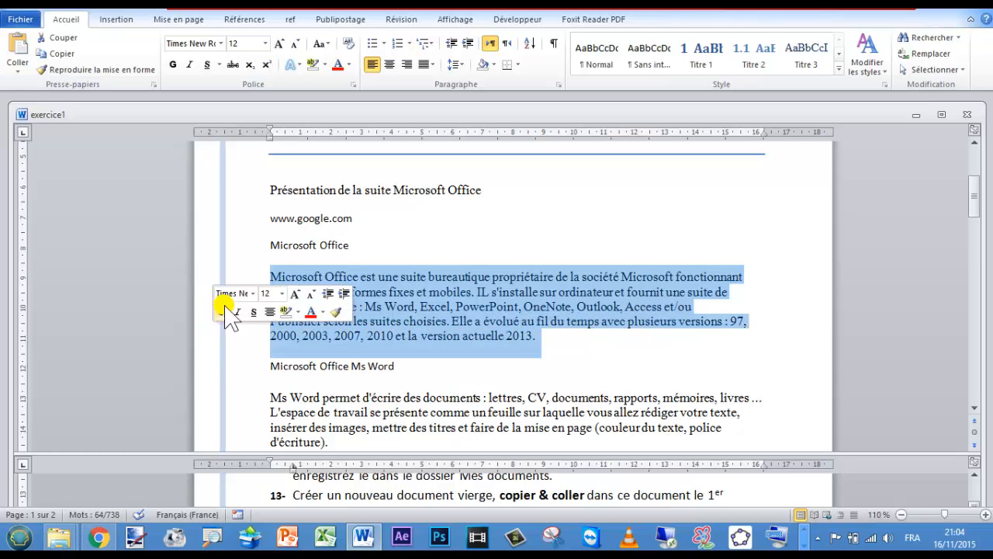
pyautogui.click(388, 307)
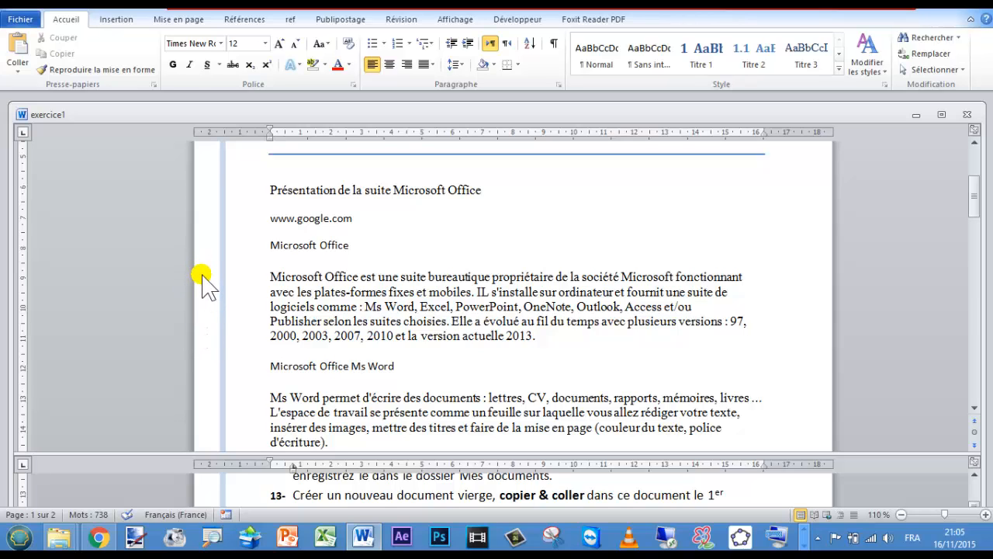
pyautogui.moveTo(204, 279); pyautogui.dragTo(207, 337)
pyautogui.hotkey('ctrl', 'c')
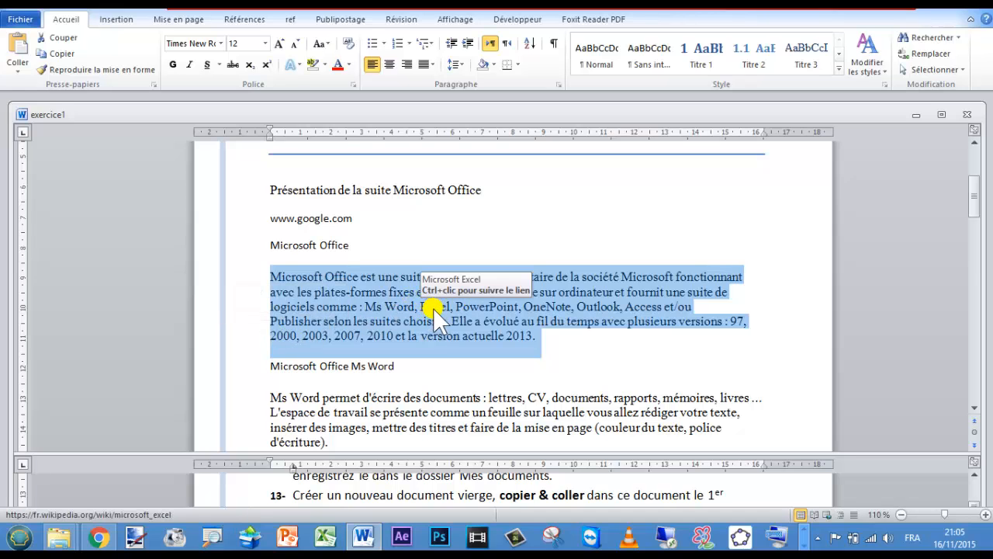
pyautogui.click(54, 55)
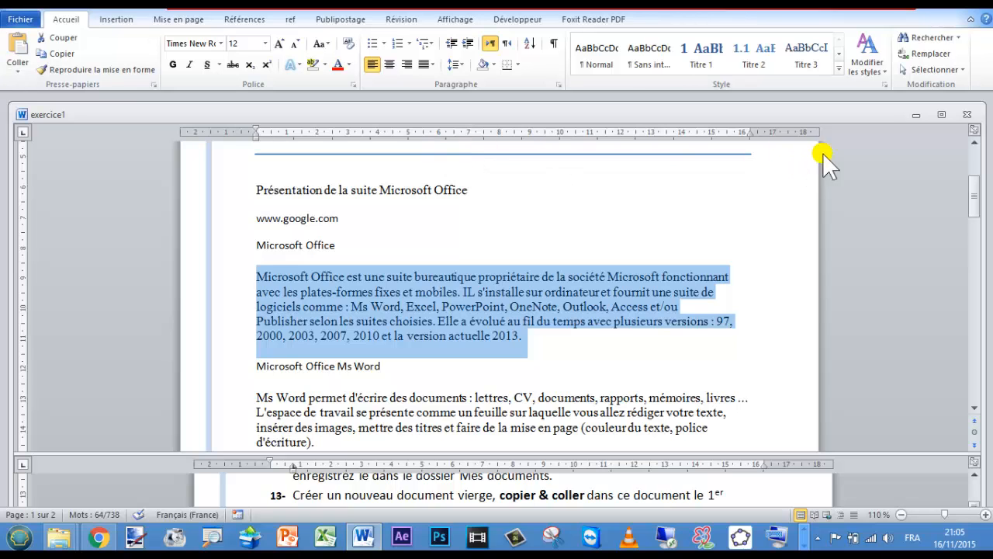
# Switch to the new blank document and paste the copied paragraph into it.
pyautogui.moveTo(882, 111); pyautogui.dragTo(886, 138)
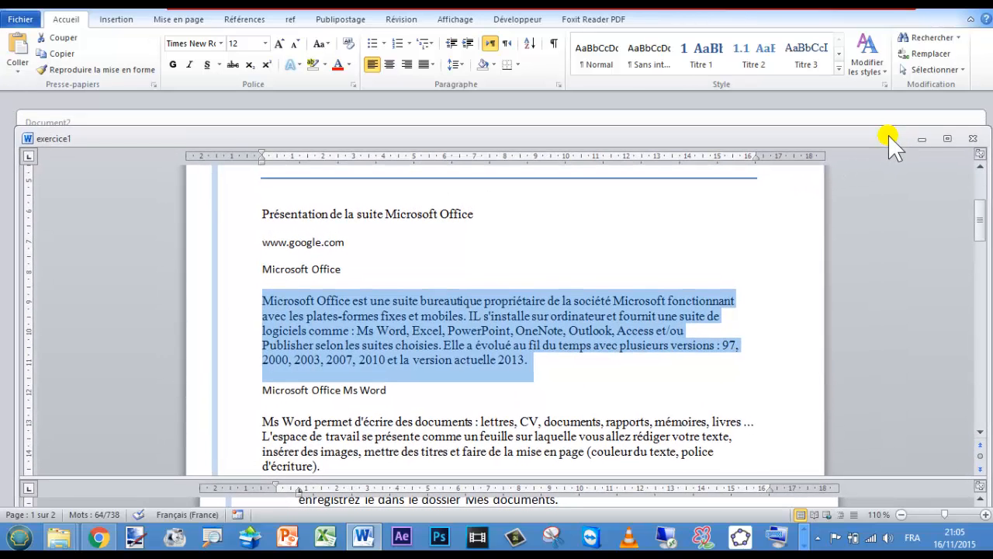
pyautogui.hotkey('ctrl', 'n')
pyautogui.click(941, 122)
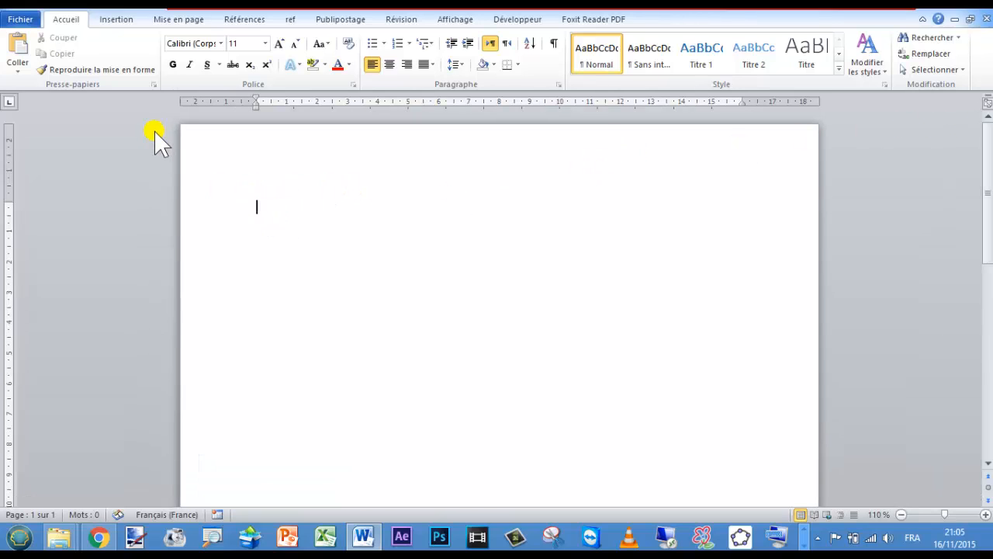
pyautogui.click(17, 48)
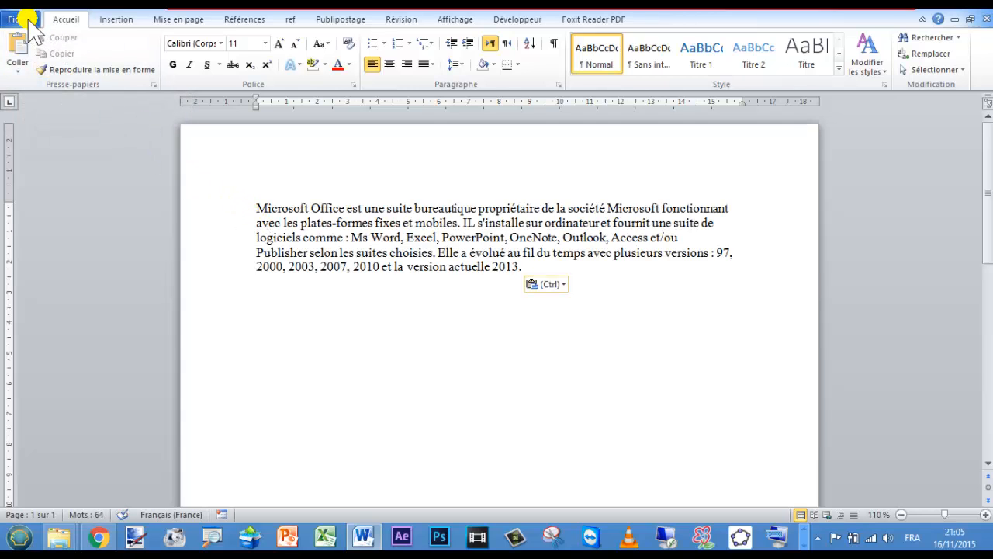
# Save the new document as a Word document named essai1 in the MOS folder and close it.
pyautogui.click(25, 19)
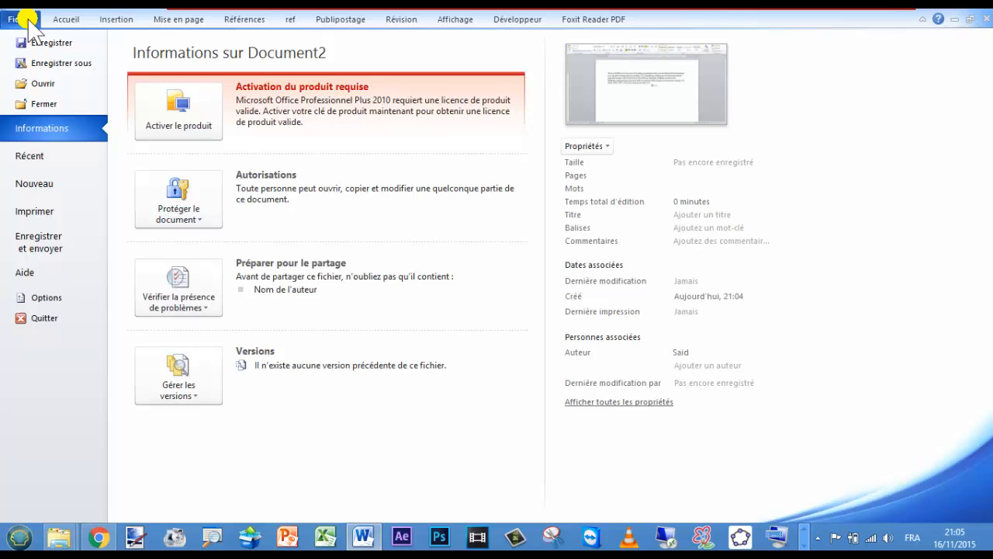
pyautogui.click(61, 64)
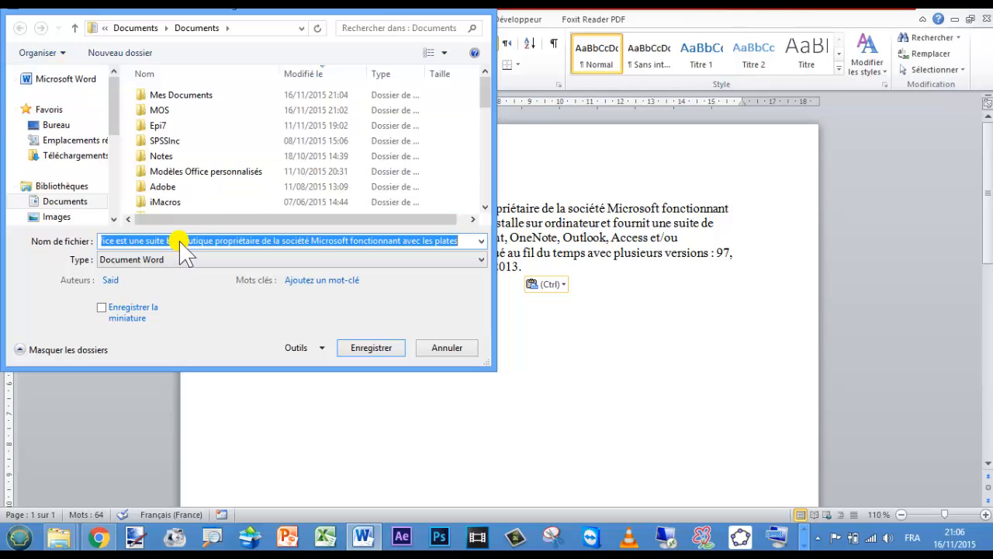
pyautogui.write('essai1')
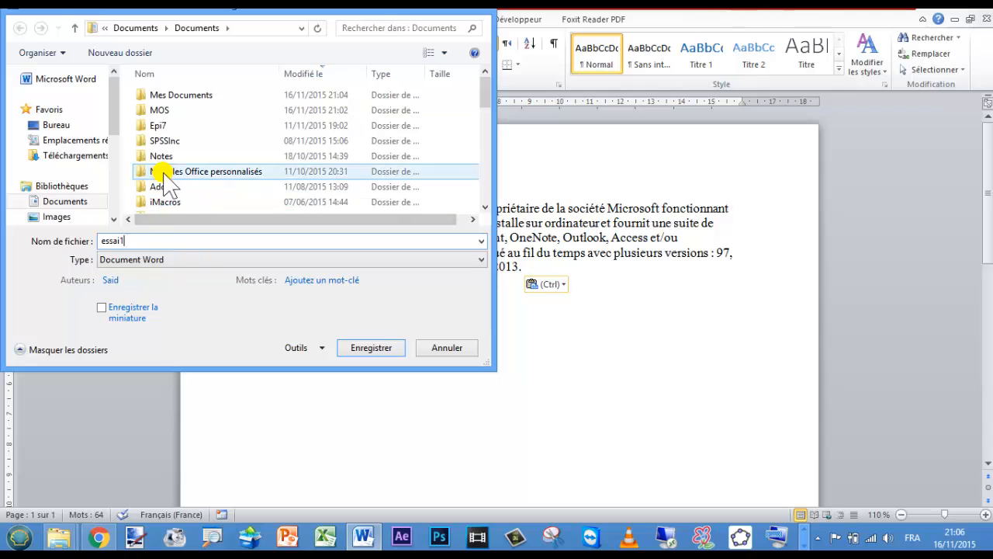
pyautogui.doubleClick(159, 111)
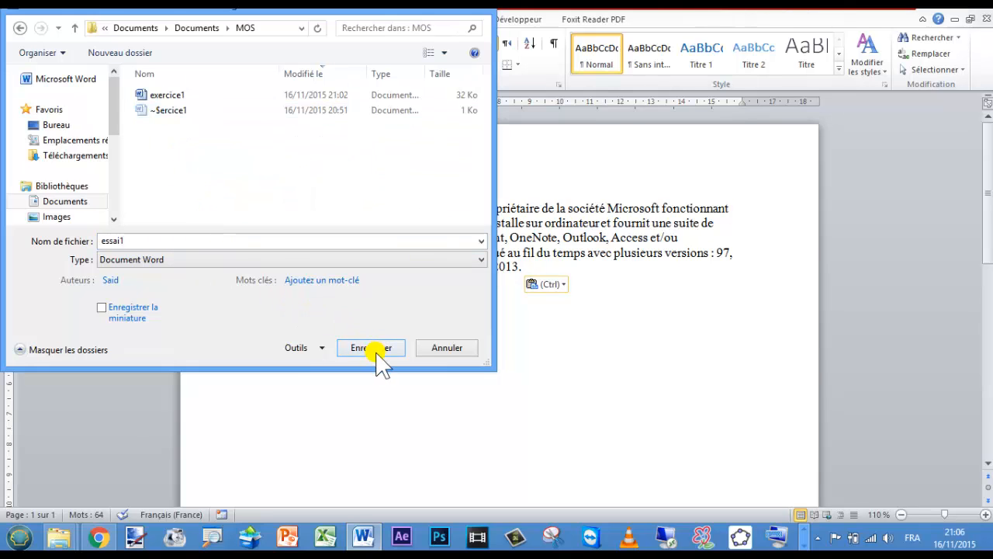
pyautogui.click(374, 351)
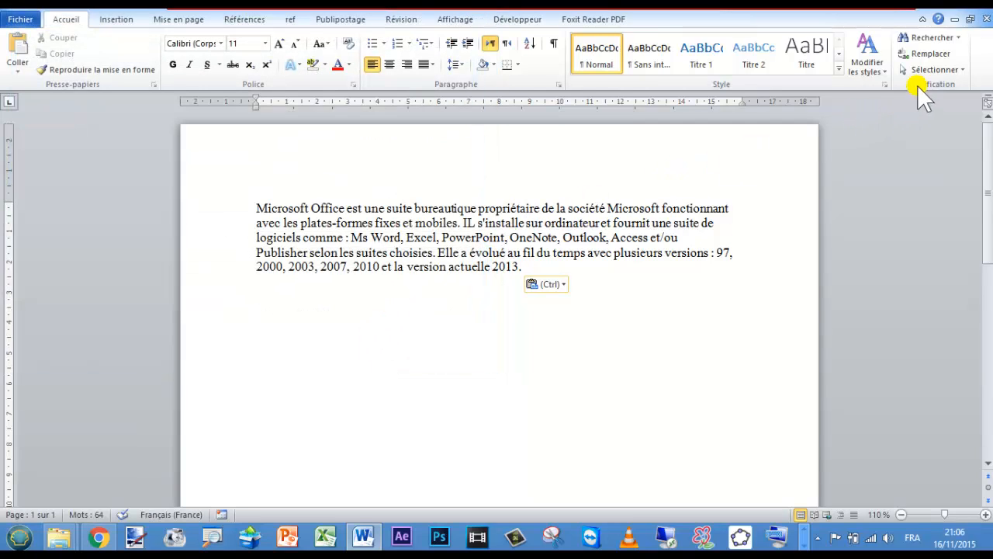
pyautogui.click(986, 20)
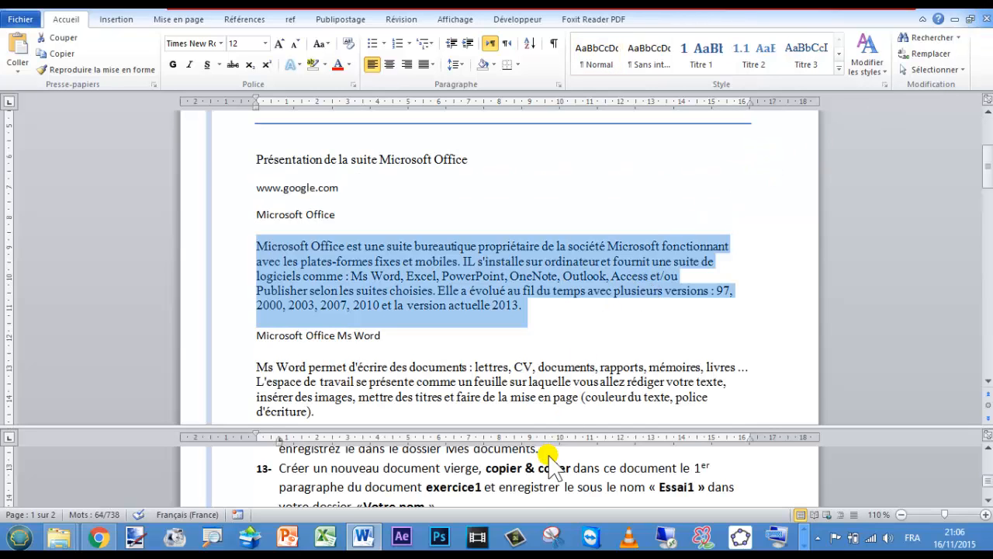
# Create a new document from the Rapport (Urbain) template in the Exemples de modèles category, as asked in task 14.
pyautogui.click(533, 470)
pyautogui.scroll(-1, 534, 481)
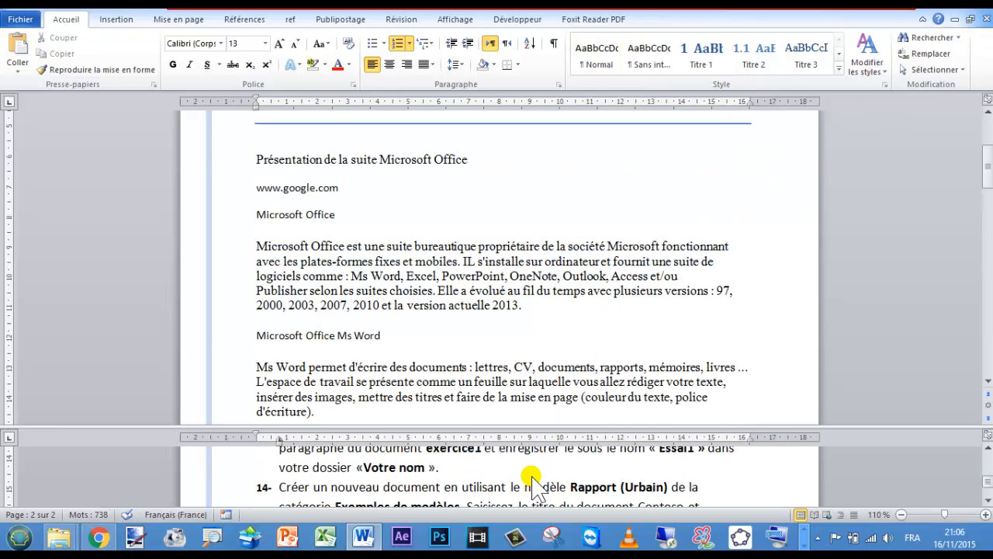
pyautogui.click(984, 504)
pyautogui.click(985, 504)
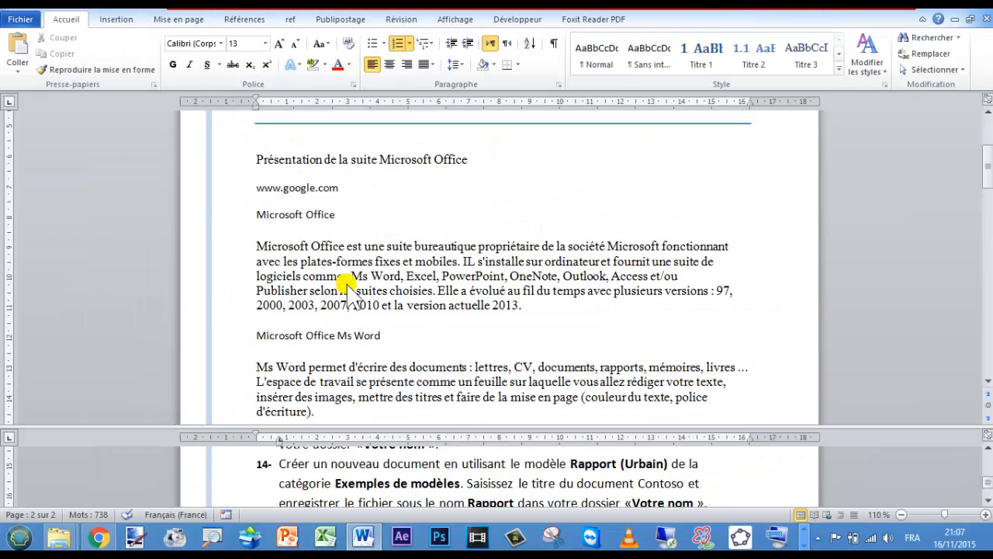
pyautogui.click(33, 19)
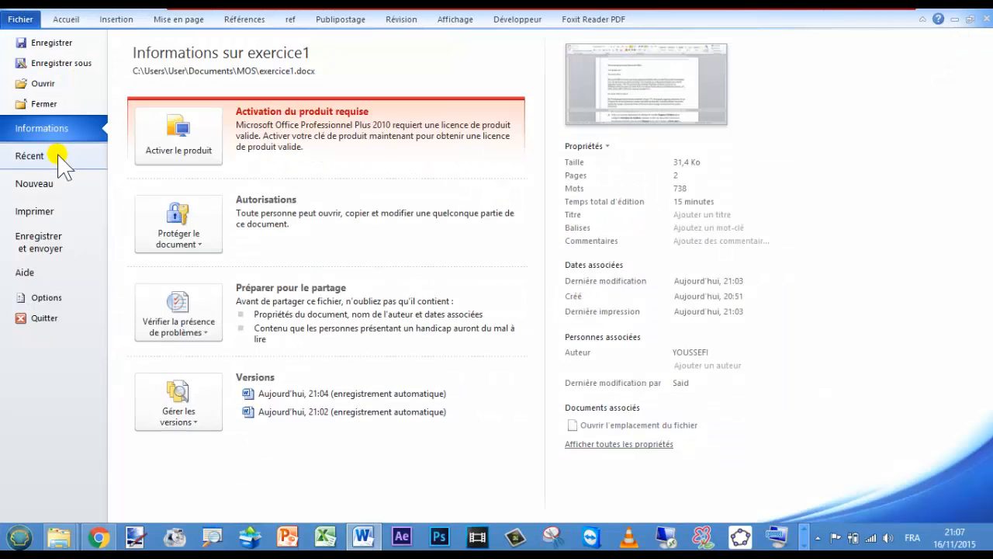
pyautogui.click(53, 185)
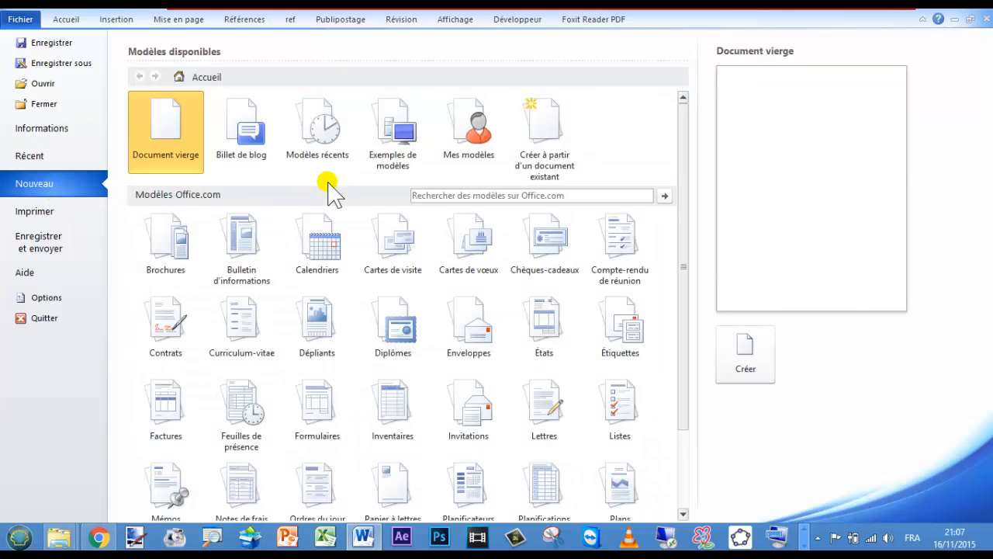
pyautogui.click(402, 151)
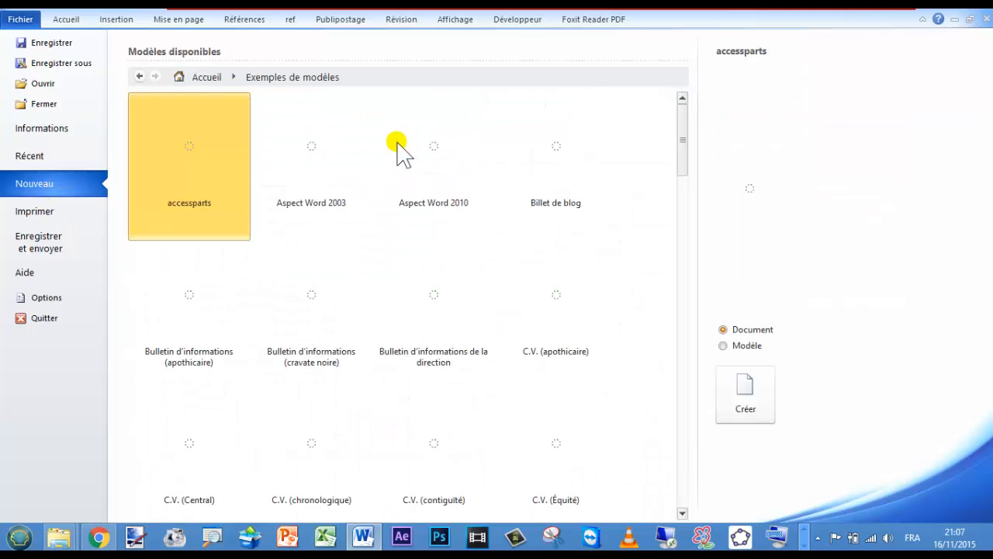
pyautogui.scroll(-8, 432, 241)
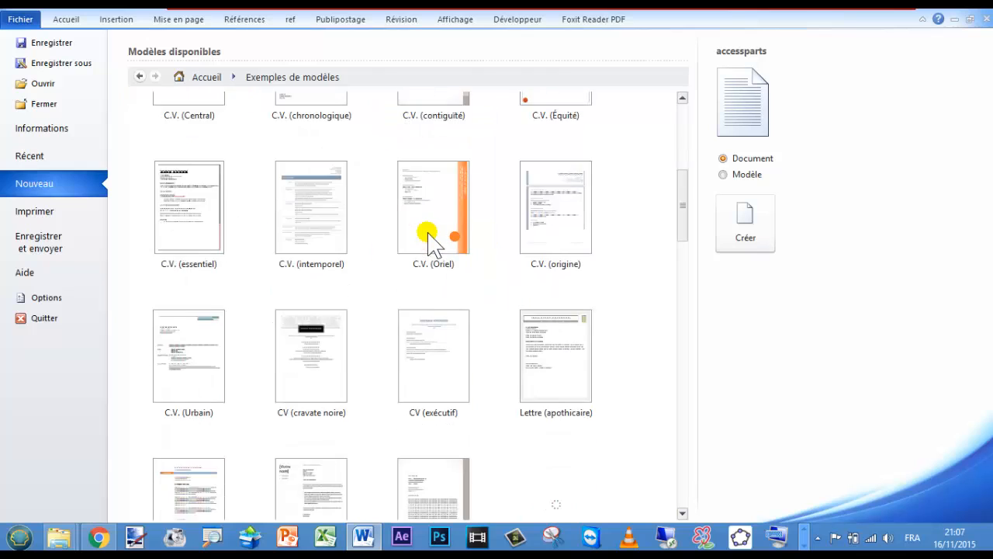
pyautogui.scroll(-9, 433, 241)
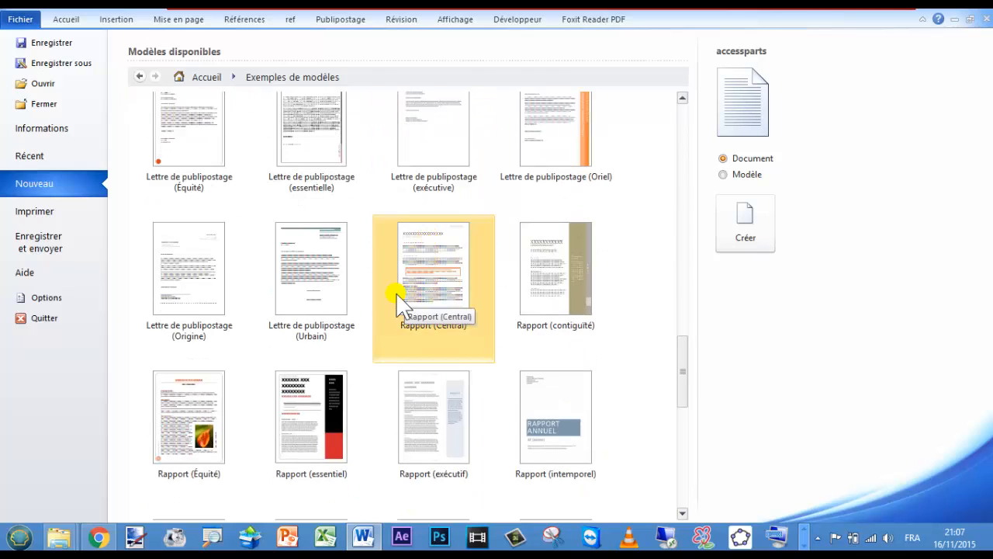
pyautogui.scroll(-2, 395, 298)
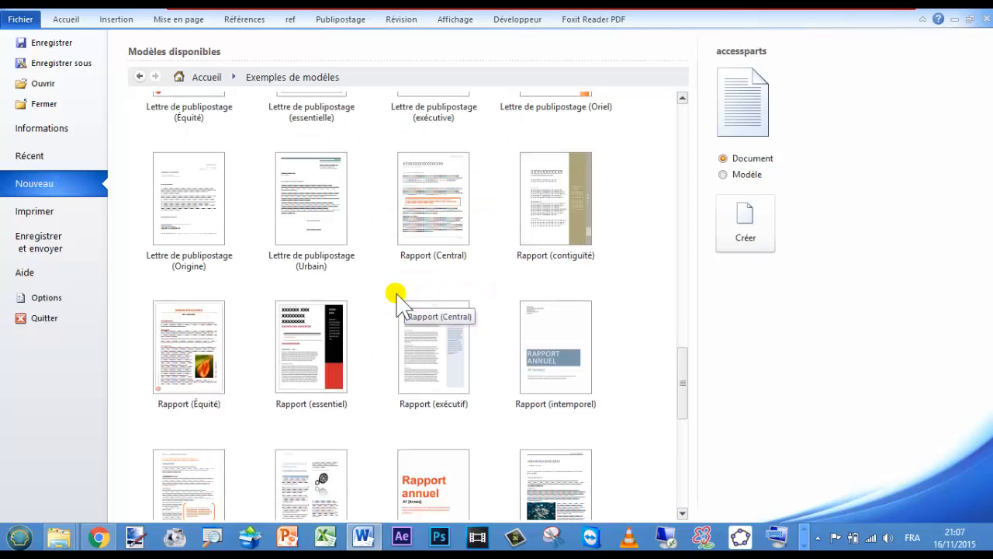
pyautogui.scroll(-3, 396, 299)
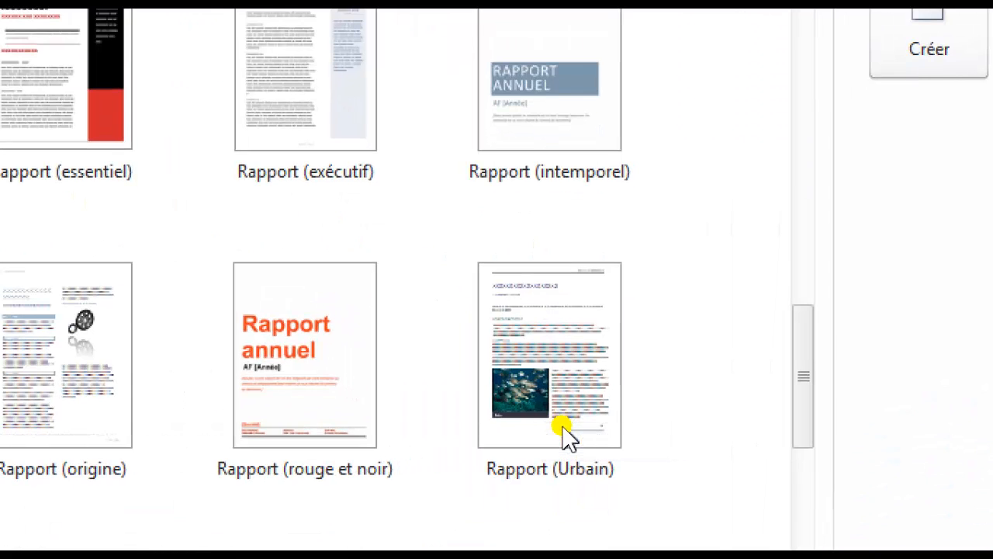
pyautogui.click(565, 434)
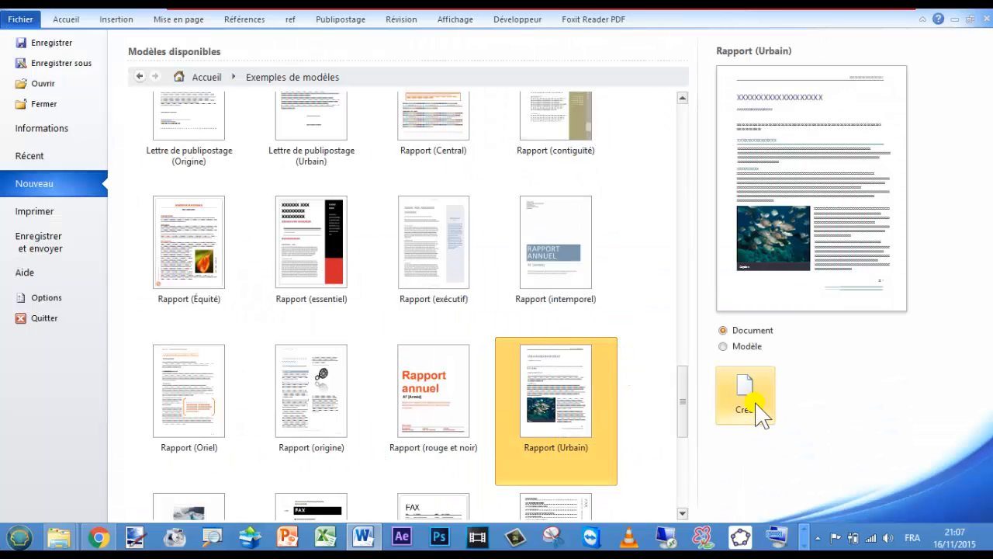
pyautogui.click(751, 409)
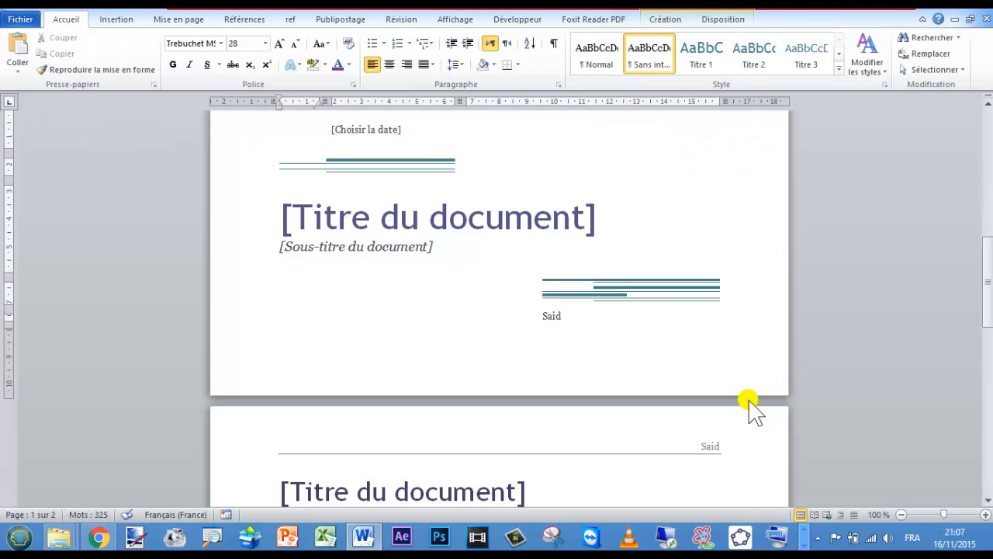
# Replace the document title placeholder on the report's cover page with Contoso.
pyautogui.click(495, 225)
pyautogui.scroll(2, 489, 233)
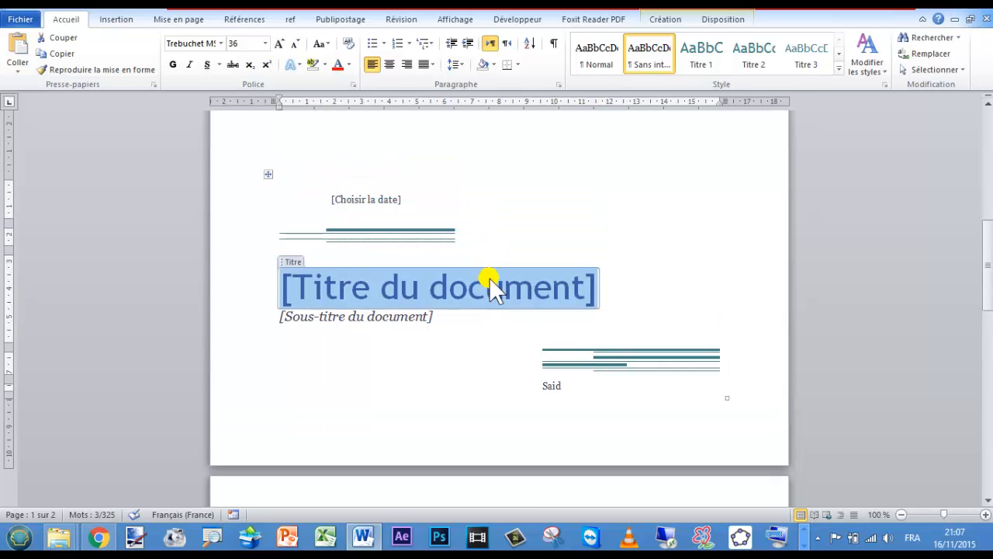
pyautogui.write('Con')
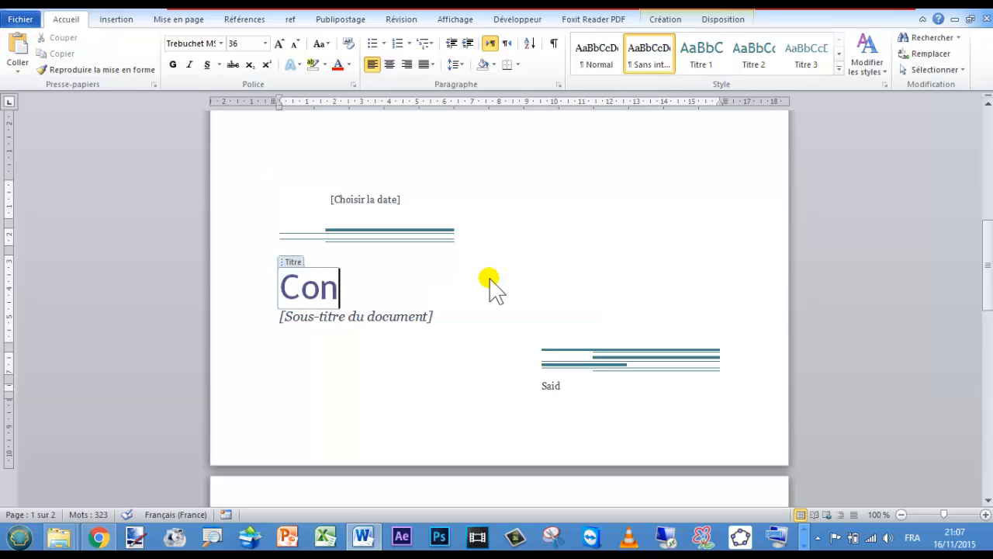
pyautogui.write('toso')
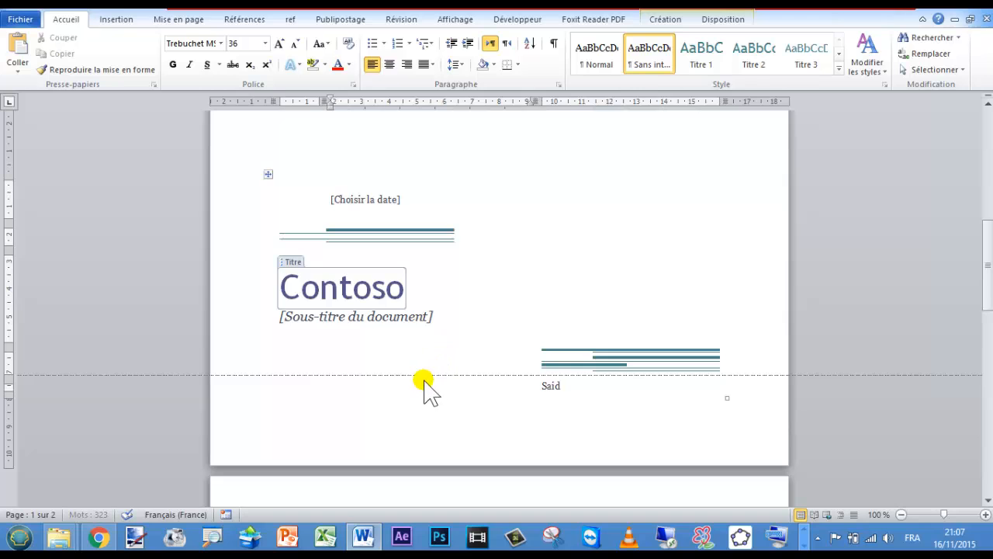
# Save the report as a Word document named Rapport in the MOS folder and close it.
pyautogui.click(24, 20)
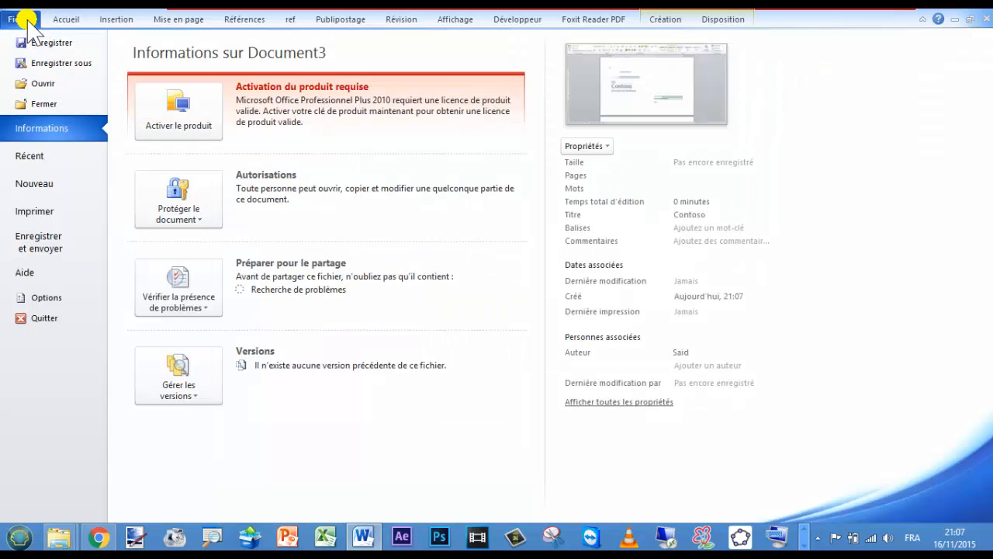
pyautogui.click(61, 63)
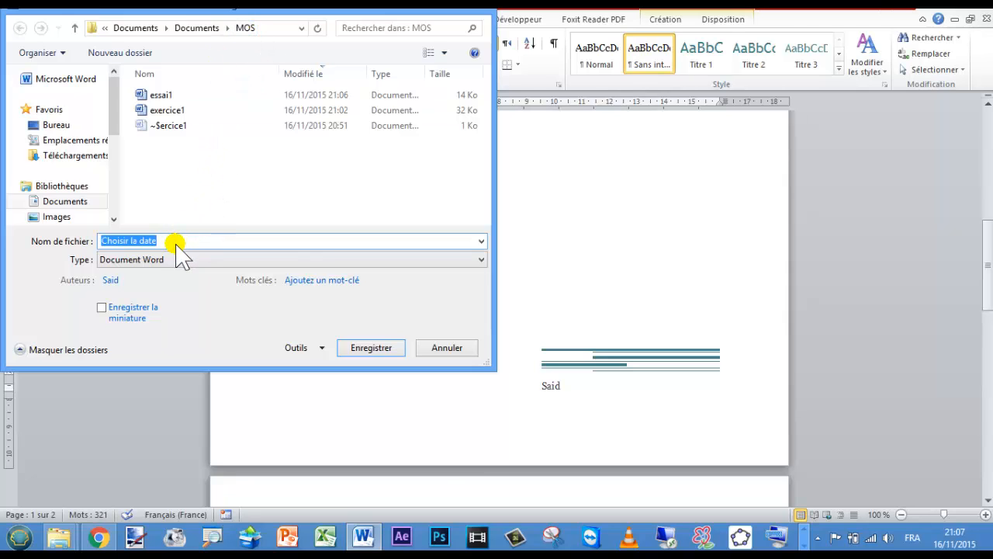
pyautogui.write('Rapport')
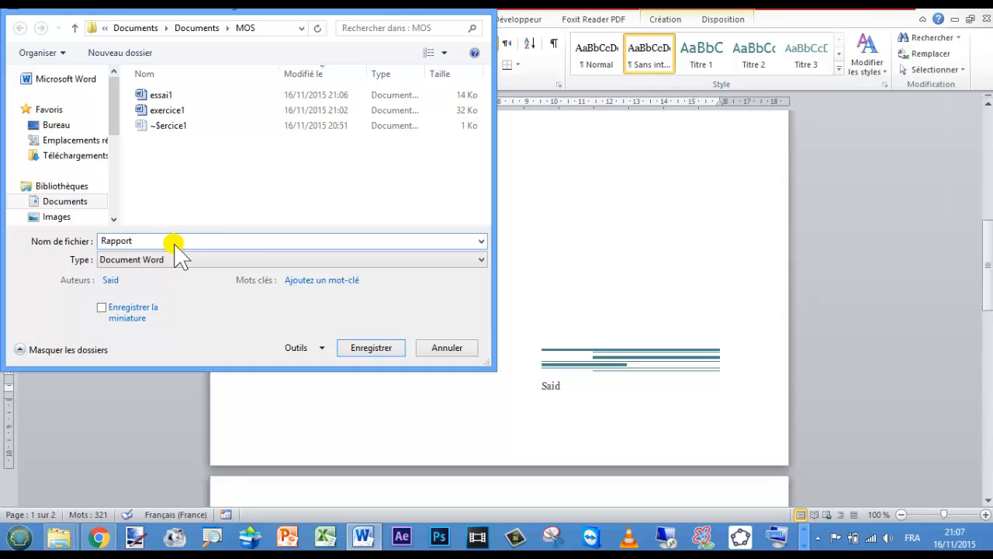
pyautogui.click(375, 353)
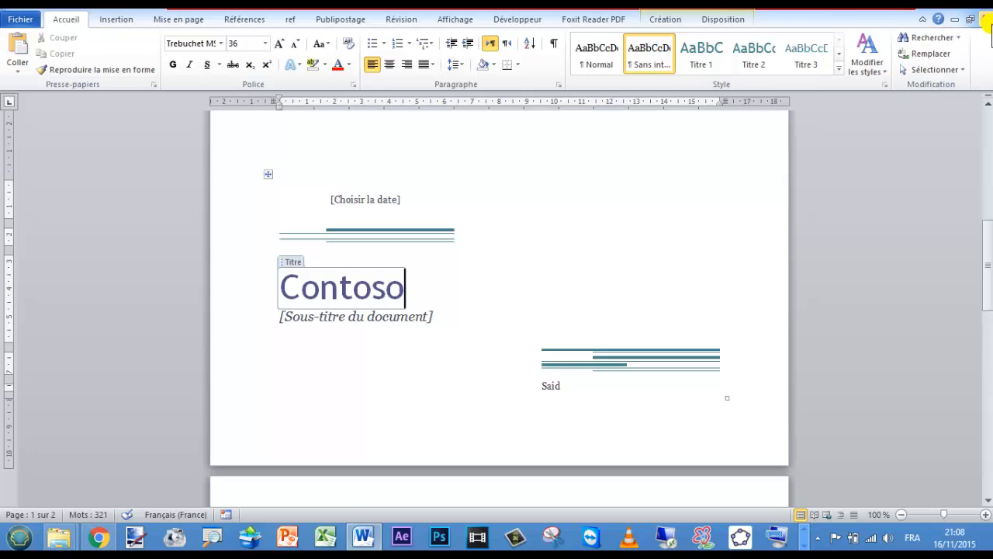
pyautogui.click(985, 22)
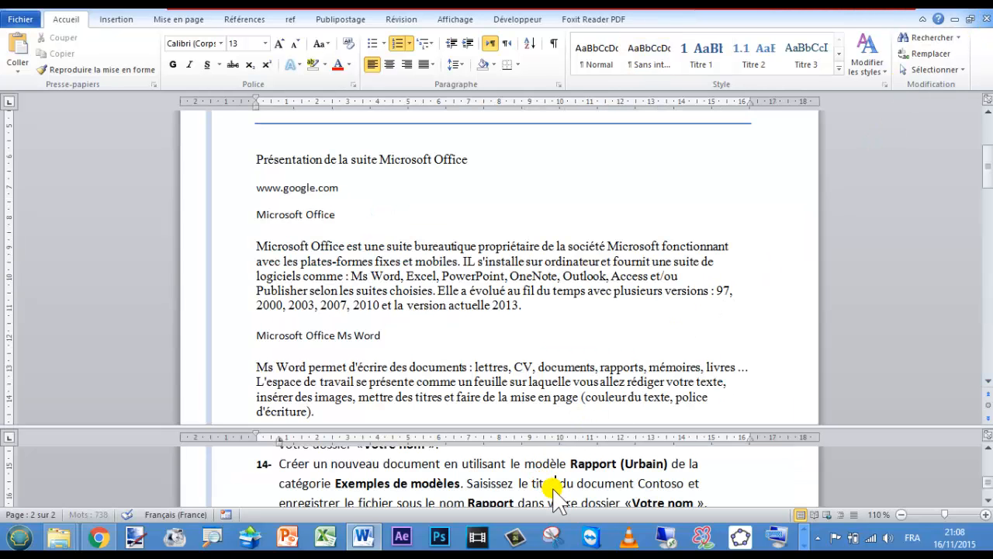
# Create a new document from the Bulletin d'informations (cravate noire) template in Exemples de modèles, as asked in task 15.
pyautogui.scroll(-1, 554, 489)
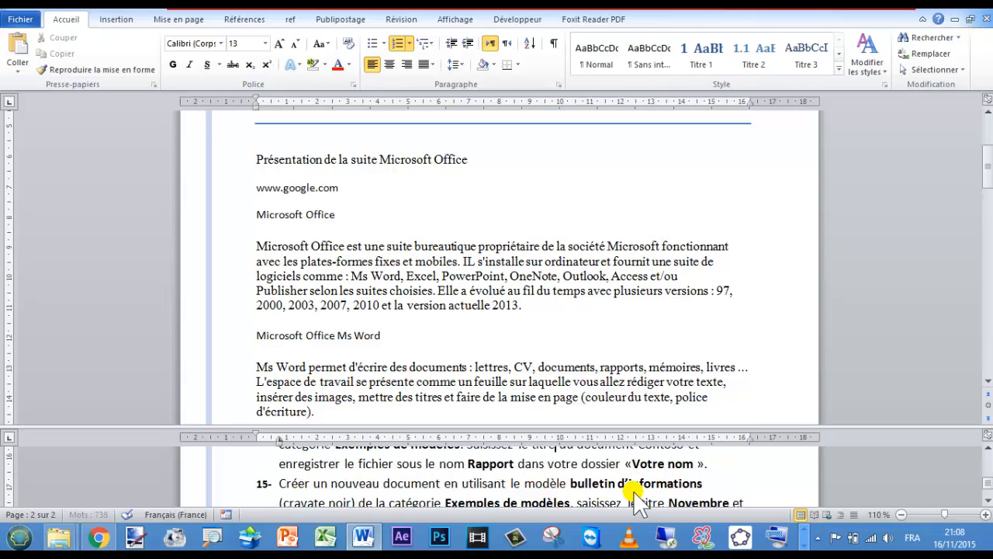
pyautogui.click(987, 501)
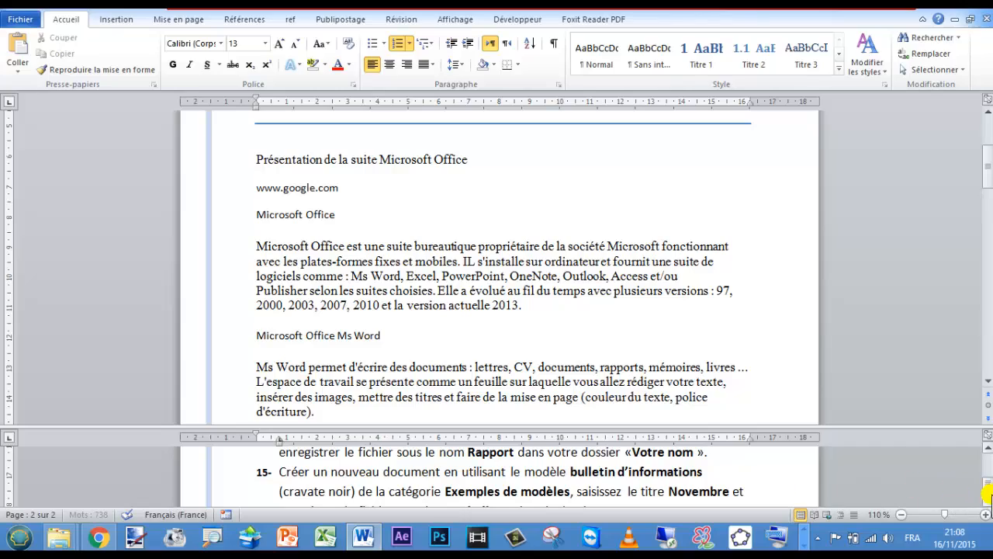
pyautogui.click(987, 503)
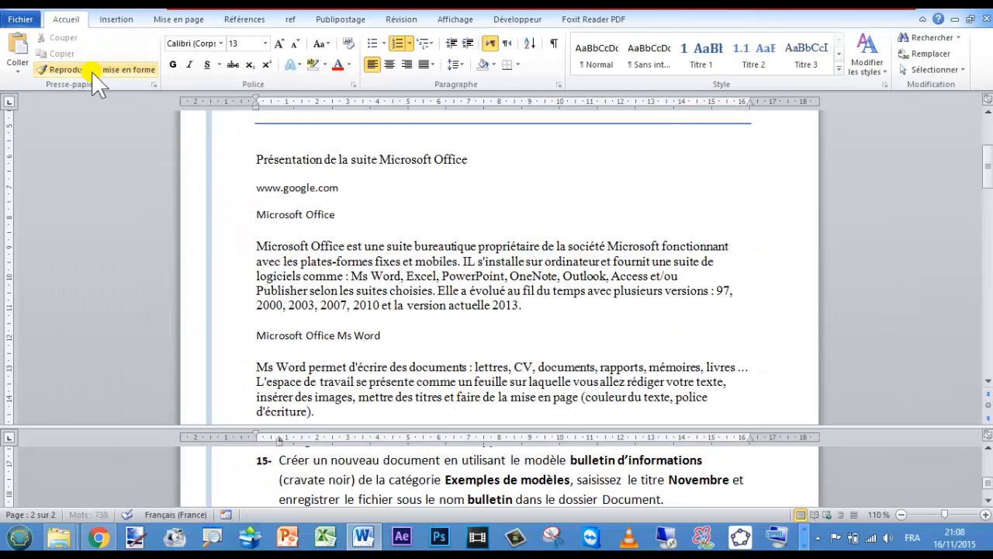
pyautogui.click(21, 18)
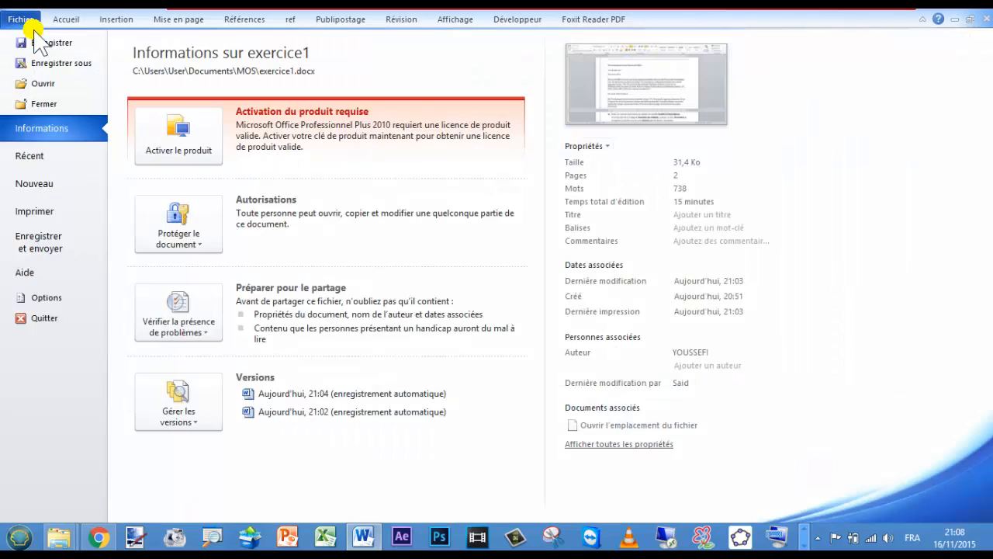
pyautogui.click(74, 184)
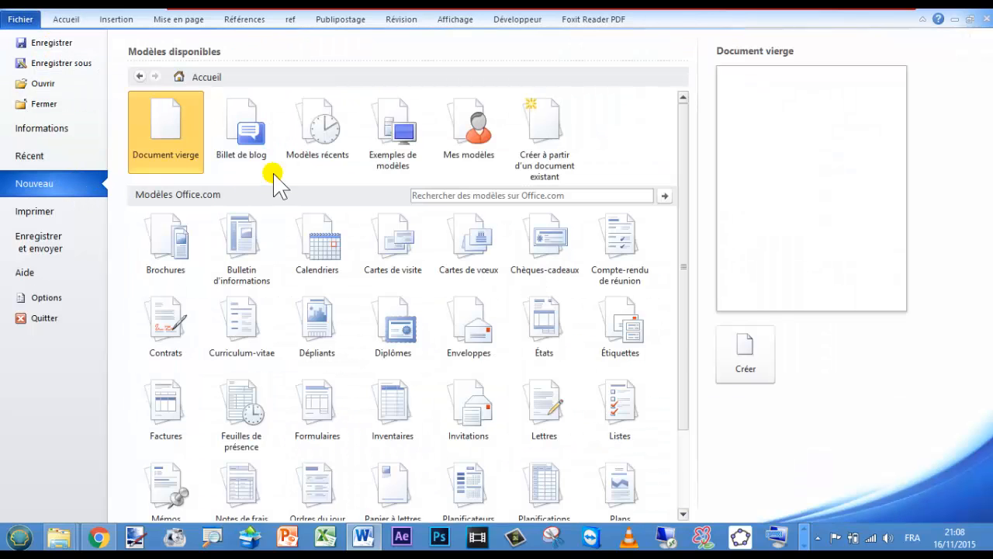
pyautogui.click(378, 179)
pyautogui.scroll(-3, 387, 259)
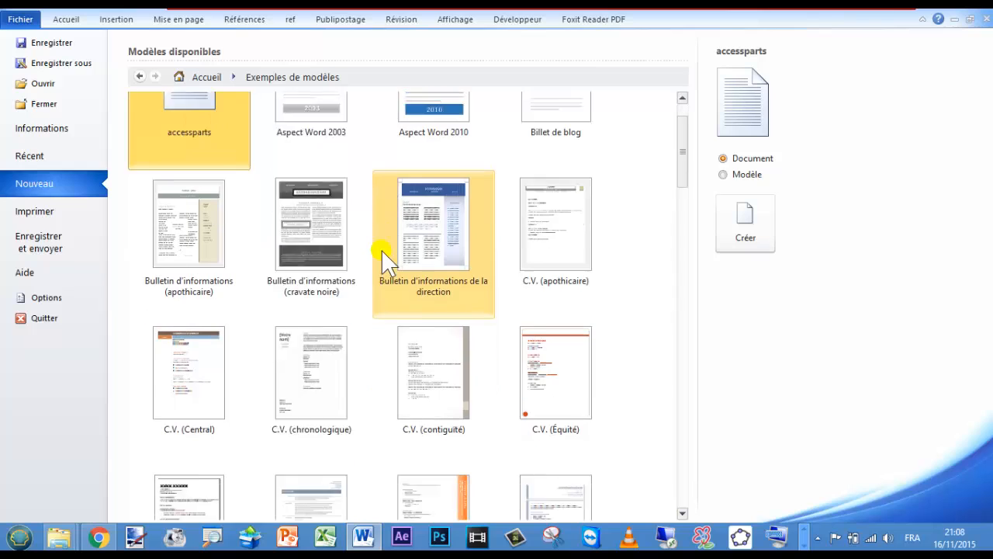
pyautogui.click(301, 247)
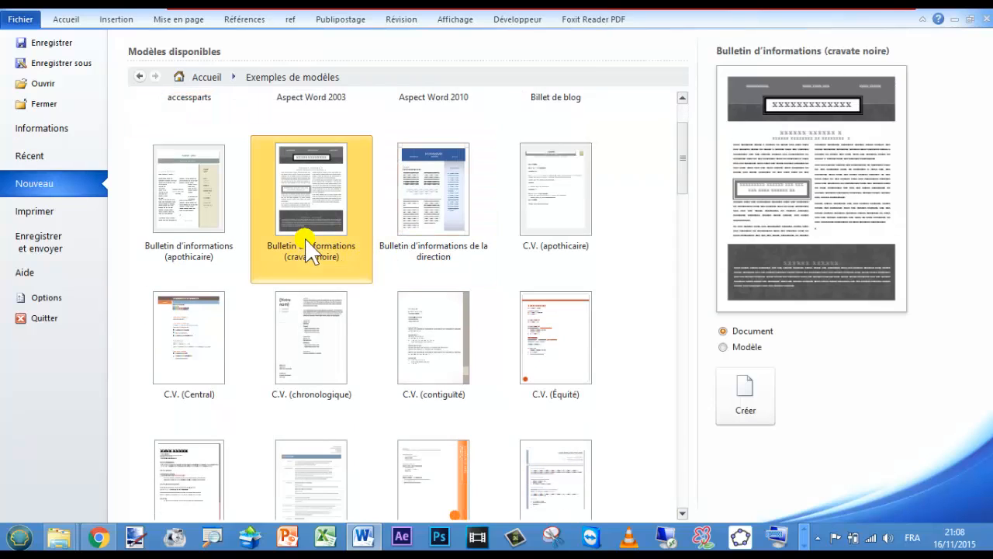
pyautogui.click(735, 407)
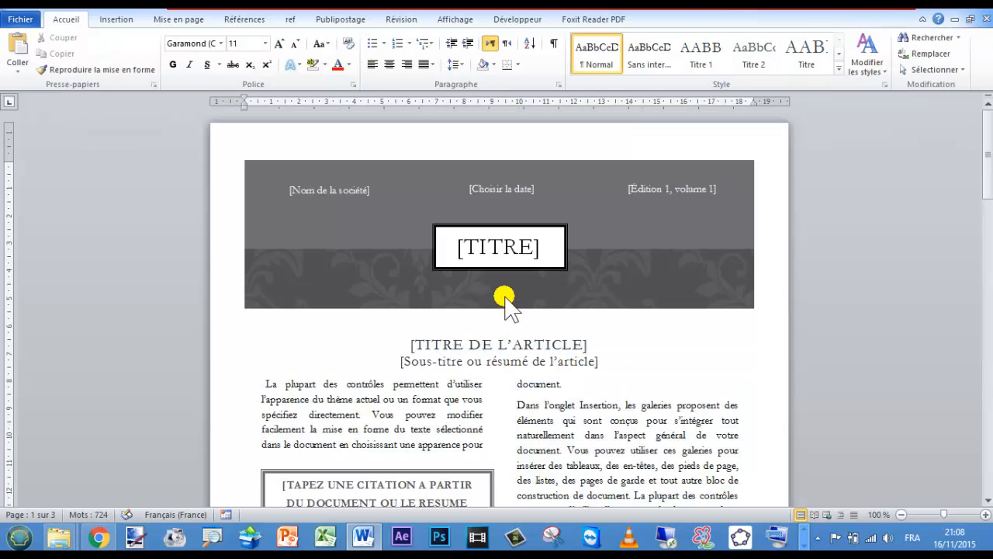
# Replace the title placeholder in the newsletter's header banner with NOVEMBRE.
pyautogui.click(484, 251)
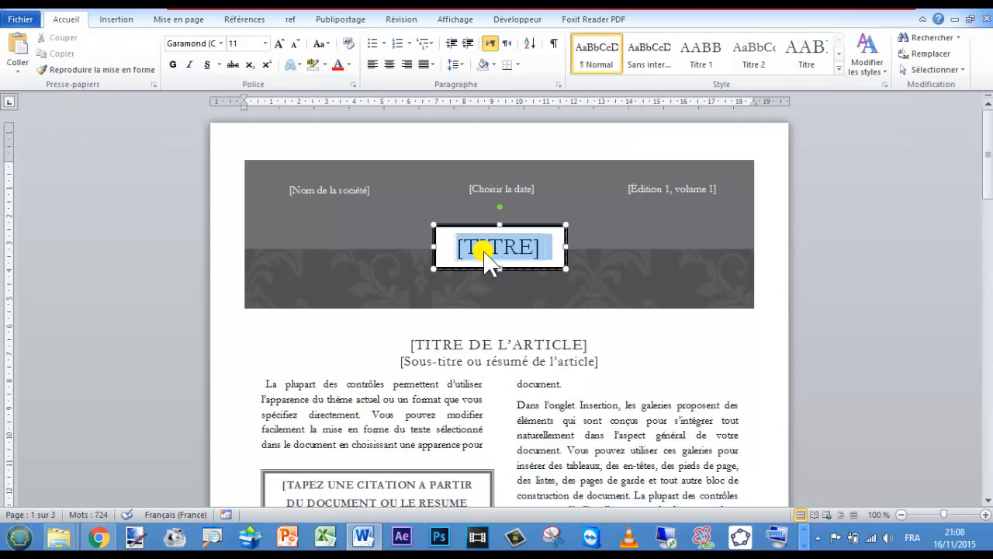
pyautogui.write('N')
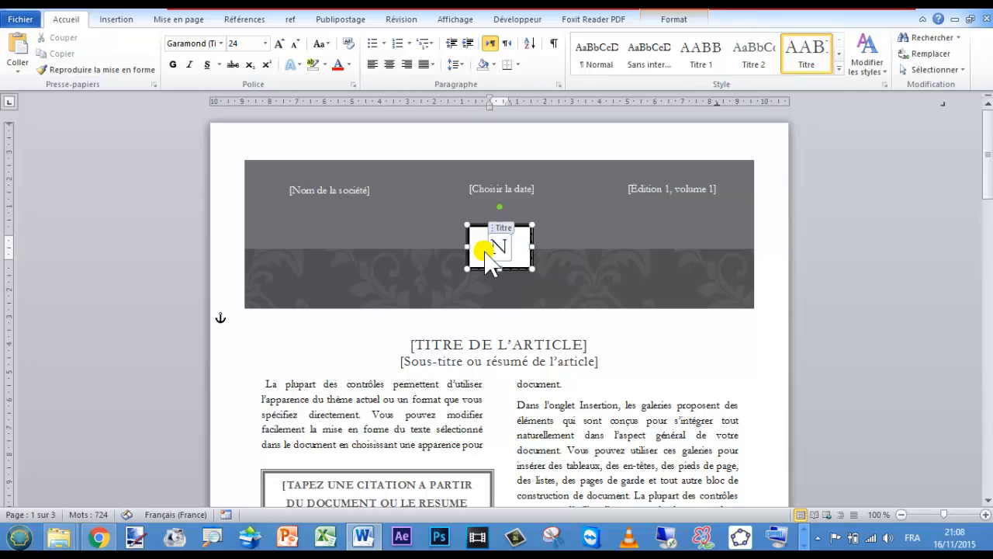
pyautogui.write('OVEMBRE')
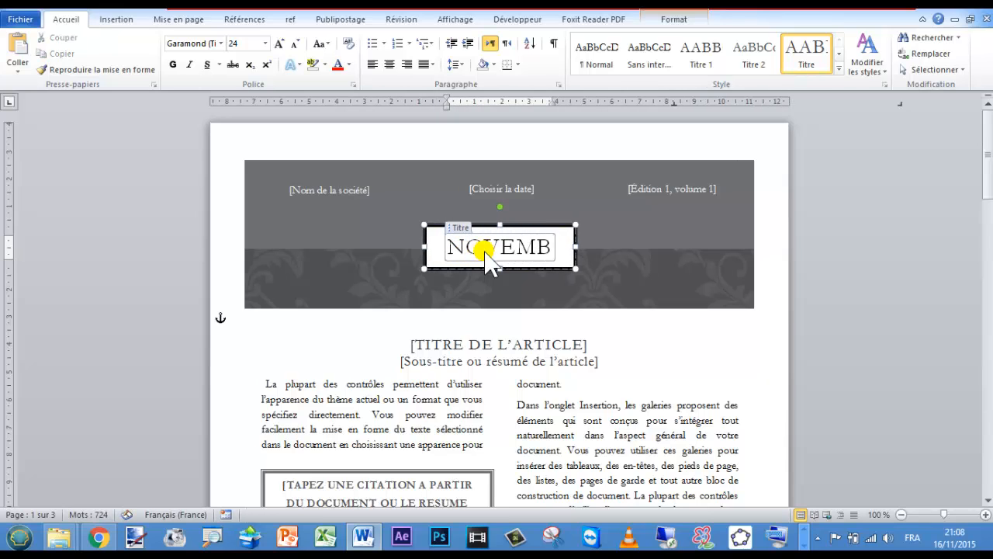
# Save the newsletter as a Word document named Bulletin in the Documents library and close it.
pyautogui.click(18, 20)
pyautogui.click(56, 63)
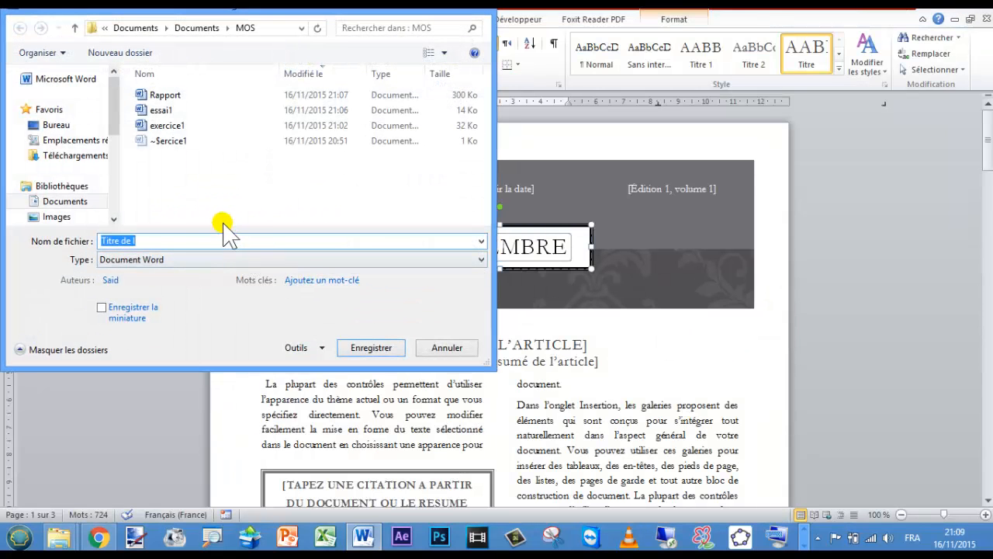
pyautogui.click(85, 201)
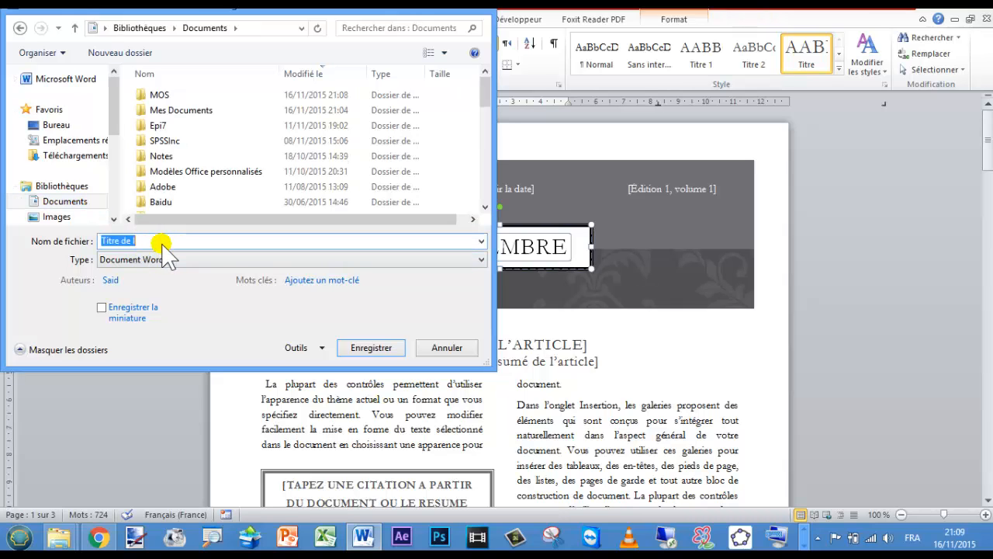
pyautogui.write('Bulletin')
pyautogui.click(371, 348)
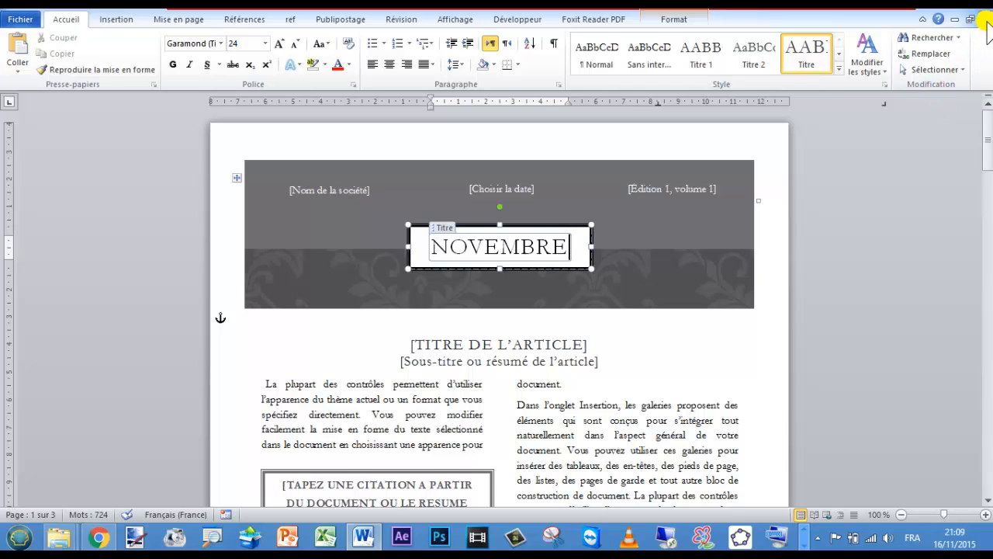
pyautogui.click(987, 21)
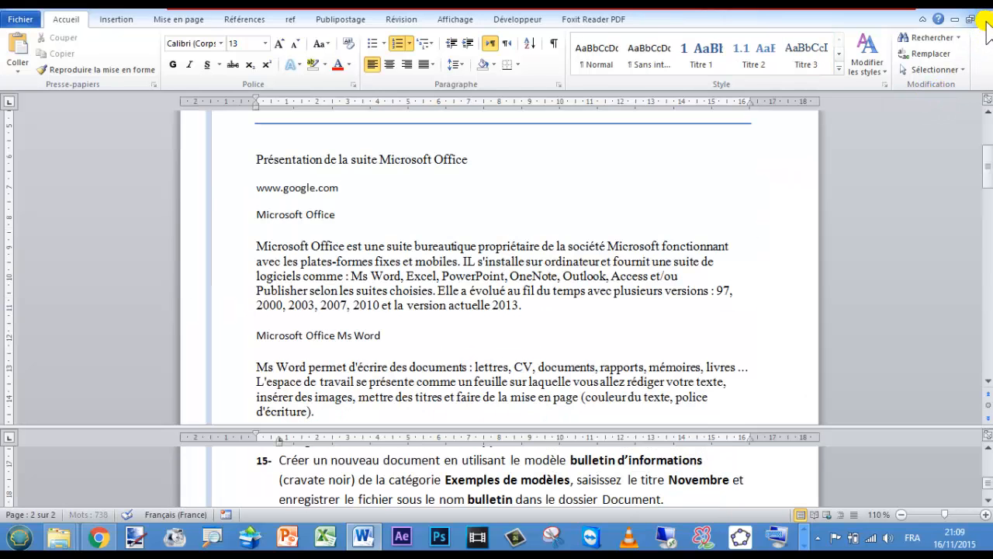
pyautogui.click(565, 499)
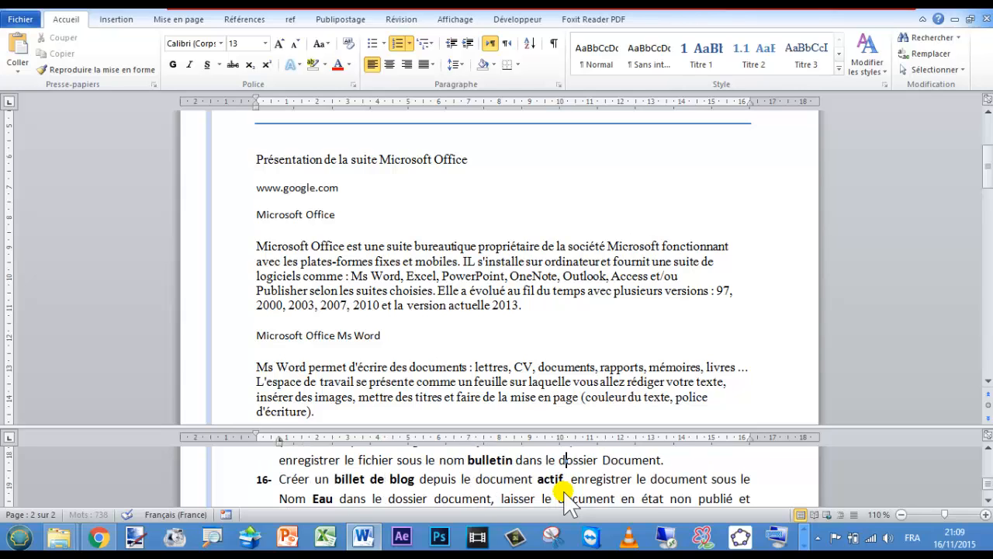
# Create a blog post from the active exercice1 document, as asked in task 16.
pyautogui.scroll(-1, 565, 493)
pyautogui.scroll(1, 740, 478)
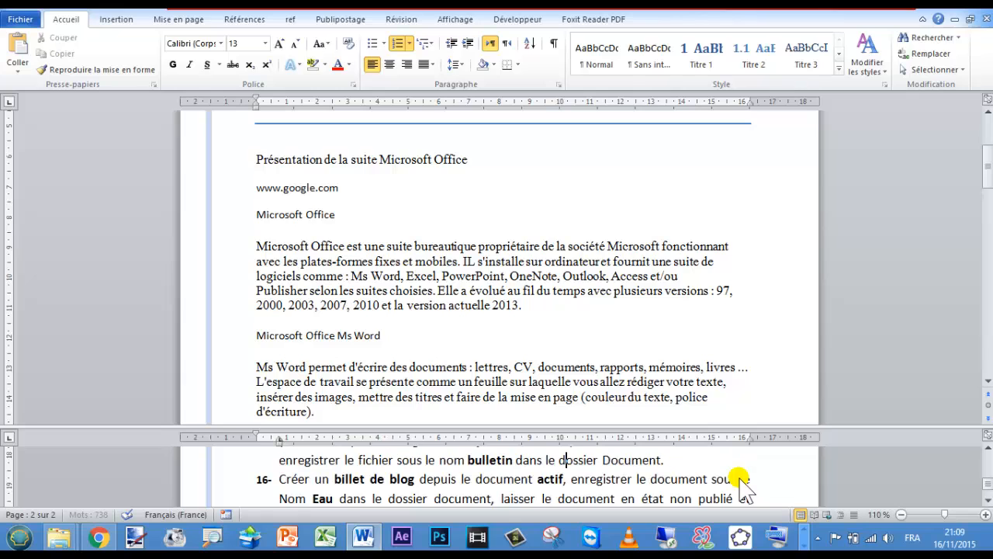
pyautogui.click(988, 501)
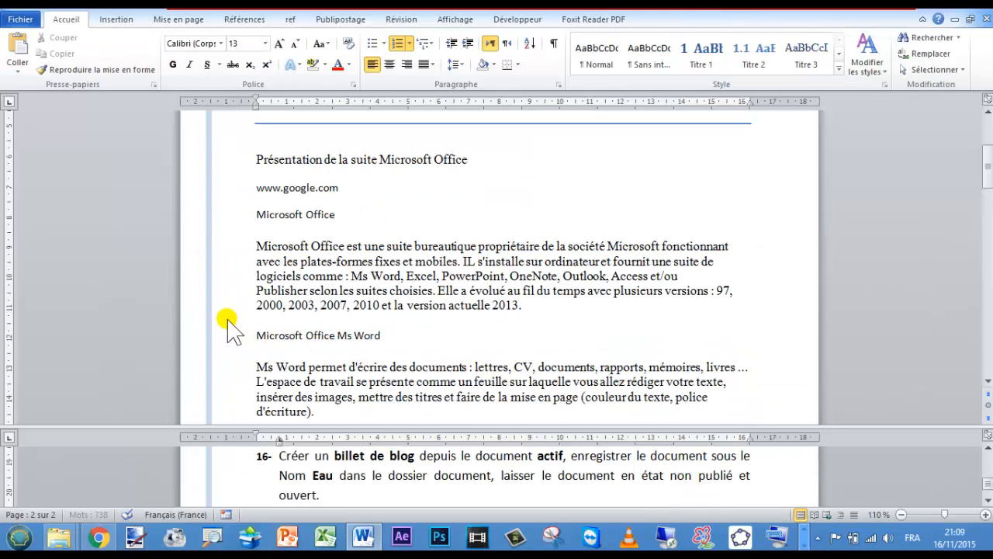
pyautogui.click(22, 20)
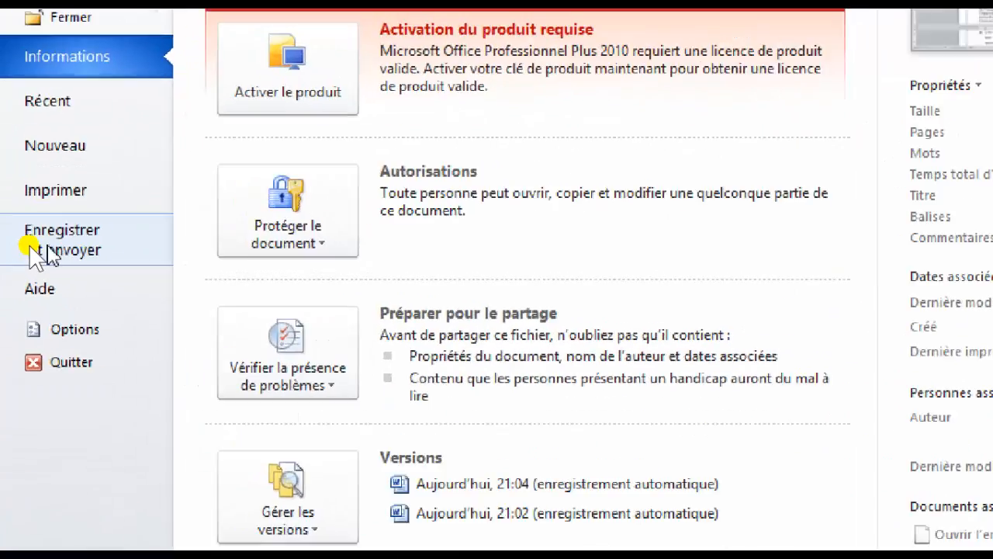
pyautogui.click(69, 255)
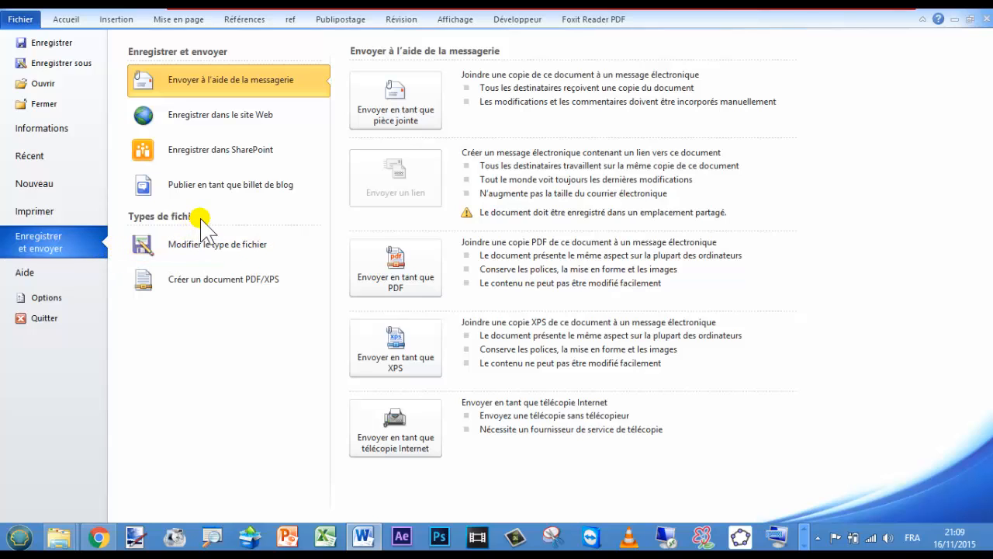
pyautogui.click(256, 186)
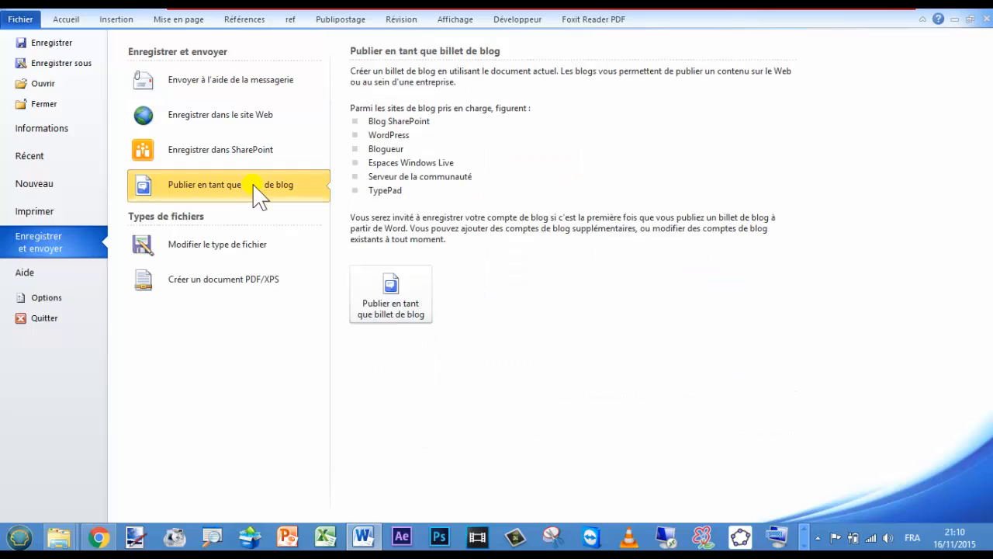
pyautogui.click(396, 314)
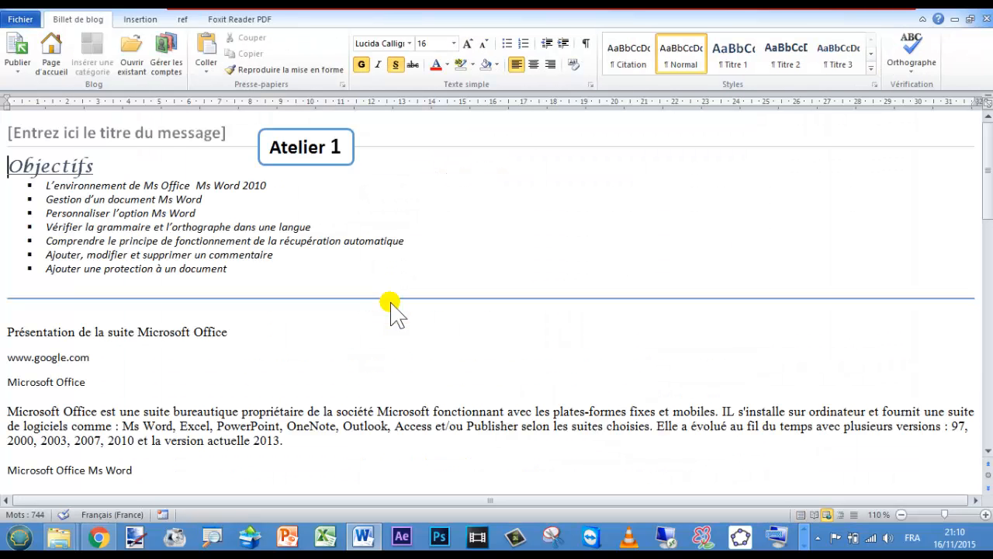
# Title the blog post Eau, leave it open and unpublished, and switch back to the exercice1 document.
pyautogui.click(147, 138)
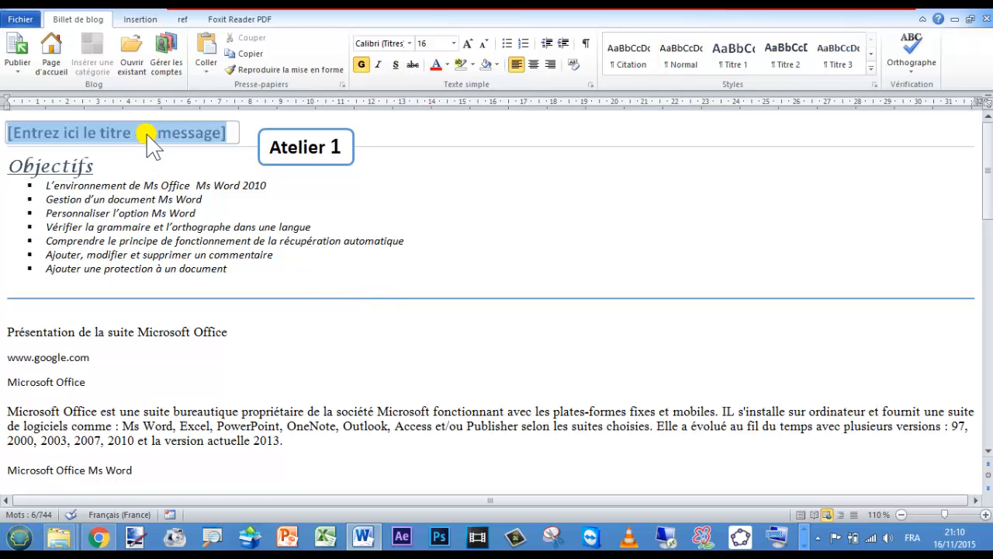
pyautogui.write('Eau')
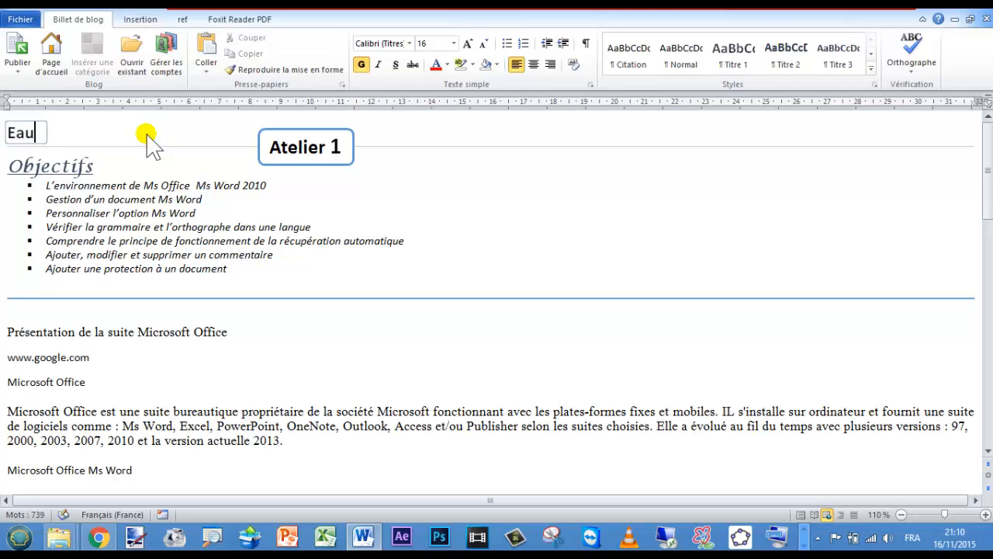
pyautogui.click(162, 191)
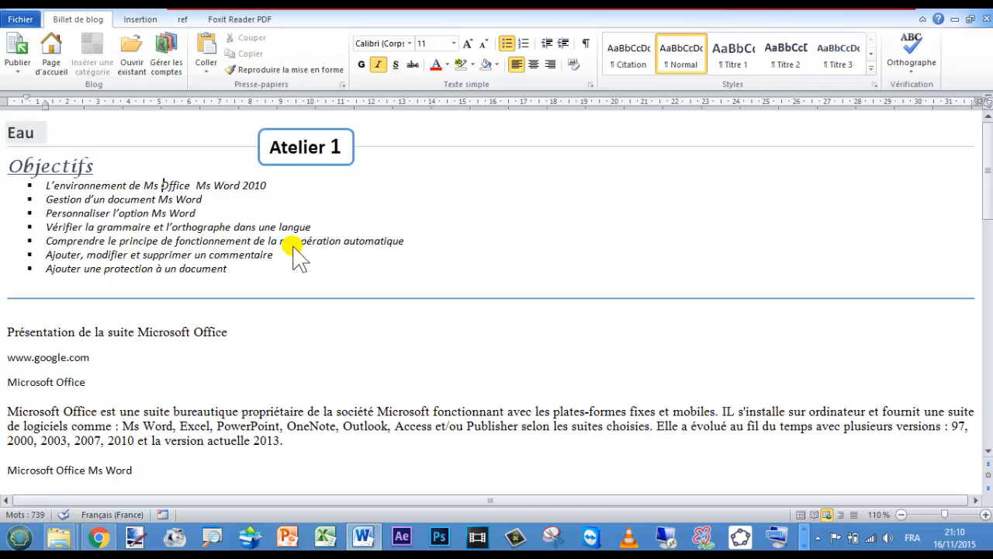
pyautogui.hotkey('alt', 'Tab')
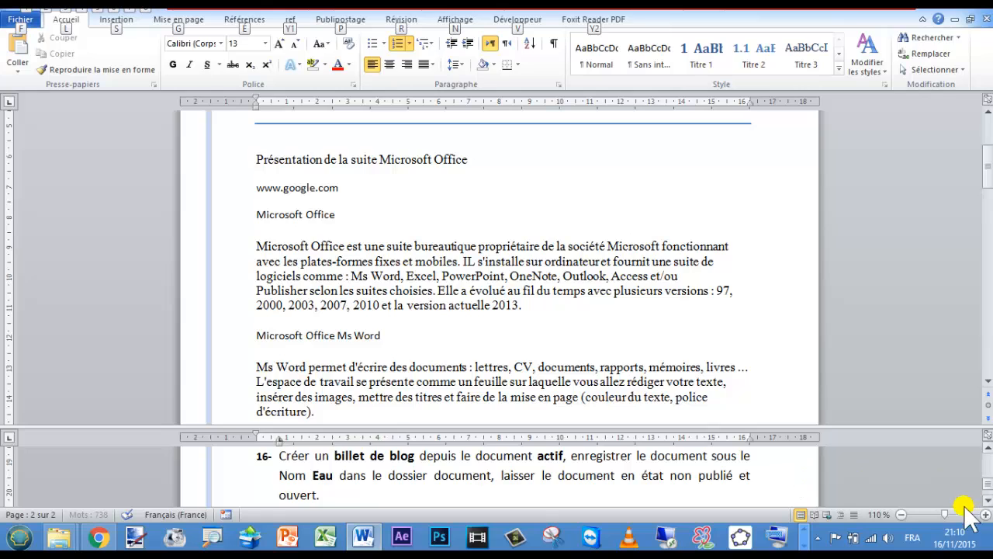
# Add a comment reading vérifier to the Microsoft Office Excel heading, as asked in task 17.
pyautogui.scroll(-2, 986, 505)
pyautogui.scroll(-1, 986, 506)
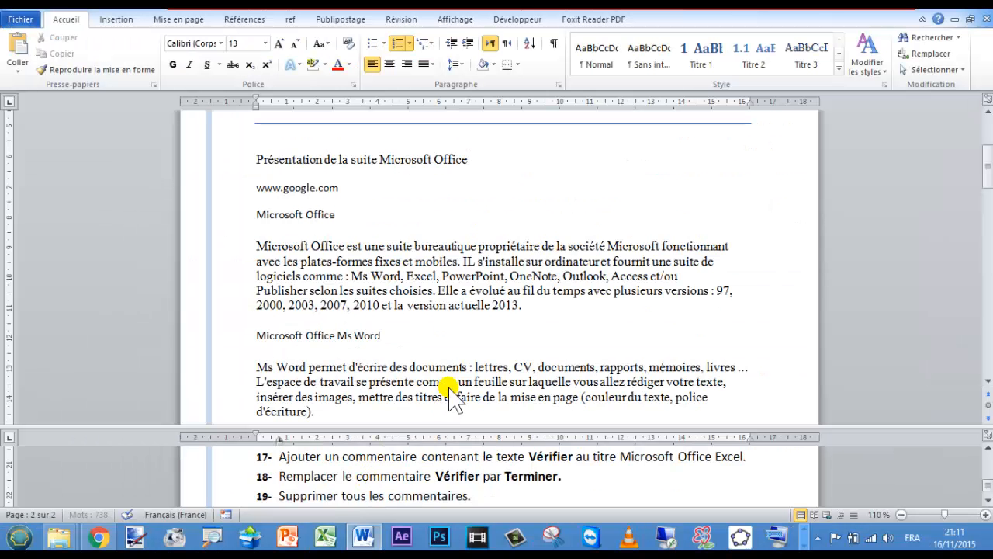
pyautogui.scroll(-2, 322, 306)
pyautogui.scroll(1, 322, 306)
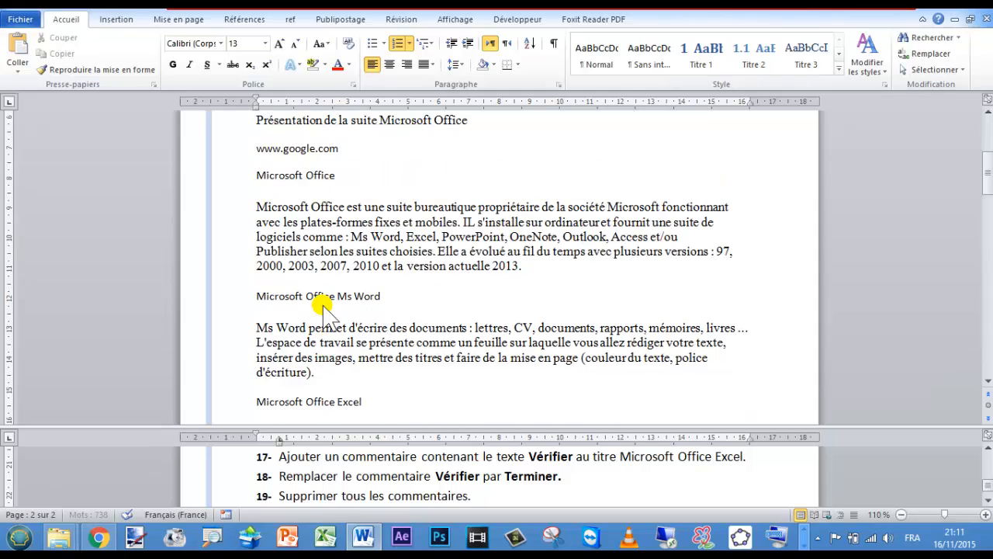
pyautogui.scroll(-3, 322, 307)
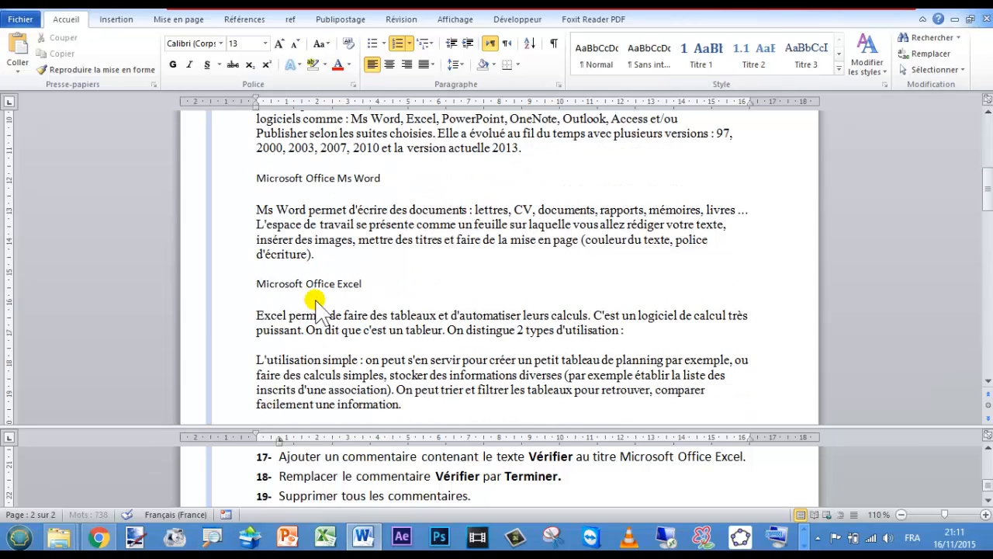
pyautogui.click(189, 283)
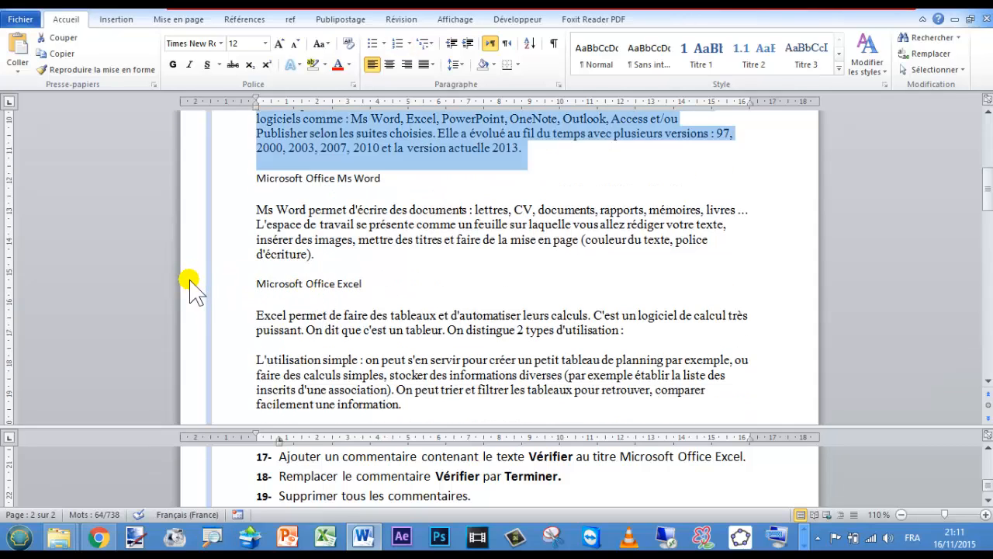
pyautogui.click(190, 285)
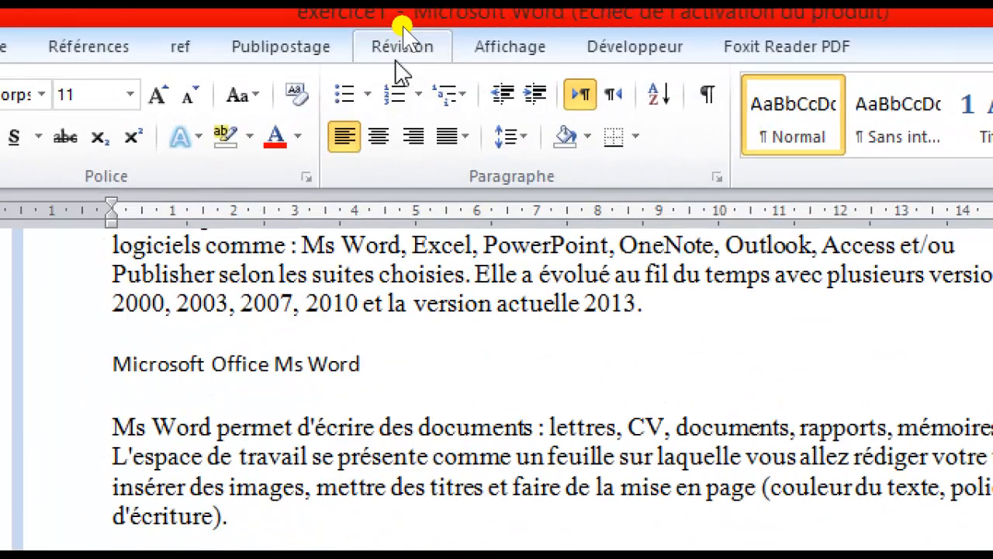
pyautogui.click(404, 45)
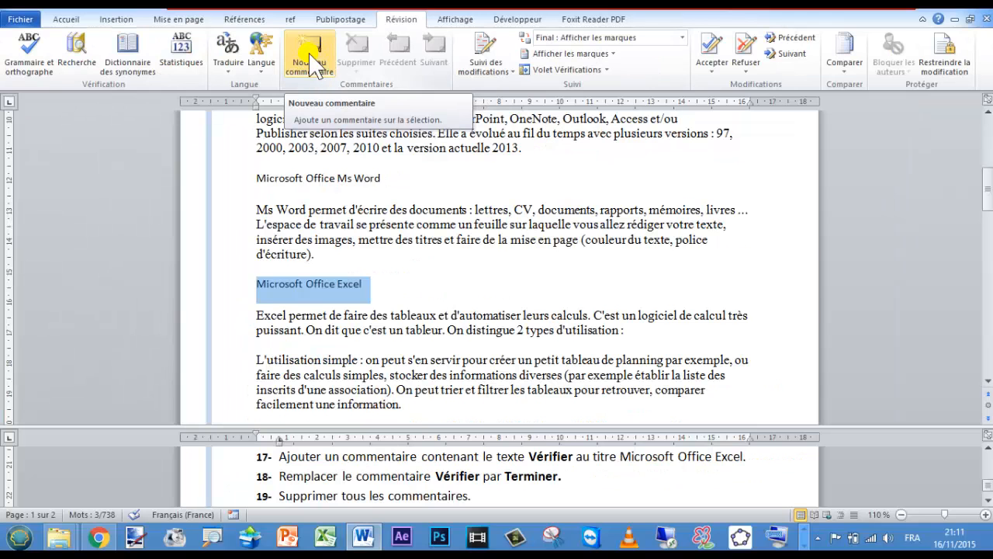
pyautogui.click(225, 141)
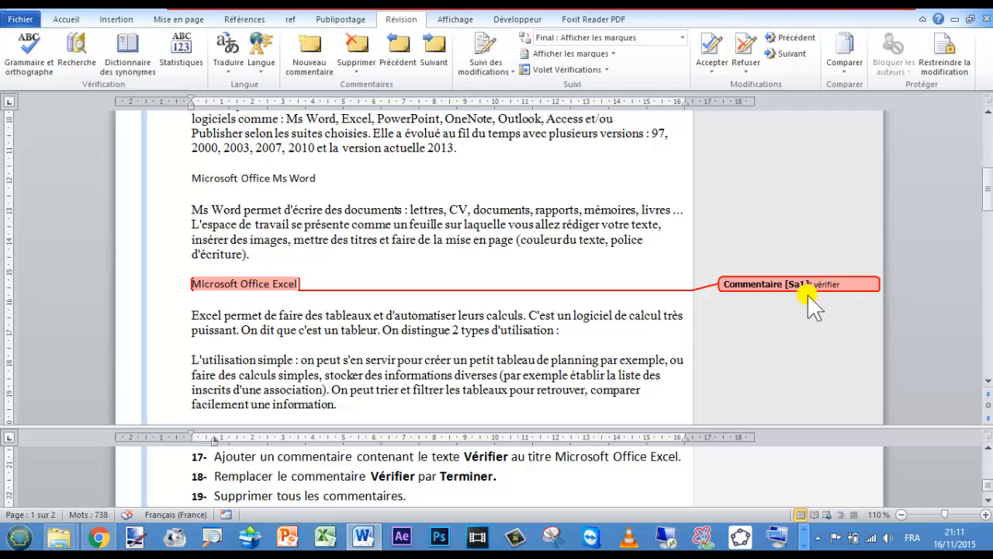
pyautogui.click(628, 326)
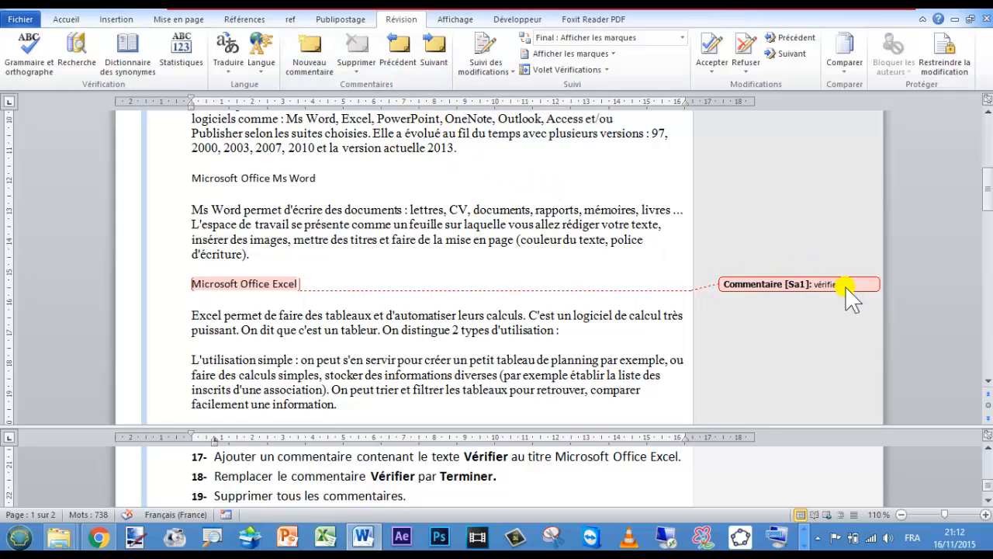
# Replace the text of the comment on the Microsoft Office Excel heading with Terminer.
pyautogui.click(846, 288)
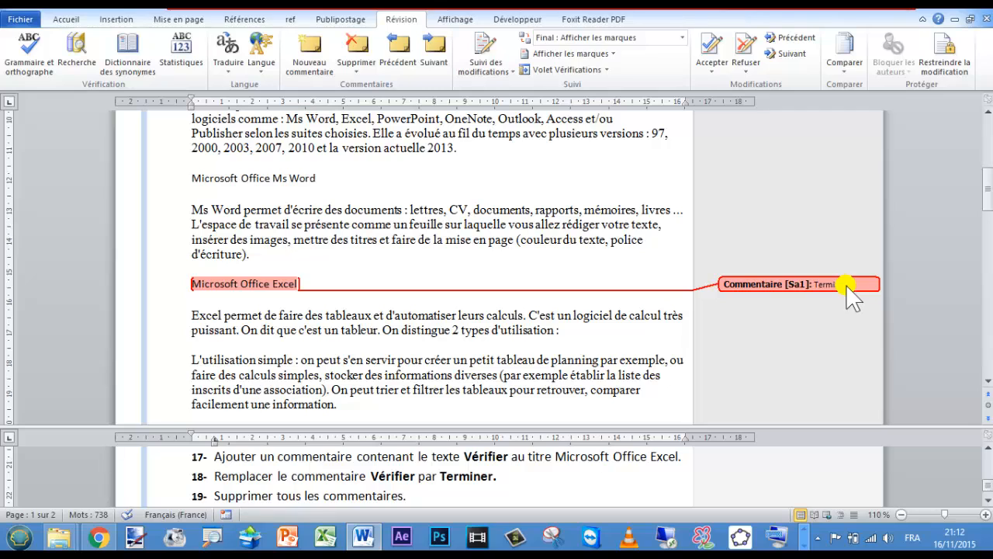
pyautogui.click(547, 497)
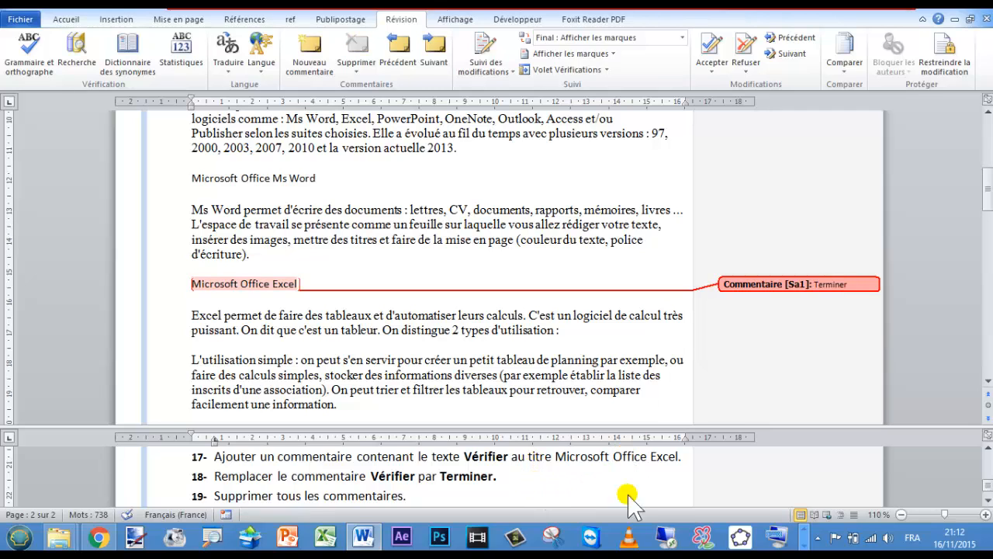
# Delete all comments in the document, as asked in task 19.
pyautogui.click(987, 498)
pyautogui.click(986, 500)
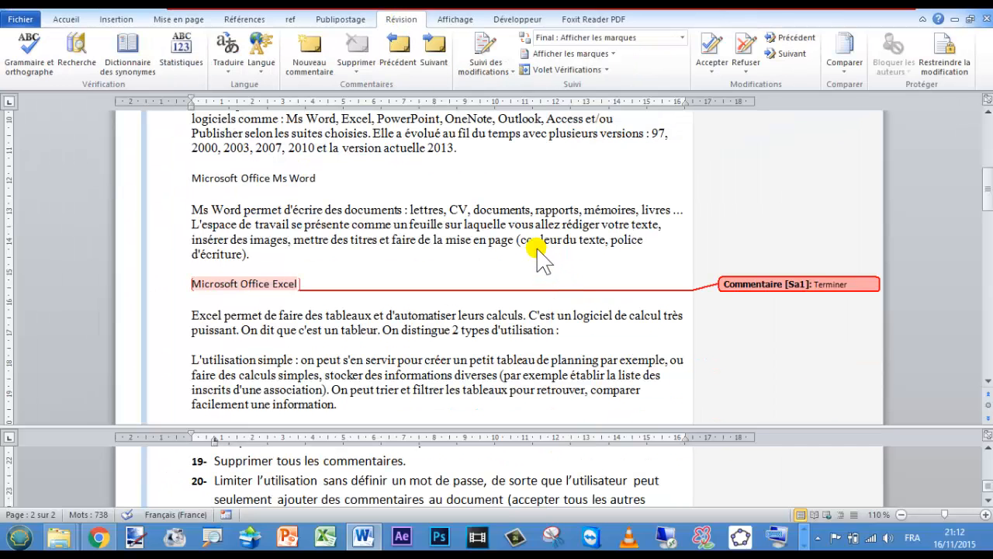
pyautogui.click(535, 246)
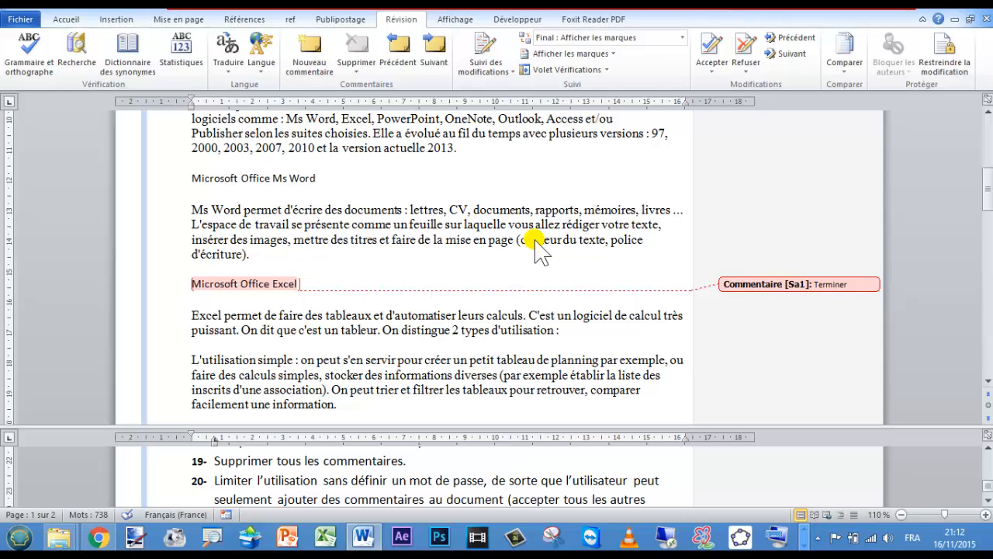
pyautogui.click(735, 289)
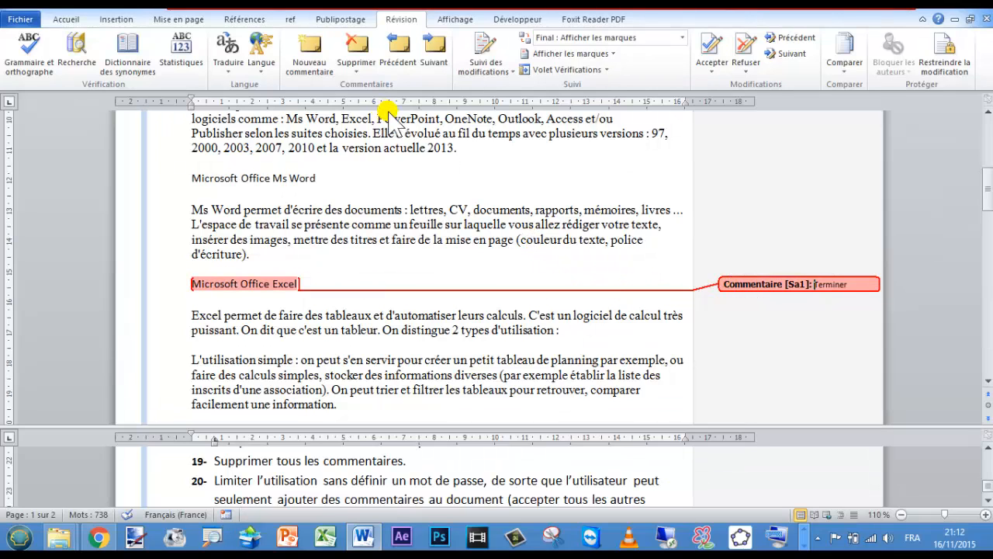
pyautogui.click(359, 68)
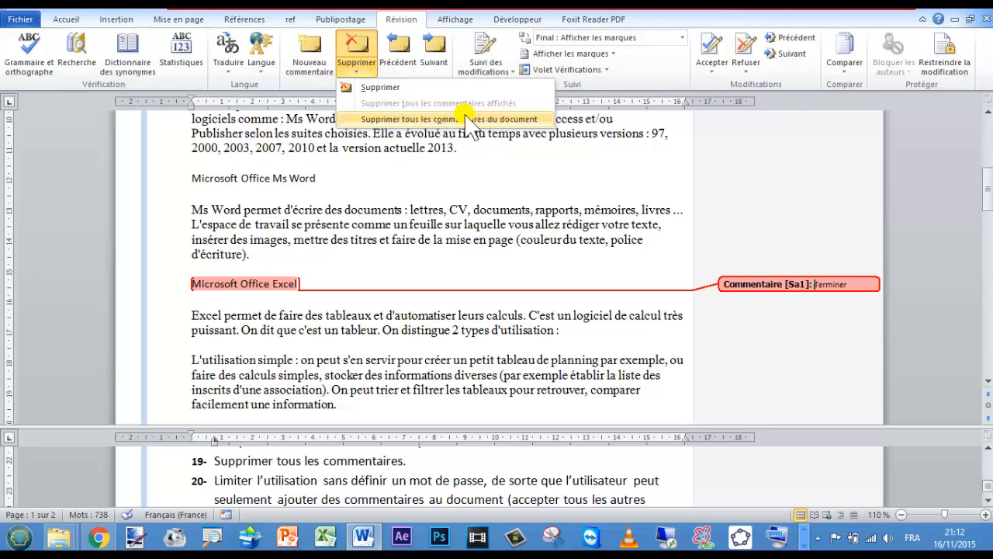
pyautogui.click(451, 121)
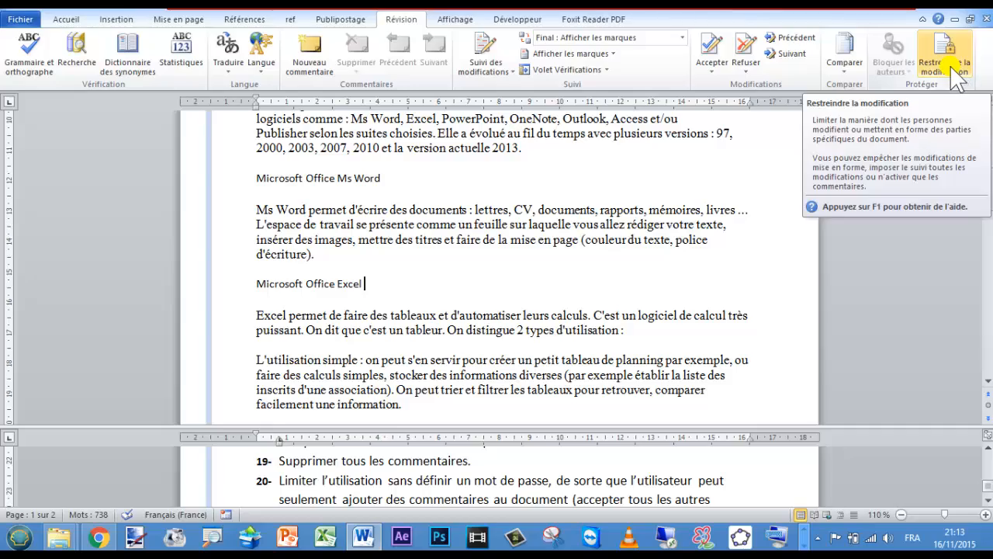
# Restrict editing of the document to Commentaires only and activate the protection without a password.
pyautogui.click(906, 65)
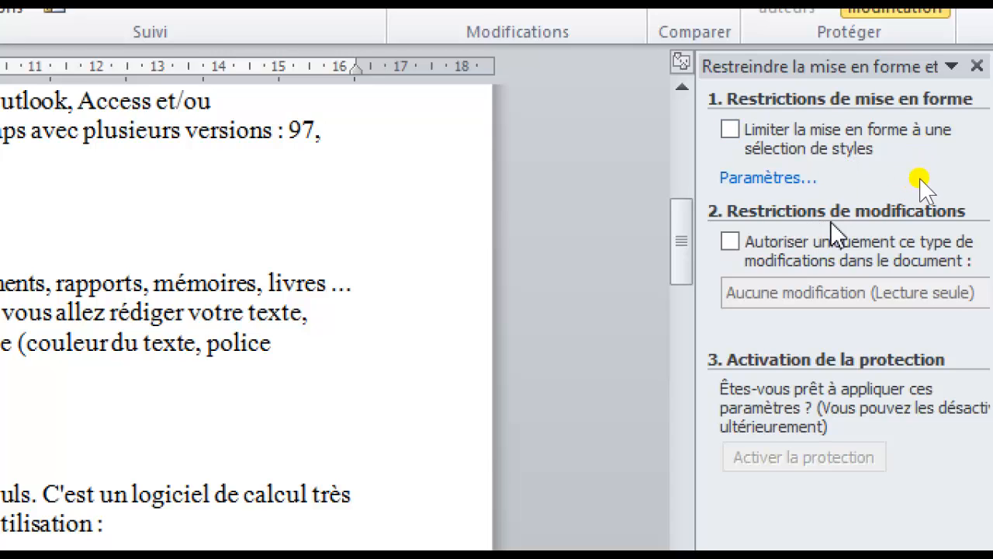
pyautogui.click(731, 242)
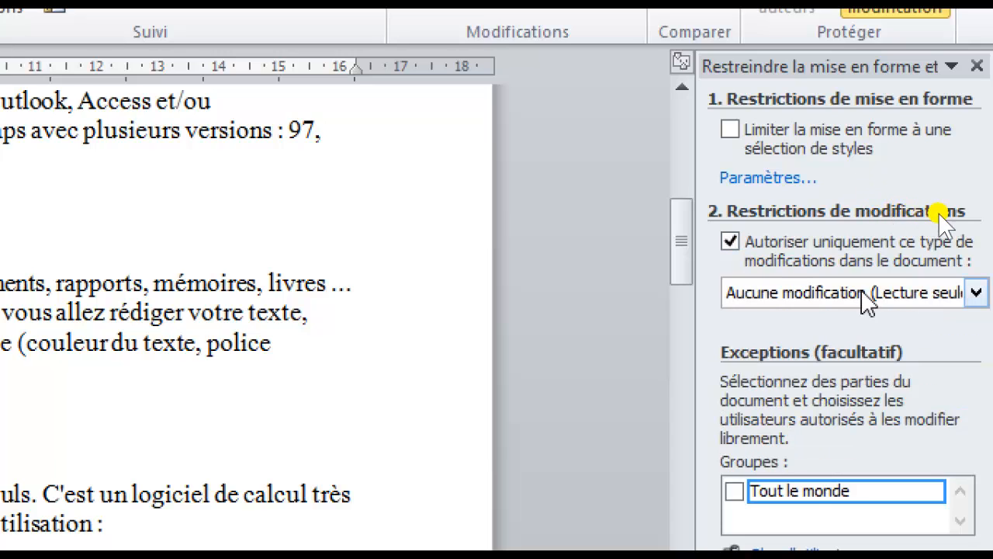
pyautogui.click(974, 294)
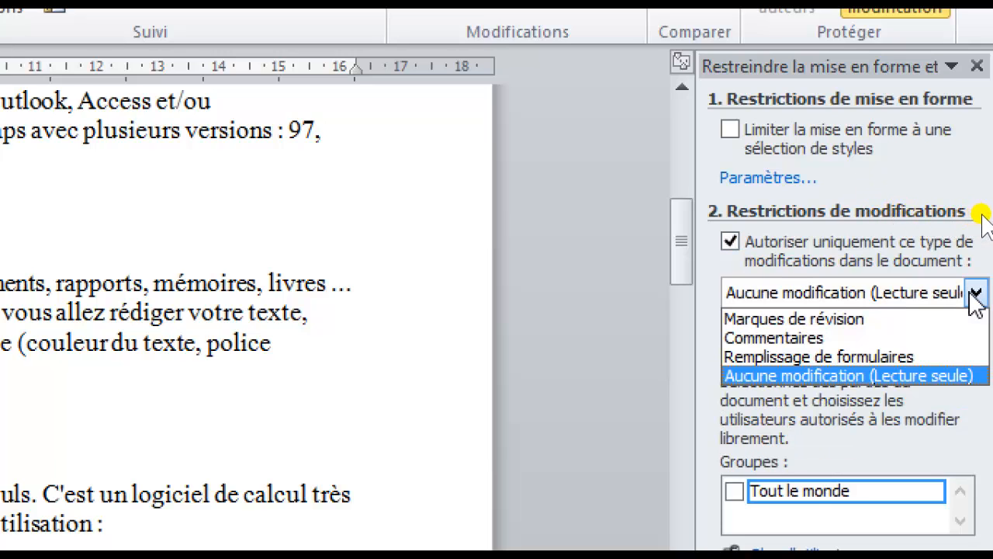
pyautogui.click(922, 338)
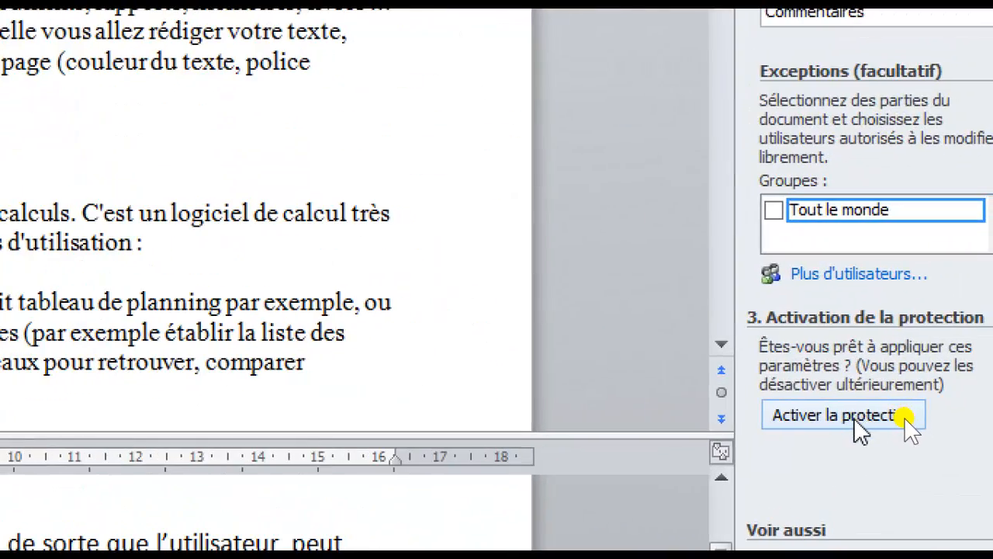
pyautogui.click(904, 416)
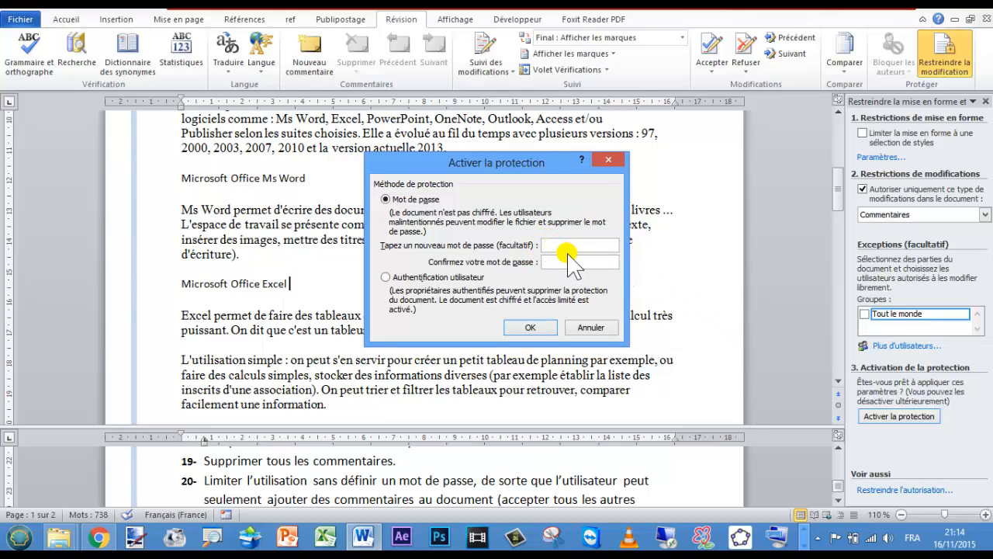
pyautogui.click(531, 327)
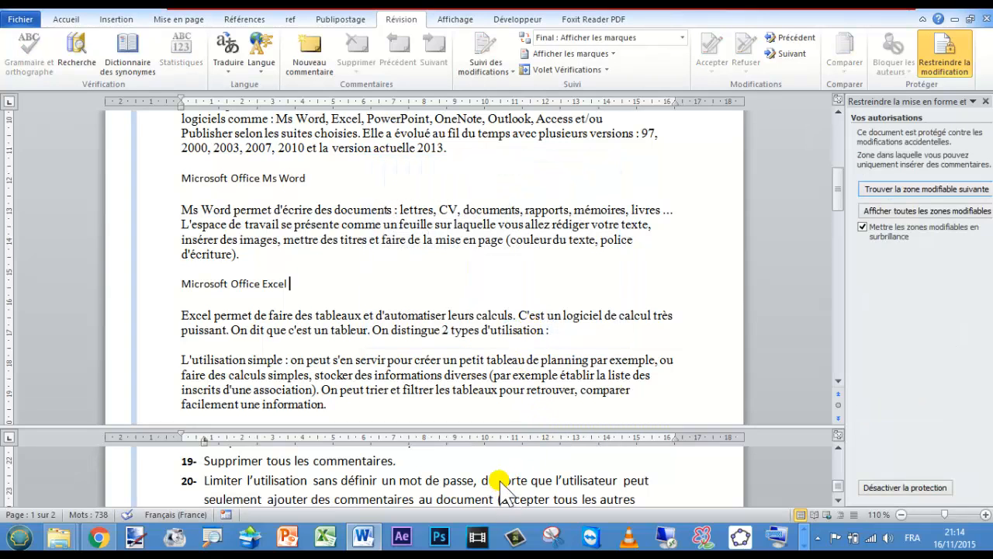
# Disable the as-you-type autocorrection Adresses Internet et réseau par des liens hypertexte, as asked in task 21.
pyautogui.scroll(-1, 501, 486)
pyautogui.scroll(-1, 500, 486)
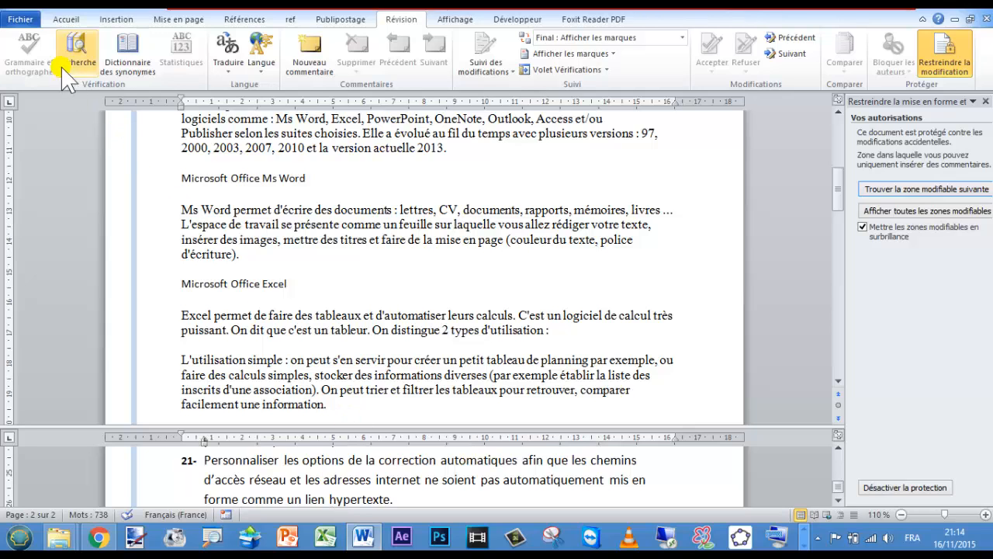
pyautogui.click(23, 20)
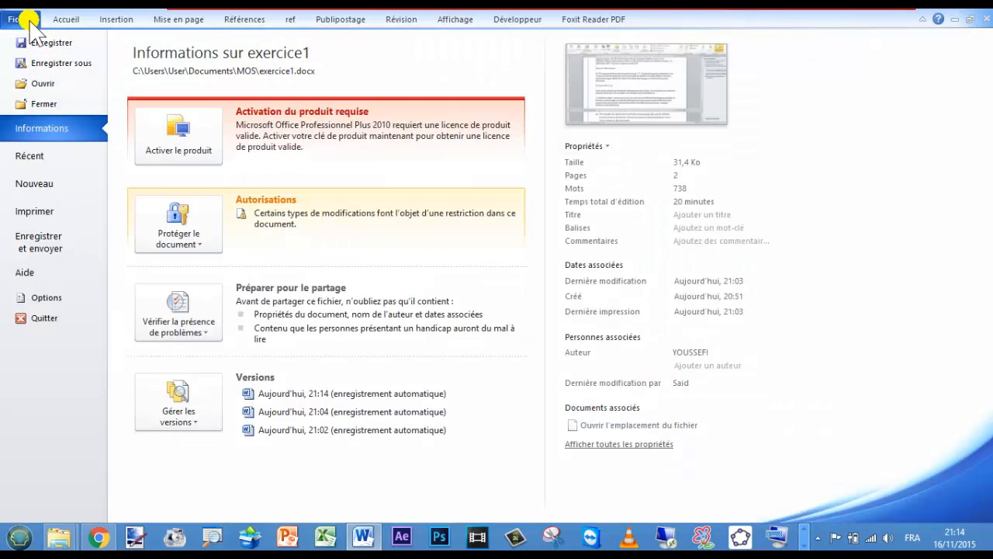
pyautogui.click(39, 296)
pyautogui.click(166, 101)
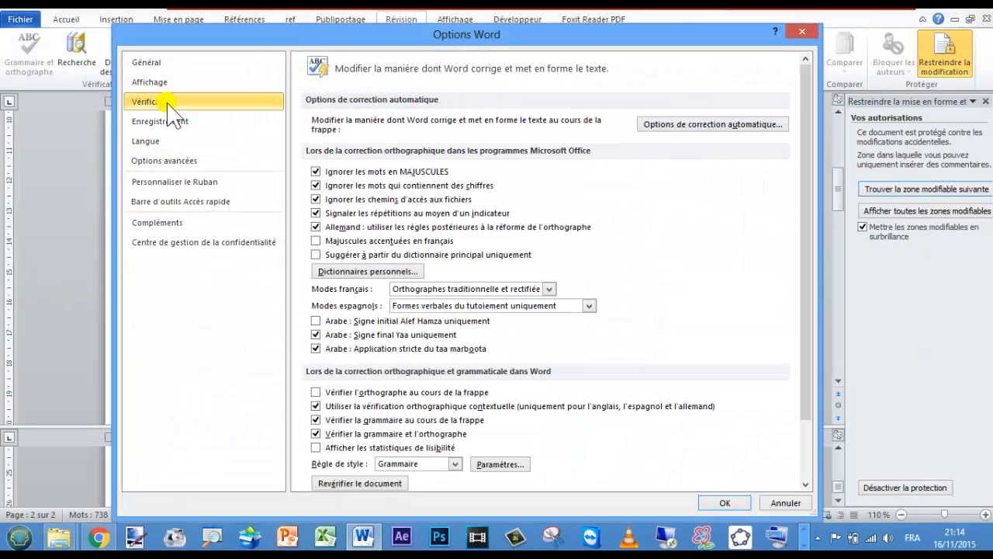
pyautogui.click(704, 128)
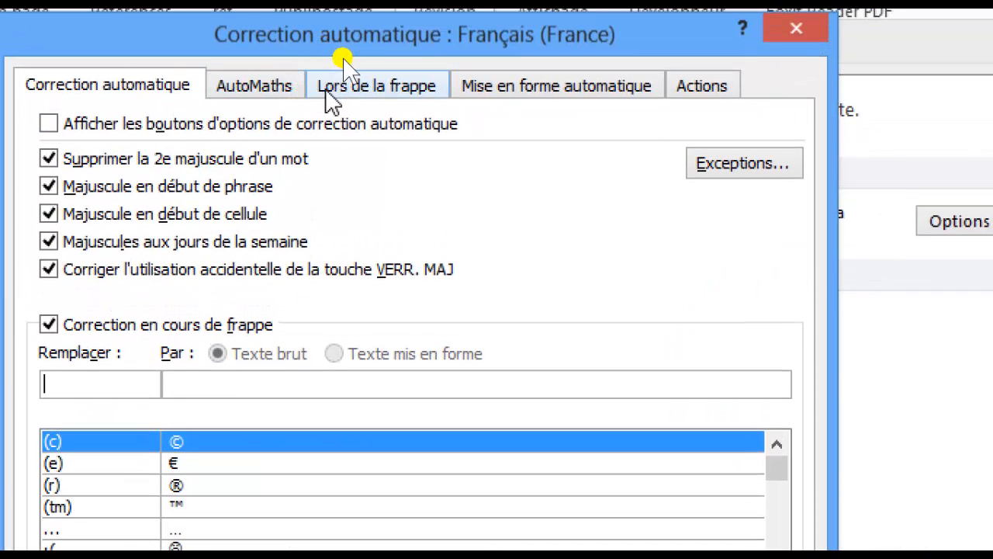
pyautogui.click(328, 99)
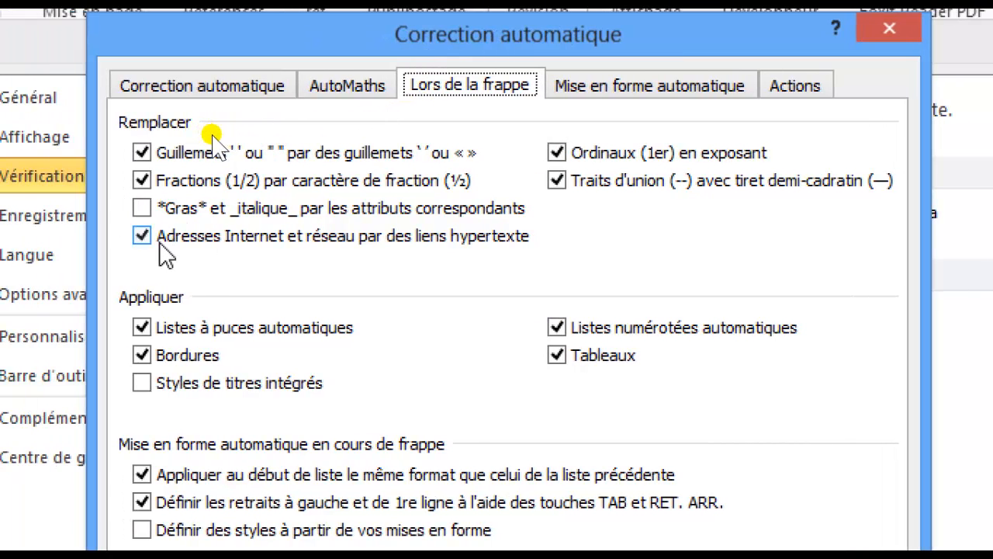
pyautogui.click(148, 237)
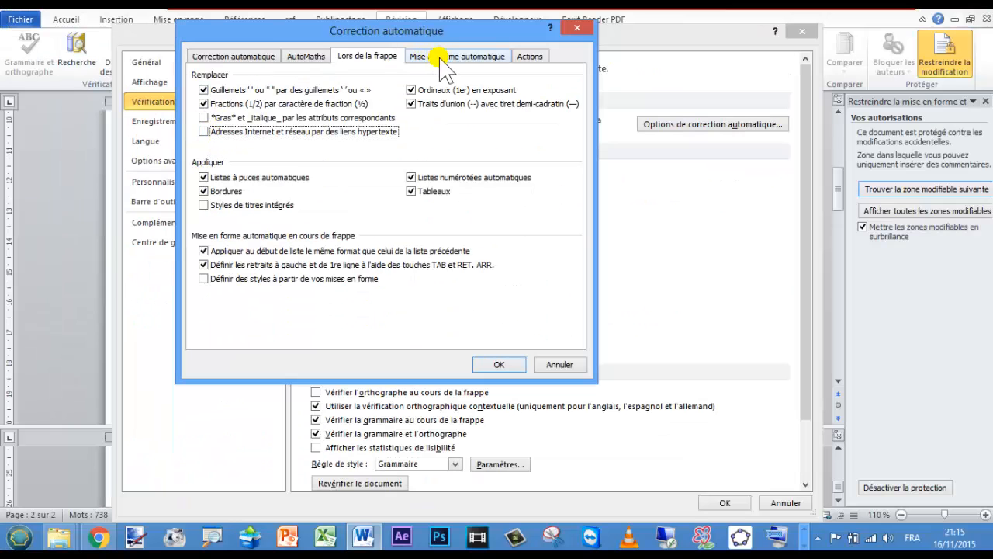
# Disable Adresses Internet et réseau par des liens hypertexte for Mise en forme automatique as well, and apply the Word options.
pyautogui.click(632, 86)
pyautogui.click(452, 60)
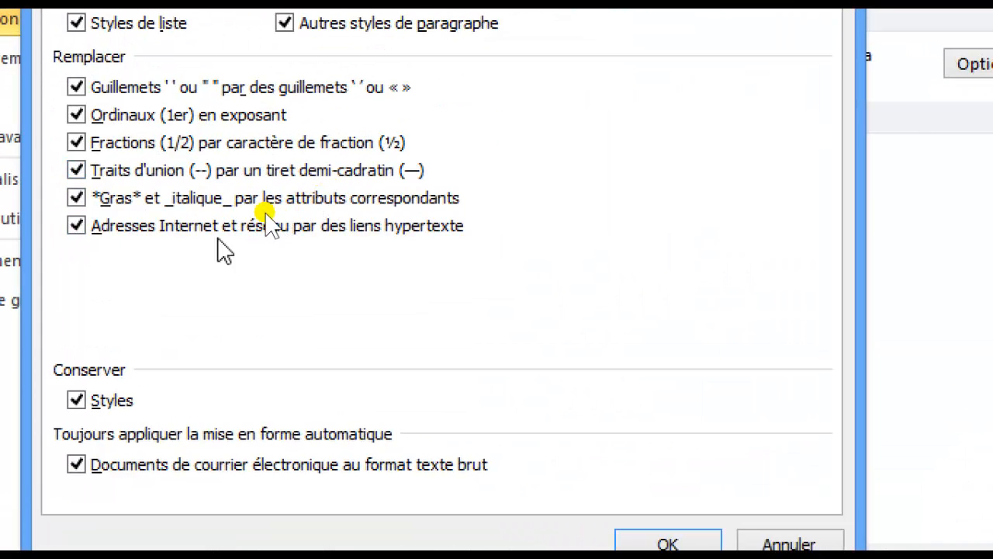
pyautogui.click(130, 225)
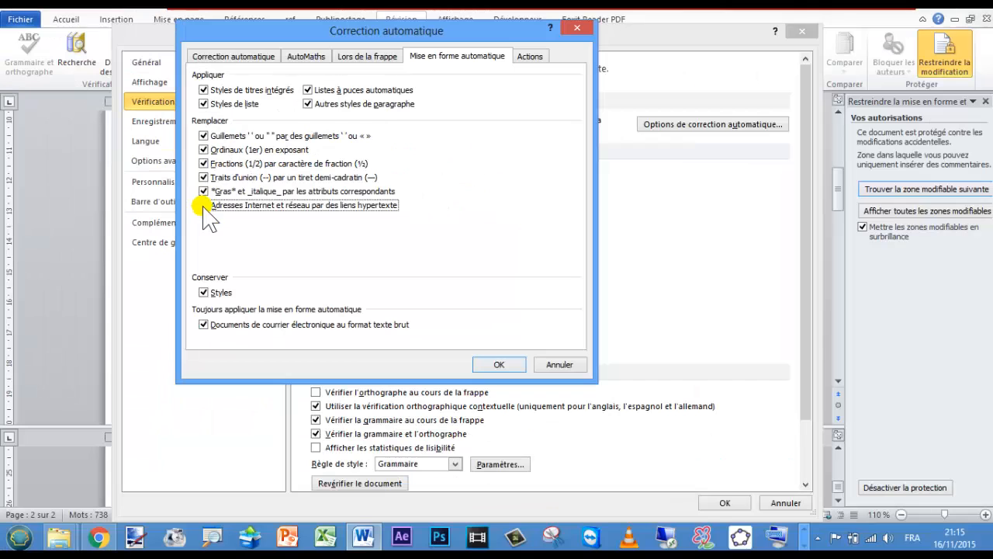
pyautogui.click(495, 363)
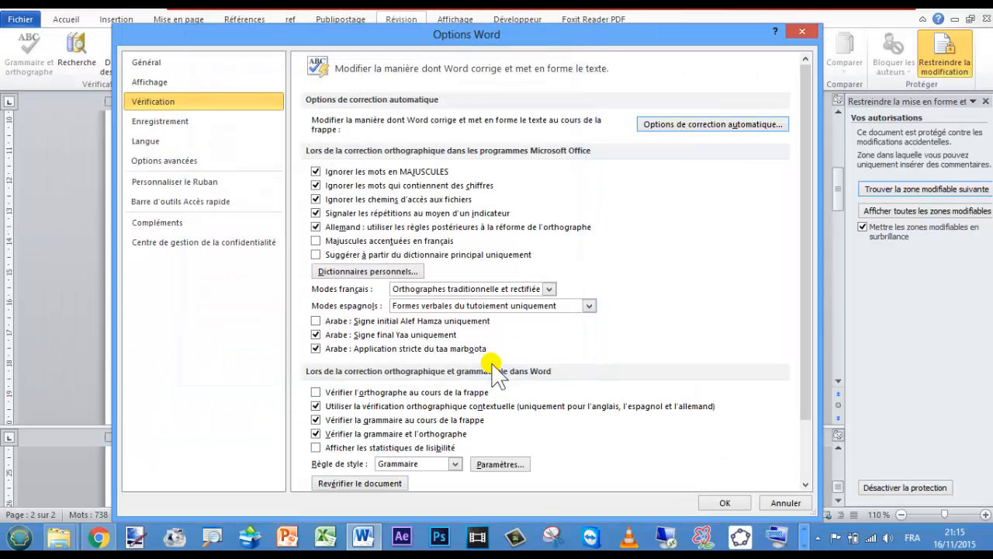
pyautogui.scroll(-1, 535, 376)
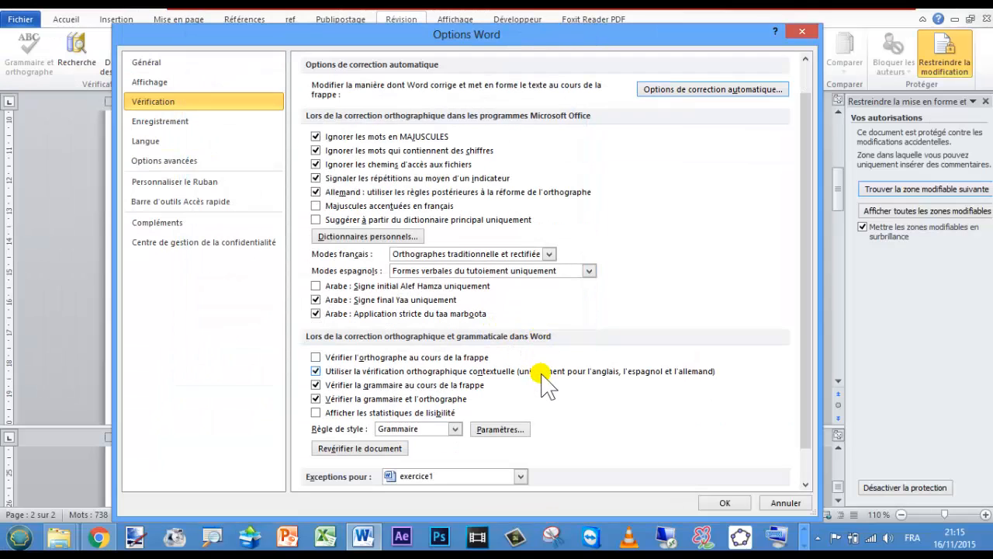
pyautogui.click(722, 503)
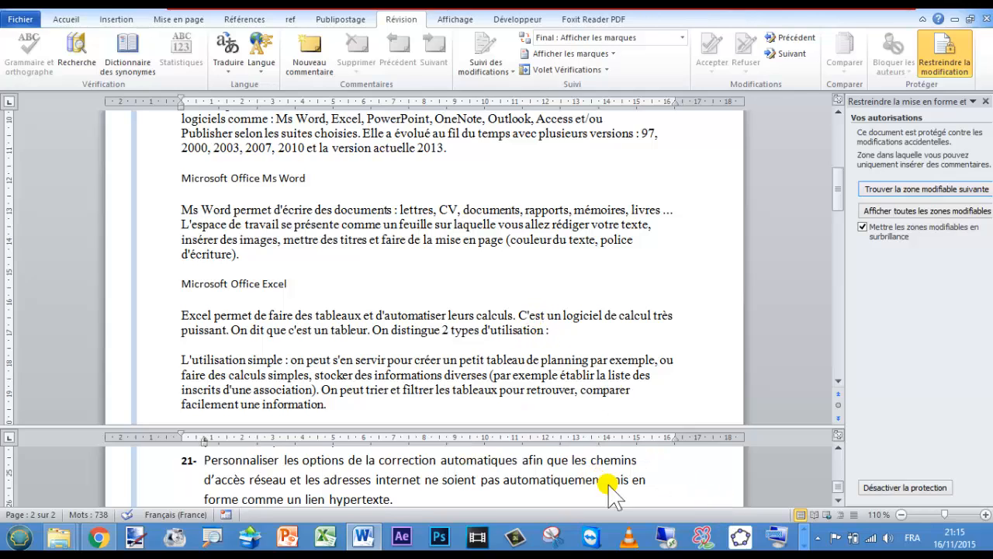
# Deactivate the document's editing protection and close the editing restriction settings.
pyautogui.scroll(-1, 627, 497)
pyautogui.scroll(1, 626, 497)
pyautogui.click(892, 487)
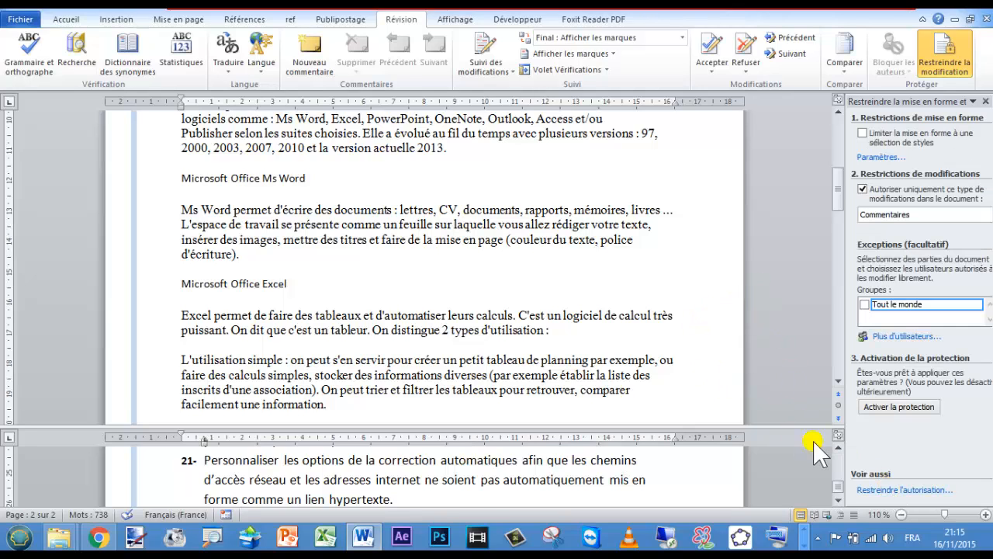
pyautogui.click(984, 101)
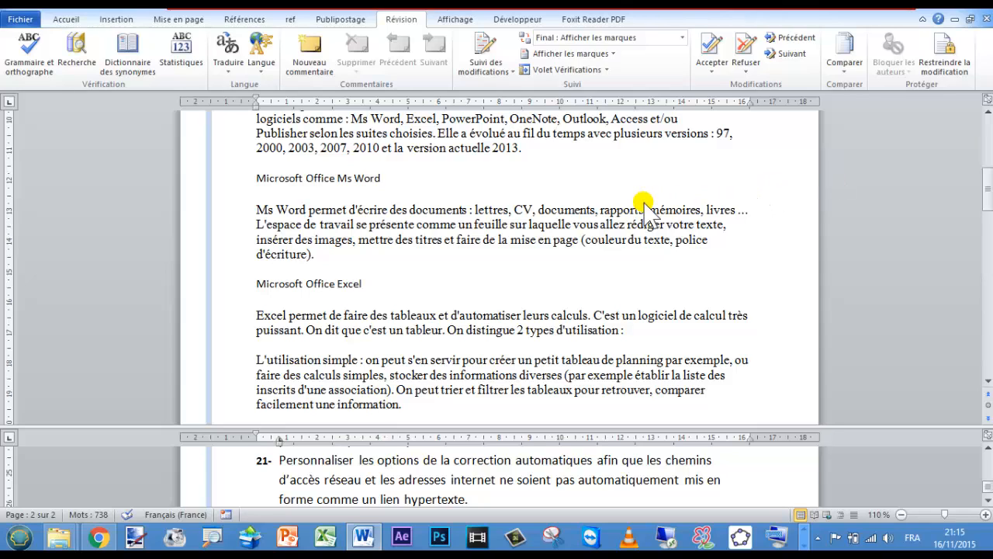